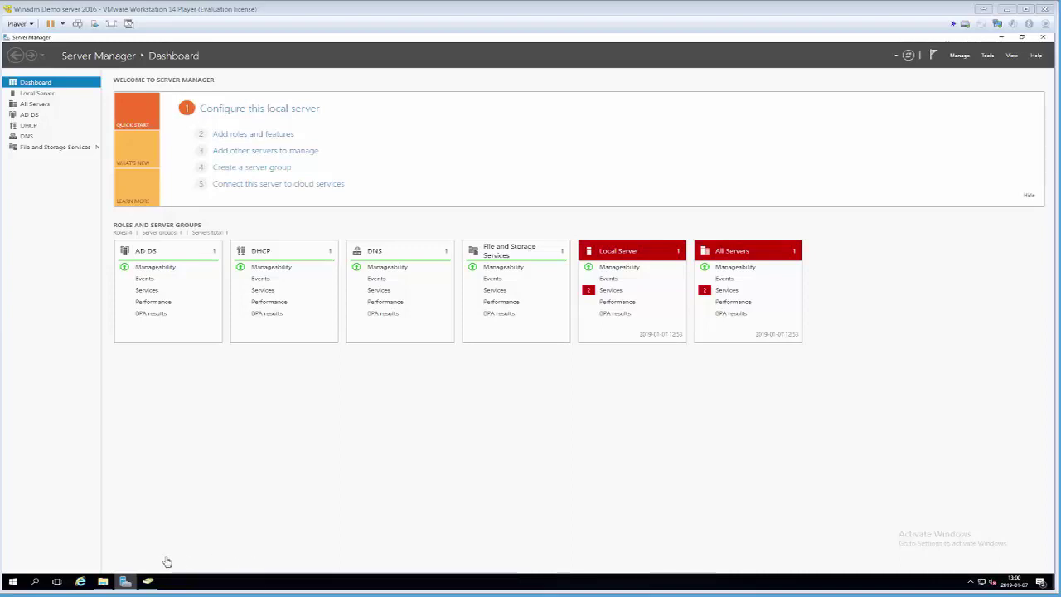
Open the Finance folder's Properties, then the Advanced settings on its Security tab.
{"action": "key", "text": "alt+Tab"}
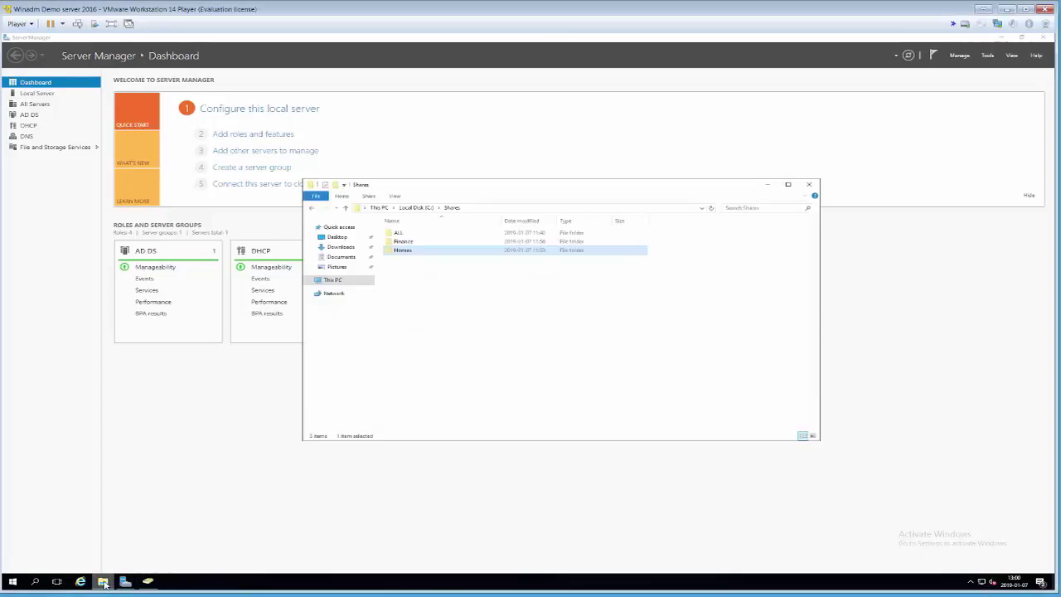
{"action": "left_click", "coordinate": [412, 242]}
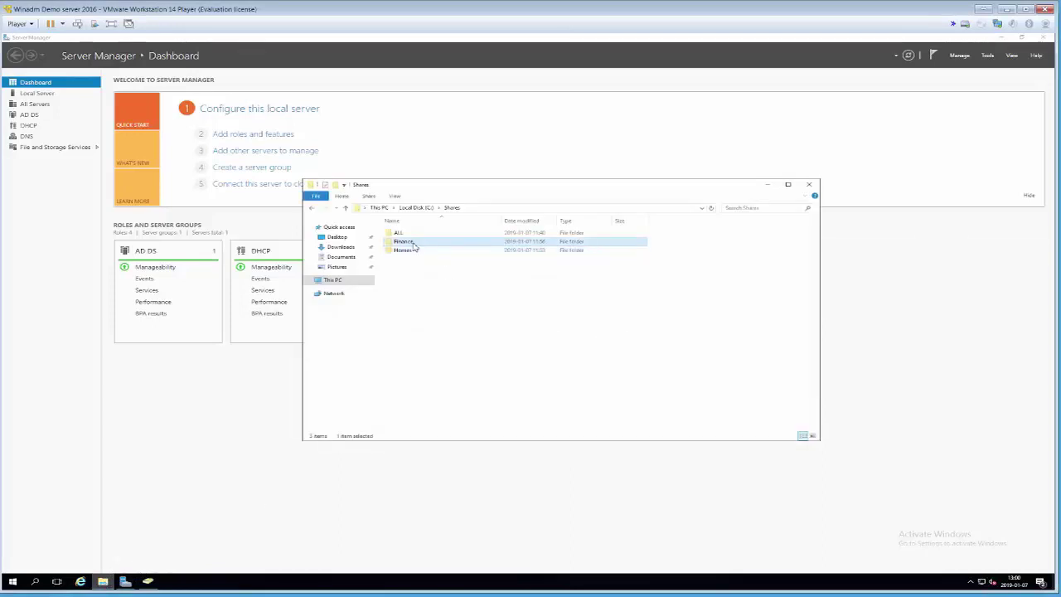
{"action": "right_click", "coordinate": [412, 242]}
{"action": "left_click", "coordinate": [457, 392]}
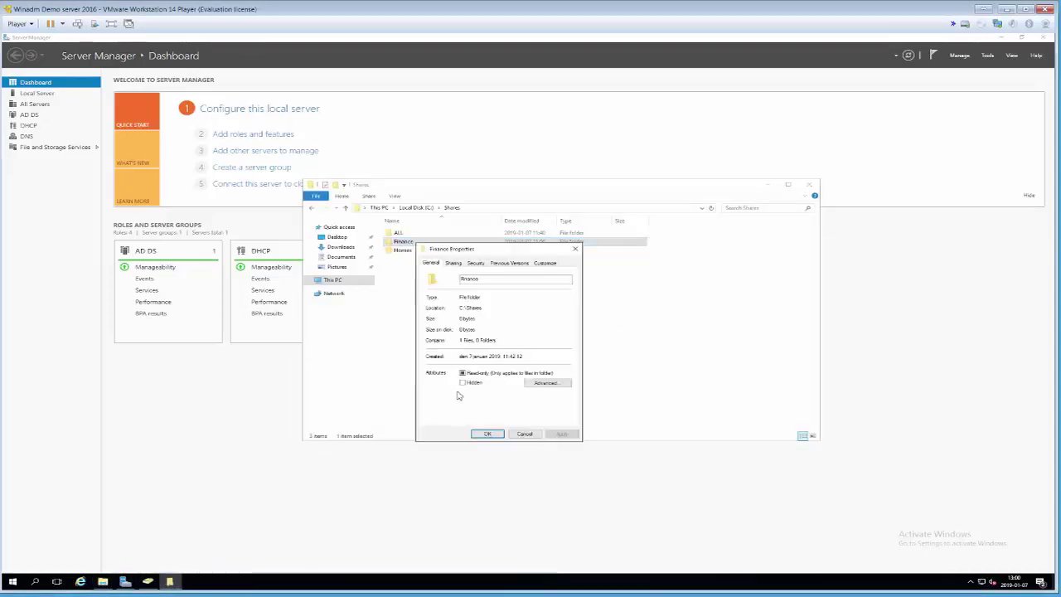
{"action": "left_click", "coordinate": [475, 264]}
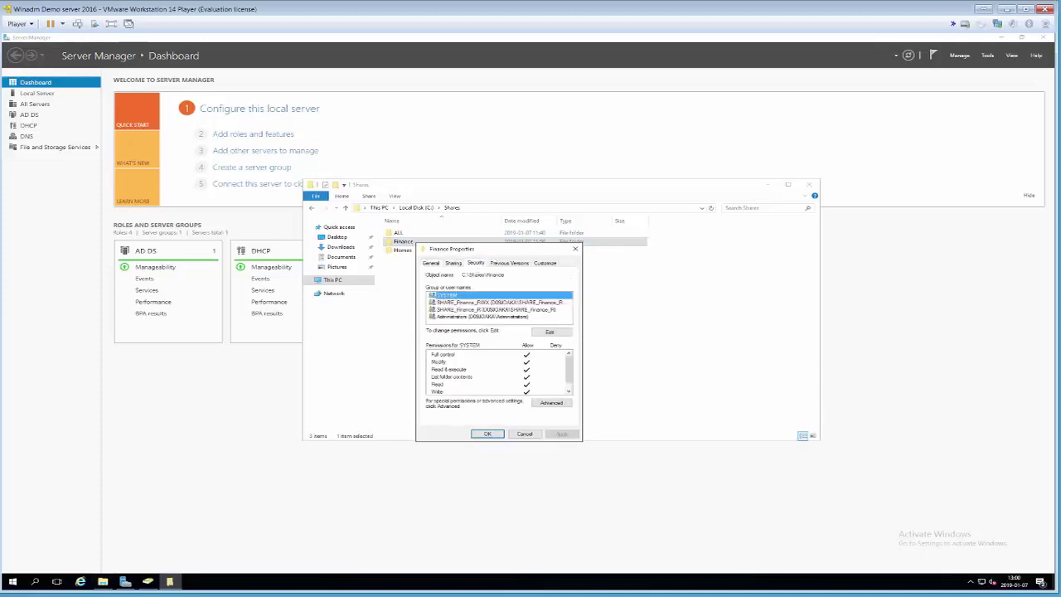
{"action": "left_click", "coordinate": [552, 403]}
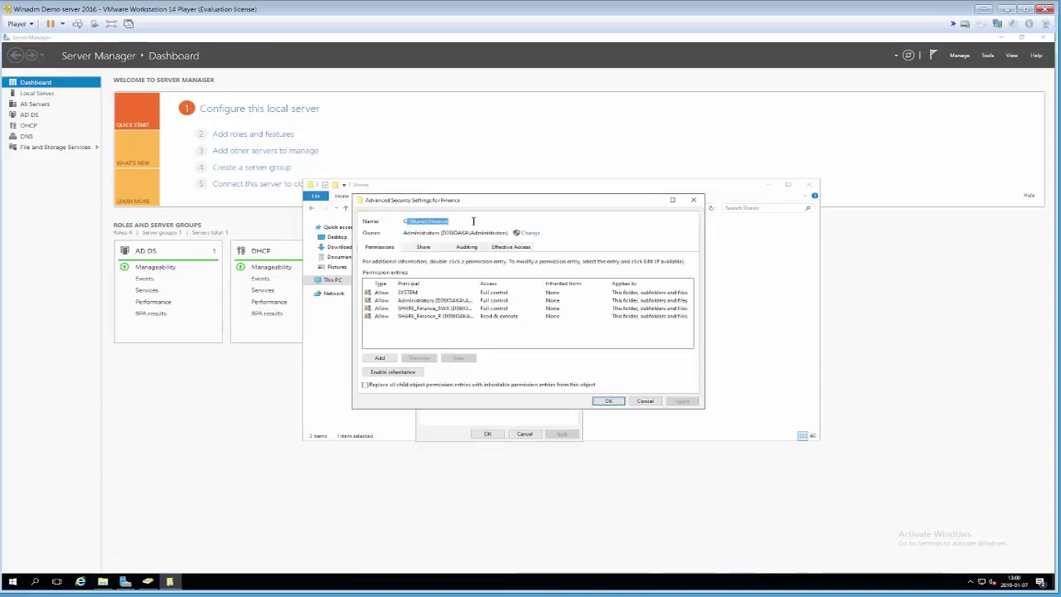
View a domain user's effective access on Finance: read allowed, Full control and write denied.
{"action": "left_click", "coordinate": [516, 251]}
{"action": "left_click", "coordinate": [421, 287]}
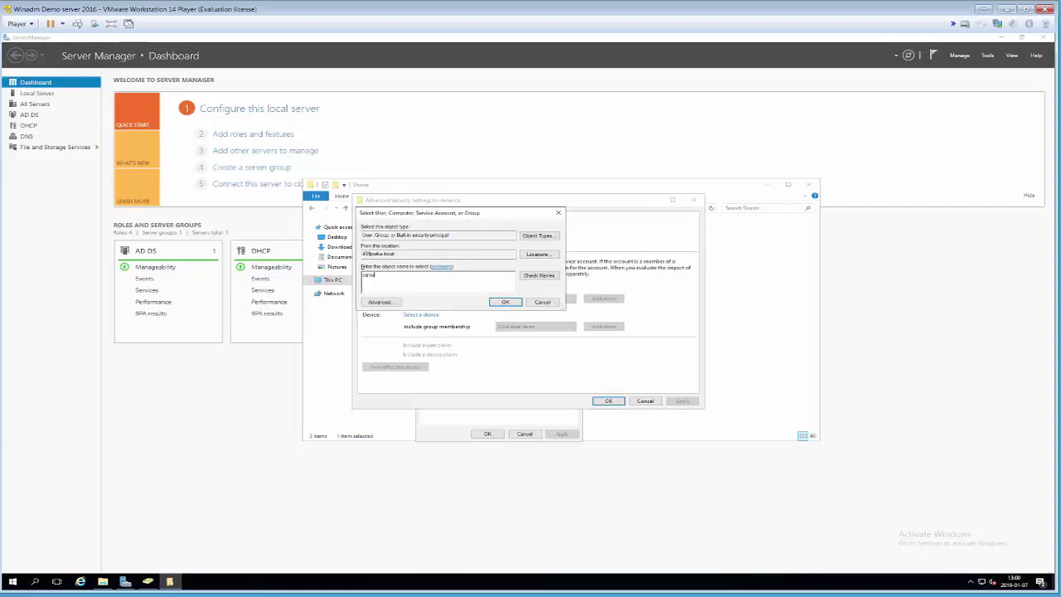
{"action": "key", "text": "Return"}
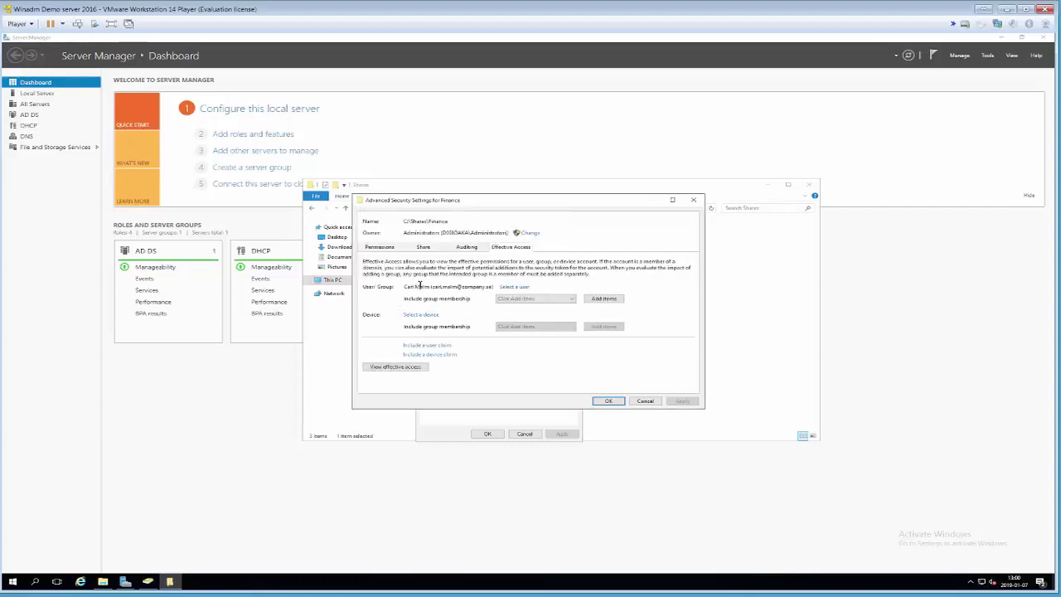
{"action": "left_click", "coordinate": [416, 367]}
{"action": "scroll", "coordinate": [489, 342], "scroll_direction": "down", "scroll_amount": 2}
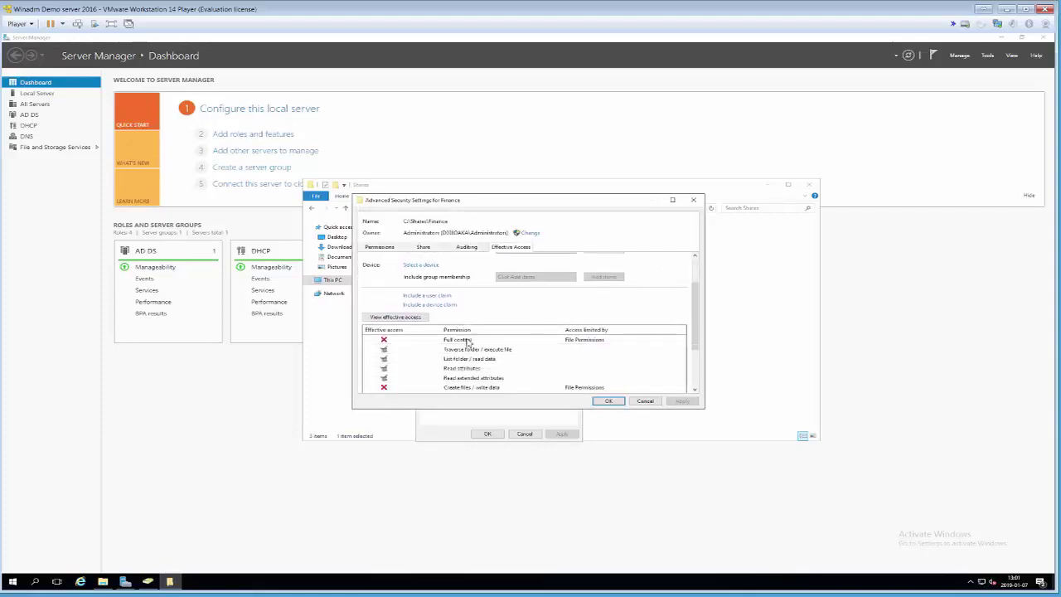
{"action": "scroll", "coordinate": [497, 345], "scroll_direction": "down", "scroll_amount": 1}
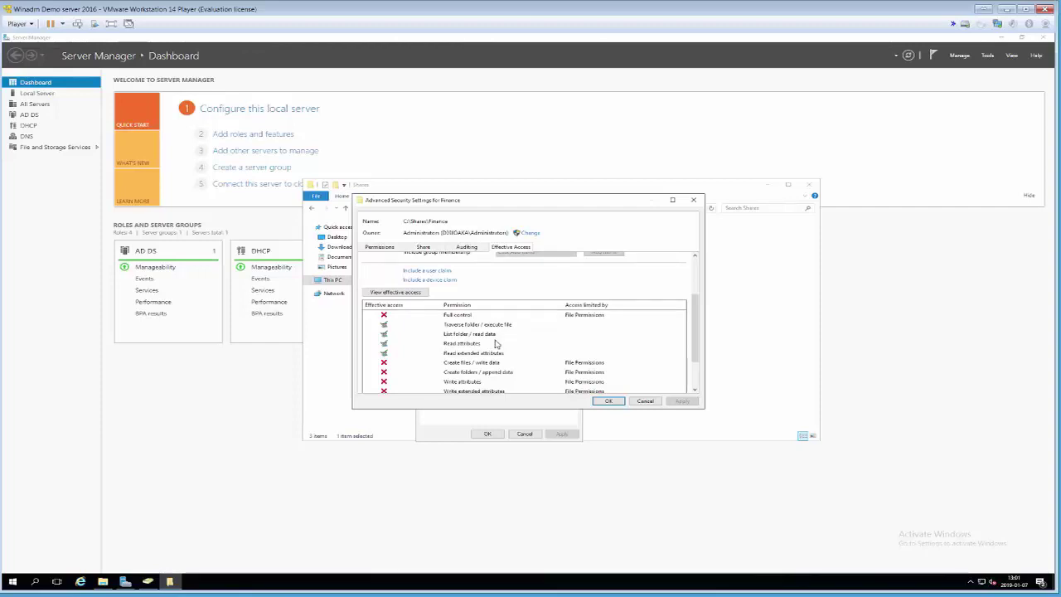
Close the Finance dialogs and Shares window, then launch Group Policy Management from Server Manager Tools.
{"action": "left_click", "coordinate": [694, 200]}
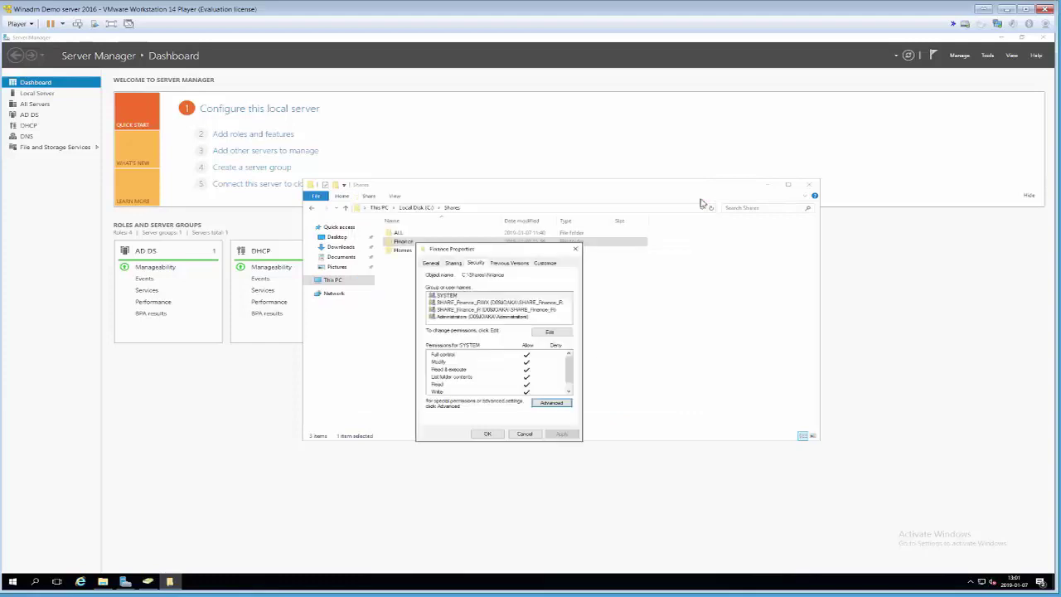
{"action": "left_click", "coordinate": [575, 248]}
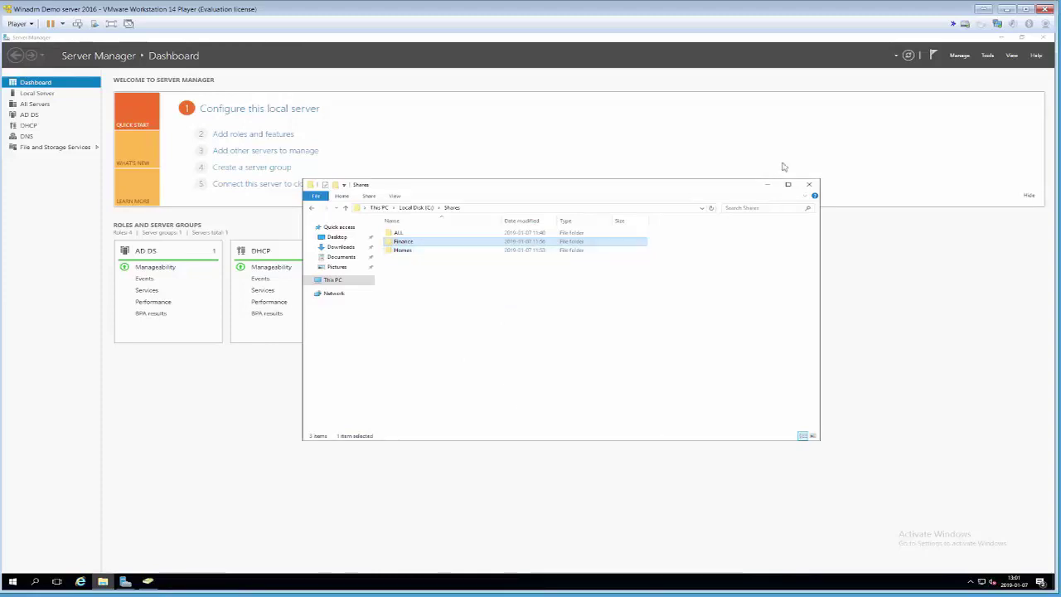
{"action": "left_click", "coordinate": [808, 184]}
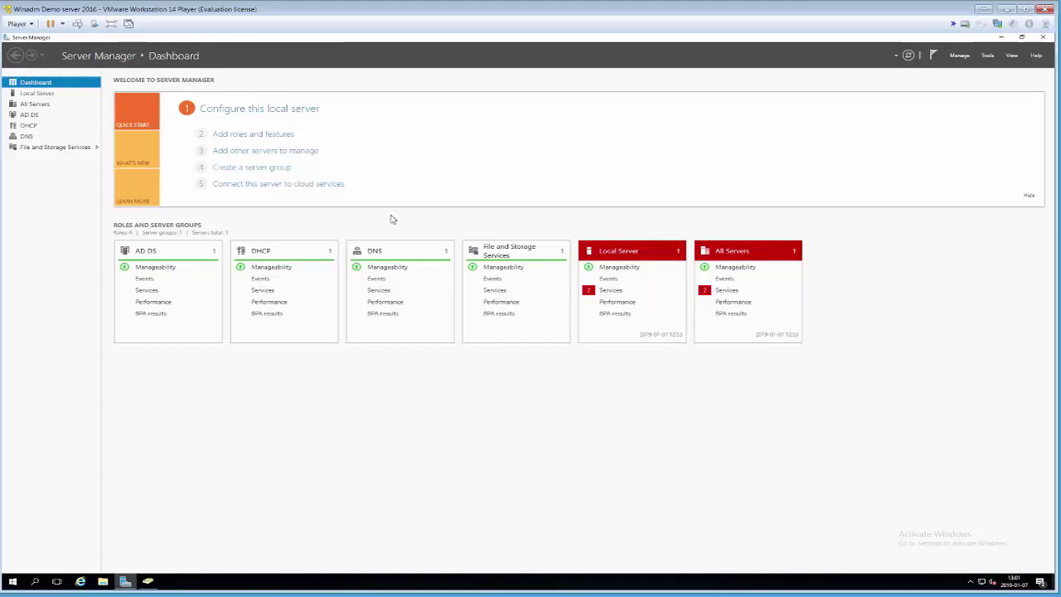
{"action": "left_click", "coordinate": [986, 56]}
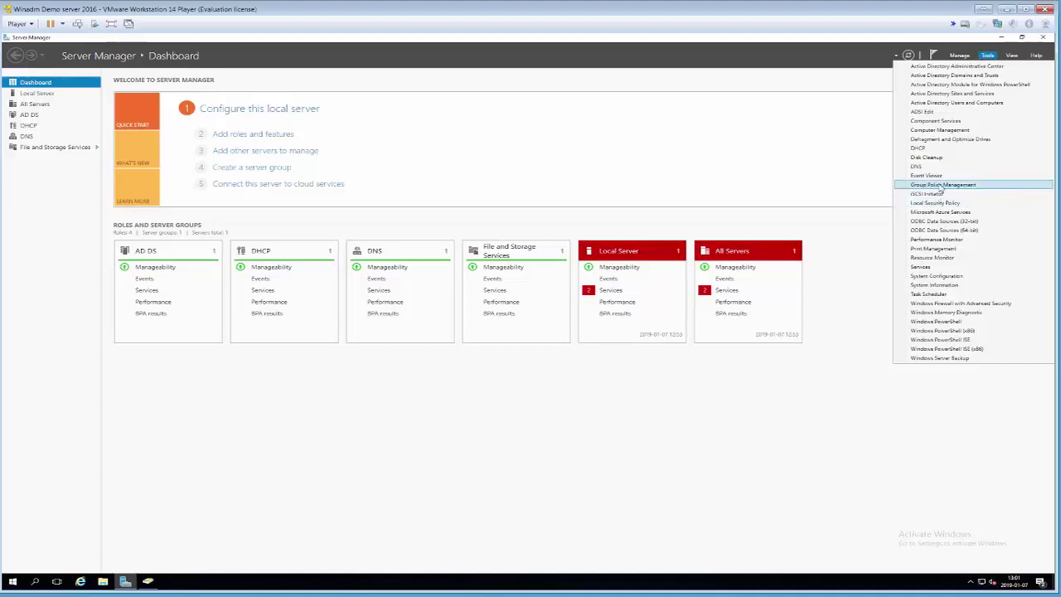
{"action": "left_click", "coordinate": [941, 186]}
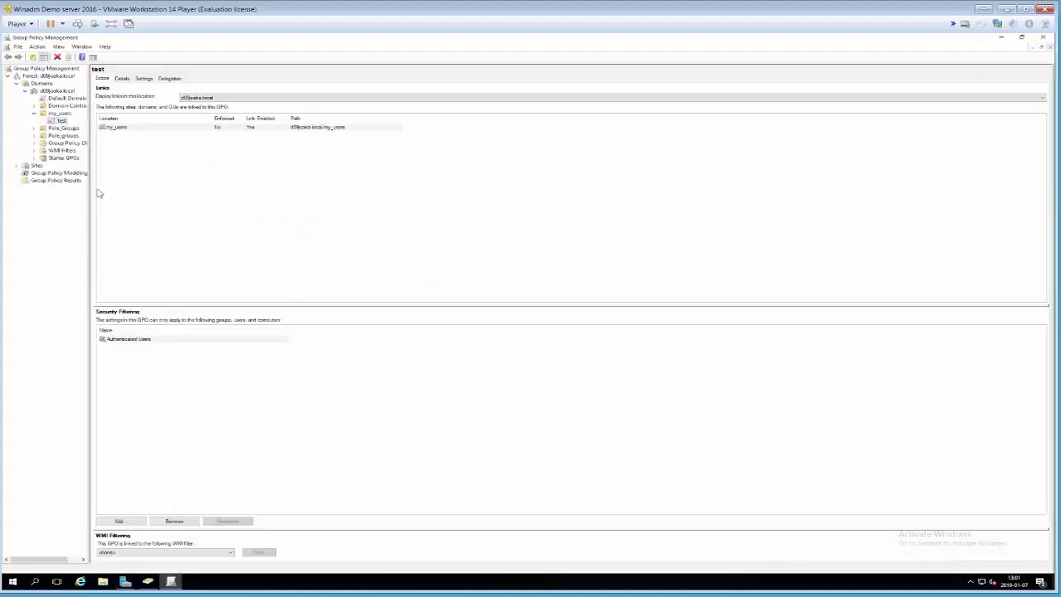
Drag the tree pane splitter right so full GPO and domain names are readable.
{"action": "left_click_drag", "start_coordinate": [86, 187], "coordinate": [199, 199]}
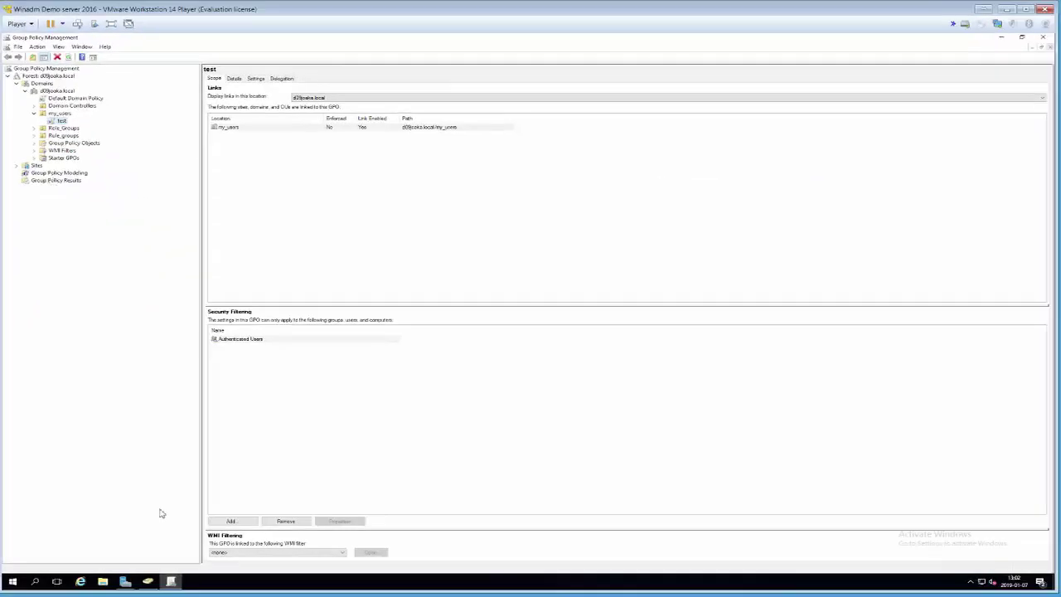
{"action": "left_click", "coordinate": [146, 581]}
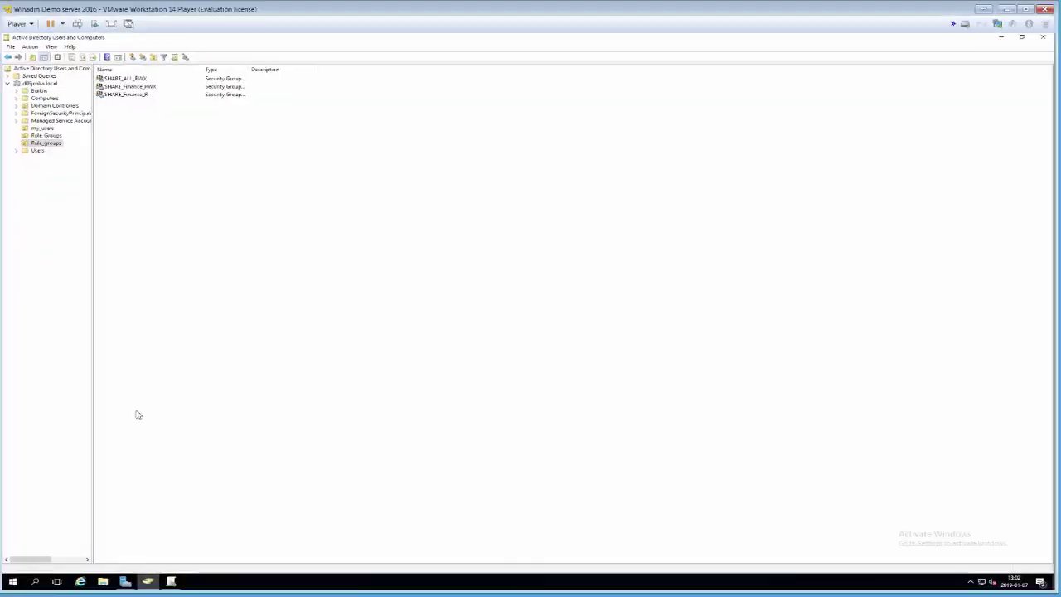
{"action": "left_click", "coordinate": [171, 582]}
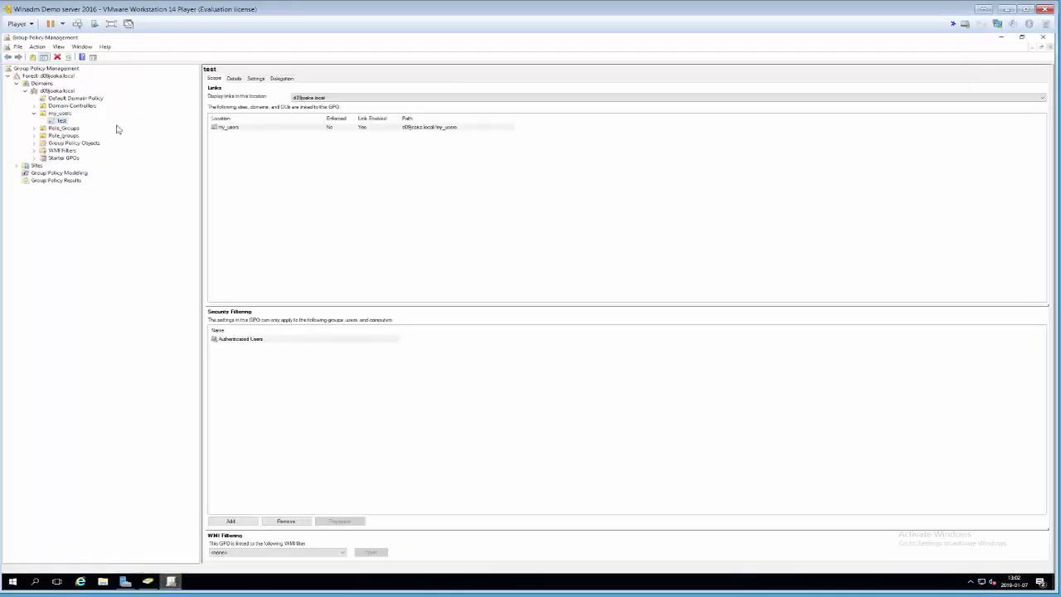
Select the Role_groups unit to confirm it has no linked Group Policy Objects.
{"action": "left_click", "coordinate": [75, 137]}
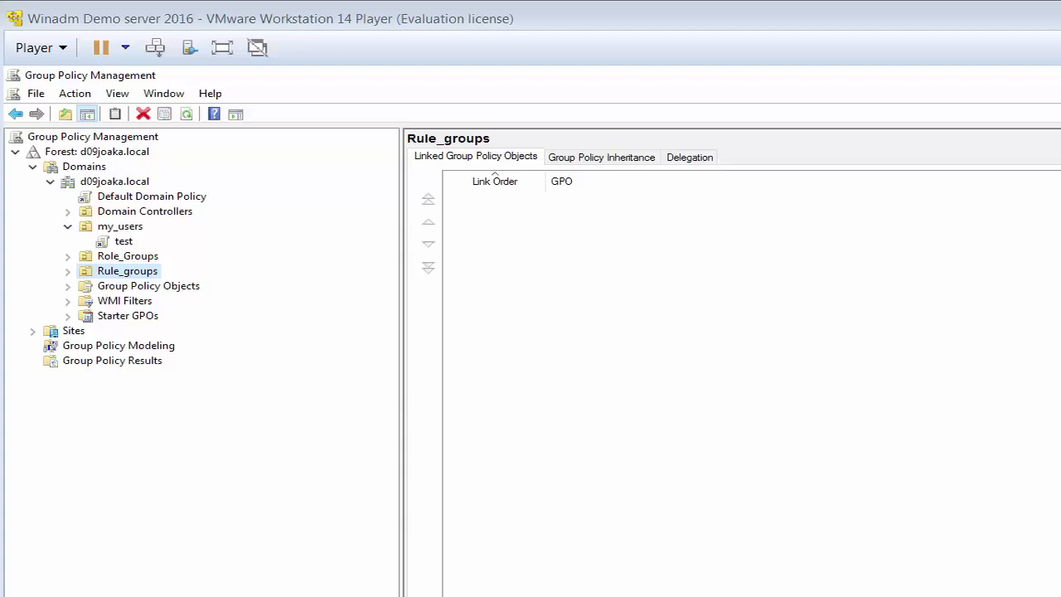
Use Edit on Default Domain Policy to open it in Group Policy Management Editor.
{"action": "left_click", "coordinate": [143, 199]}
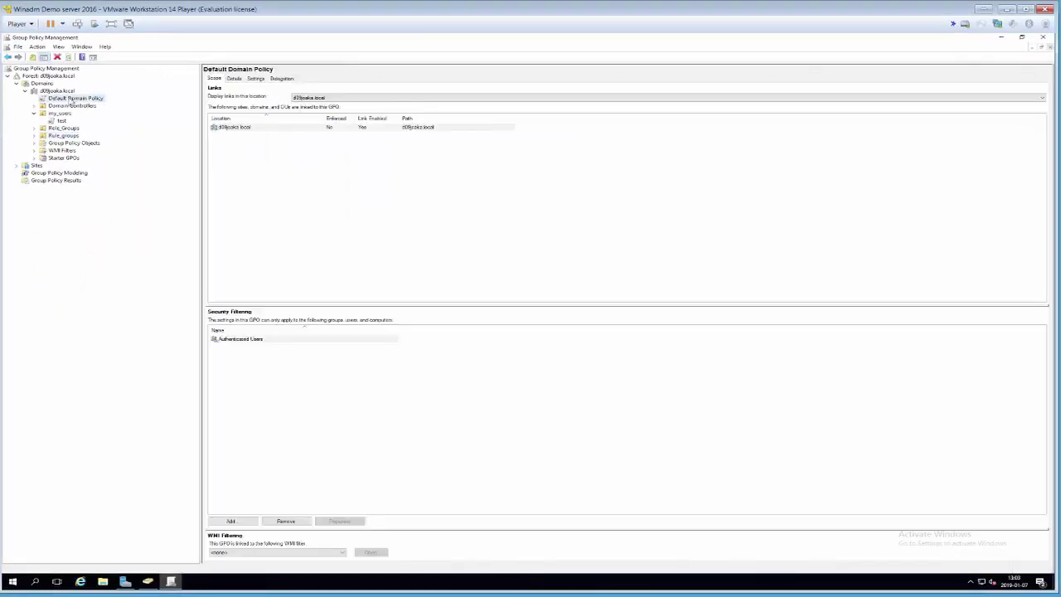
{"action": "right_click", "coordinate": [73, 101]}
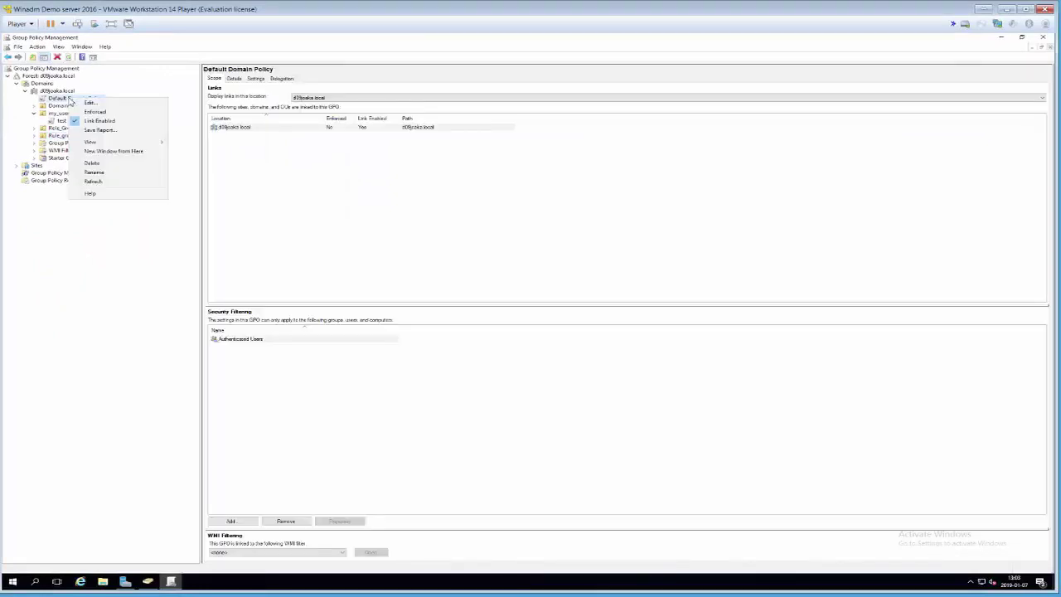
{"action": "left_click", "coordinate": [114, 104]}
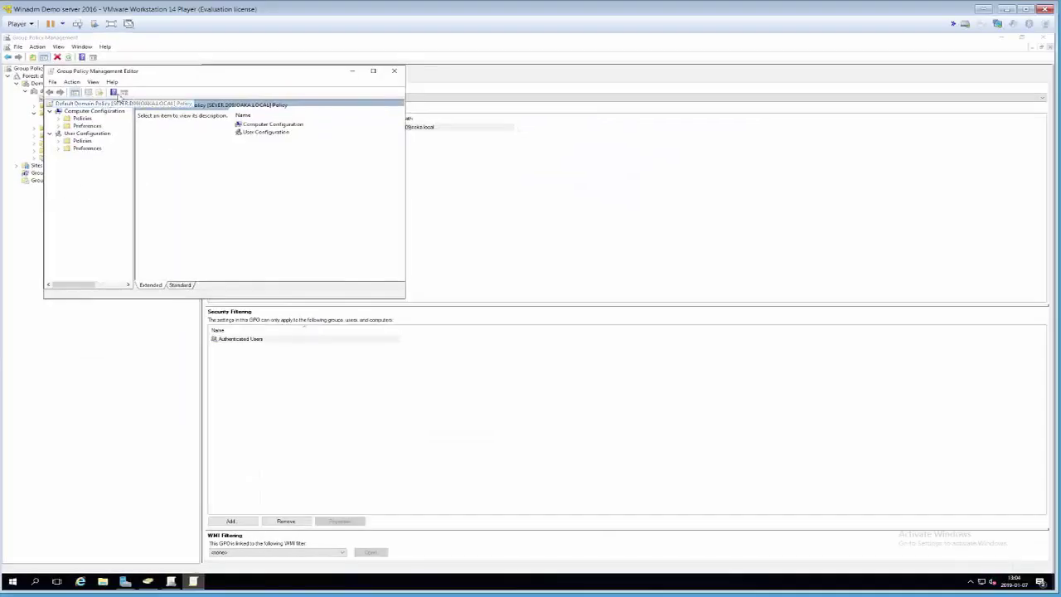
Minimize the policy editor to reveal Default Domain Policy linked to d09joaka.local.
{"action": "left_click", "coordinate": [352, 73]}
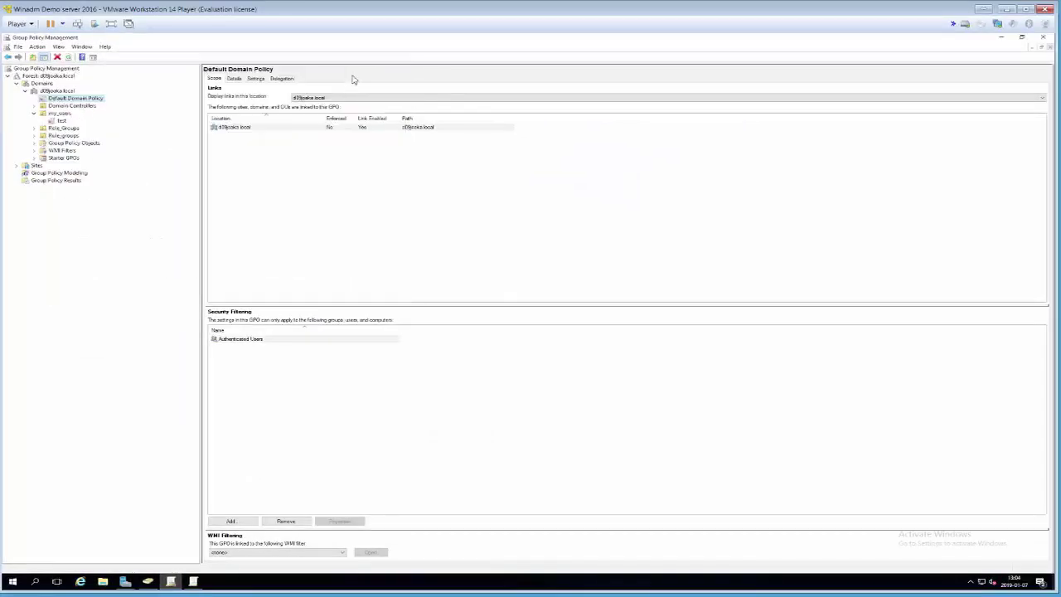
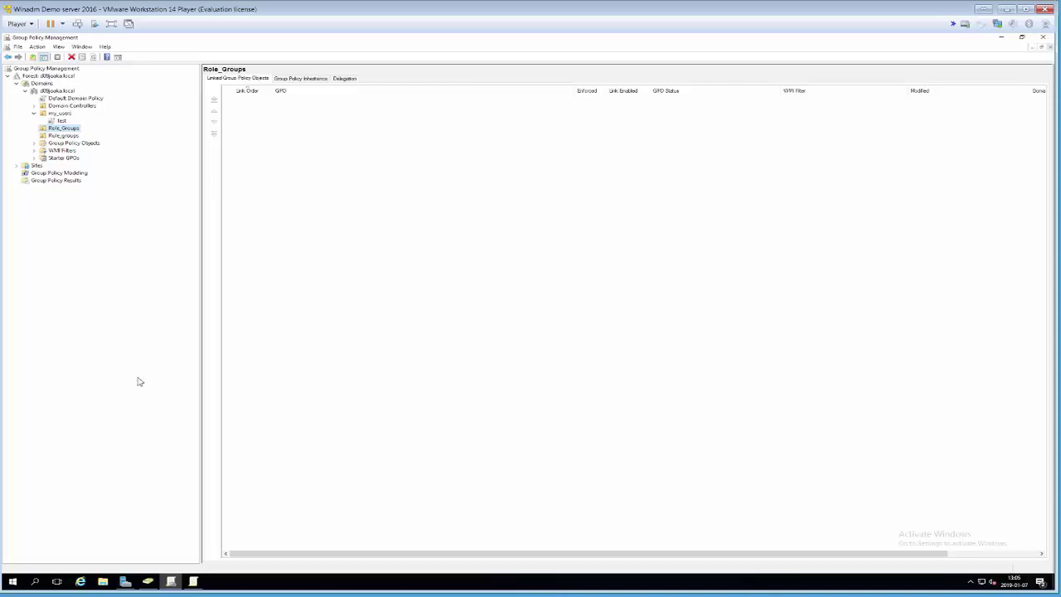
Create a new Comps organizational unit under the domain in Active Directory Users and Computers.
{"action": "left_click", "coordinate": [148, 581]}
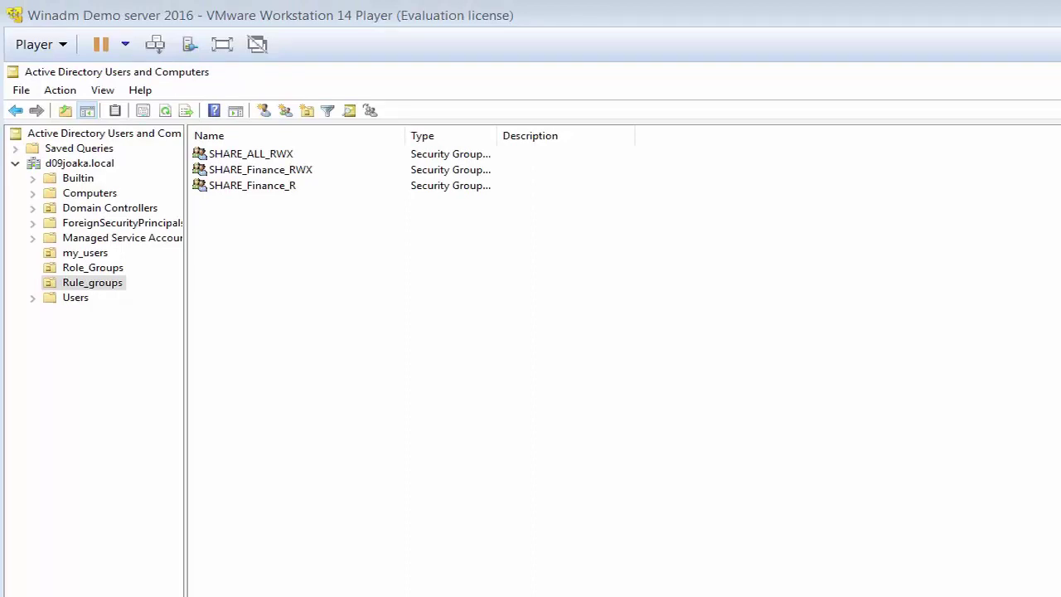
{"action": "left_click", "coordinate": [59, 193]}
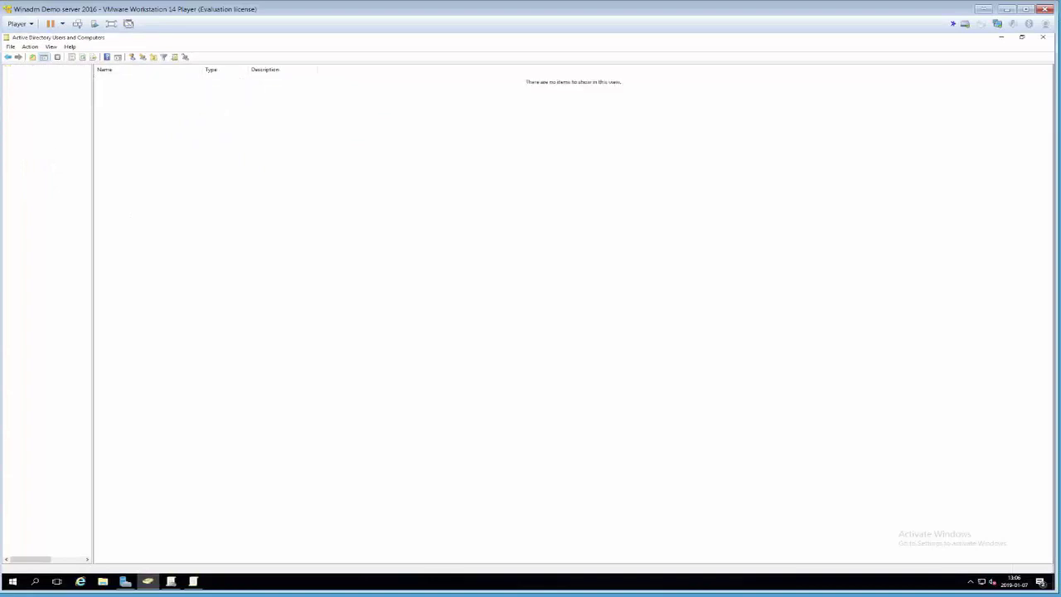
{"action": "left_click", "coordinate": [124, 80]}
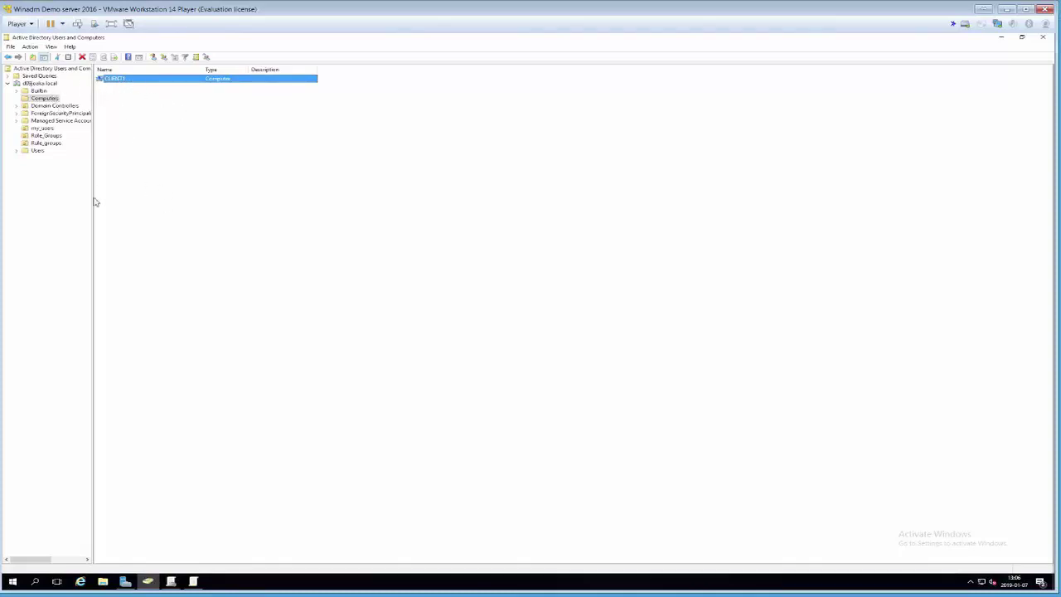
{"action": "right_click", "coordinate": [41, 85]}
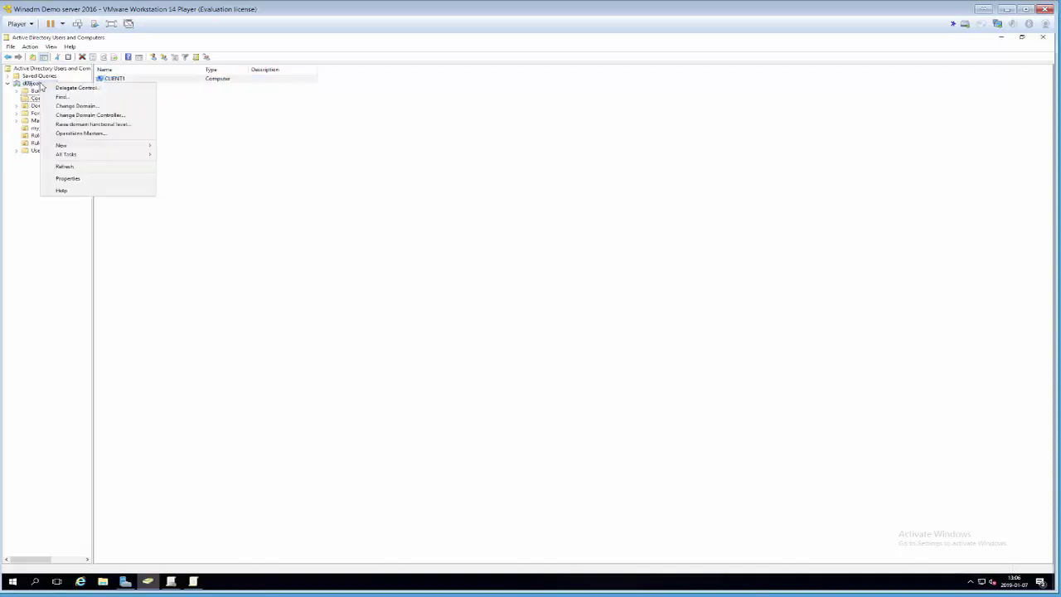
{"action": "mouse_move", "coordinate": [138, 145]}
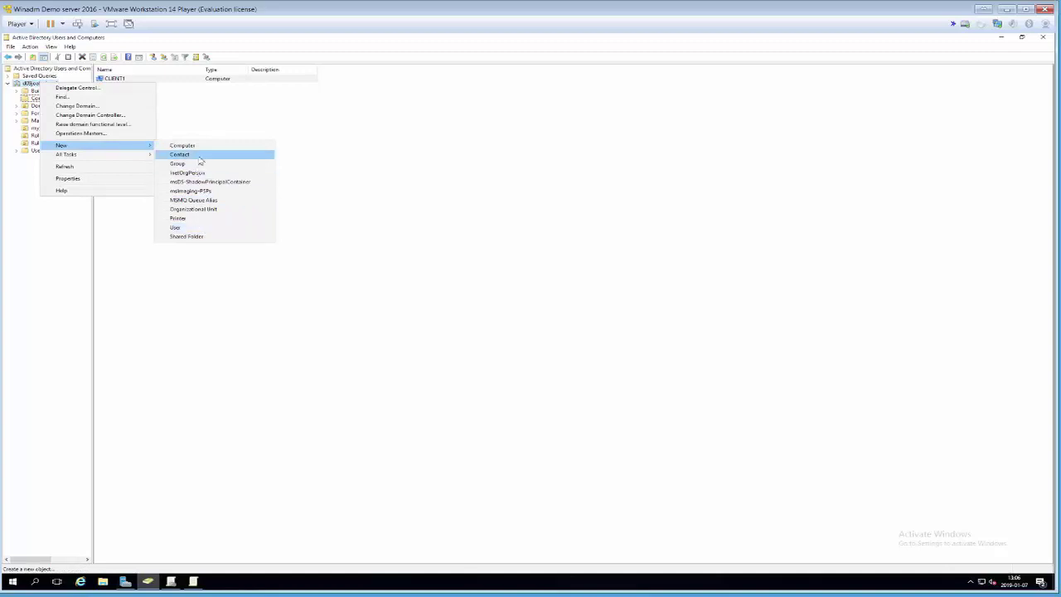
{"action": "left_click", "coordinate": [209, 210]}
{"action": "type", "text": "Comps"}
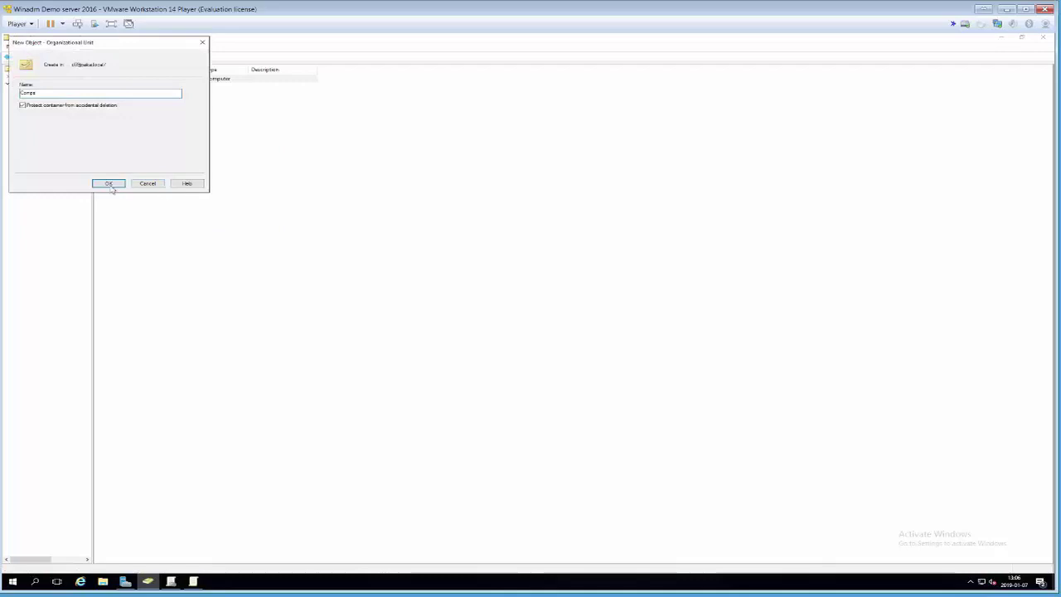
{"action": "left_click", "coordinate": [109, 183]}
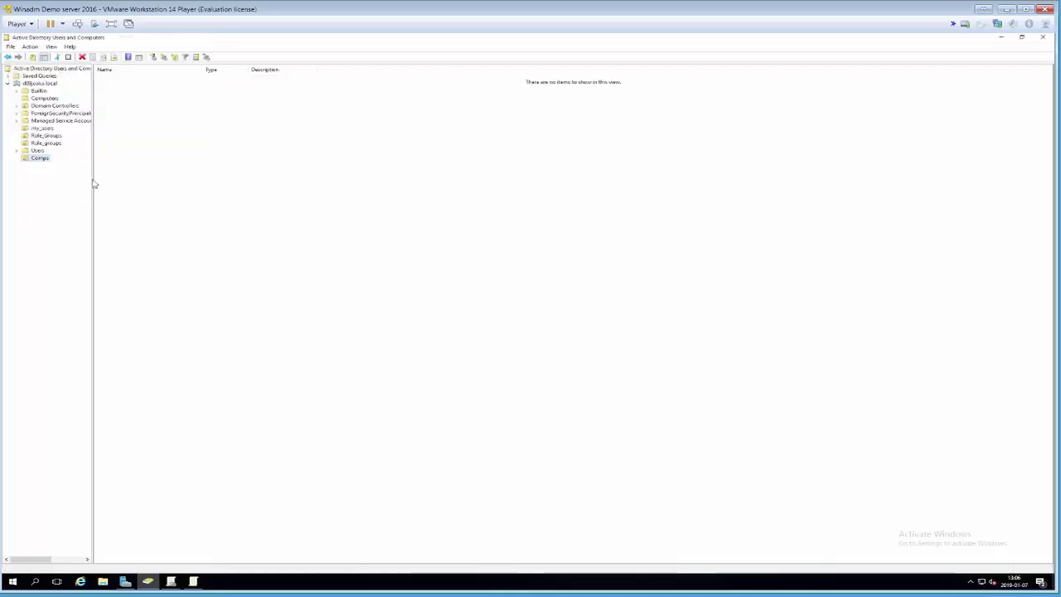
Move the CLIENT1 computer from Computers into the Comps OU and confirm the move.
{"action": "left_click", "coordinate": [43, 98]}
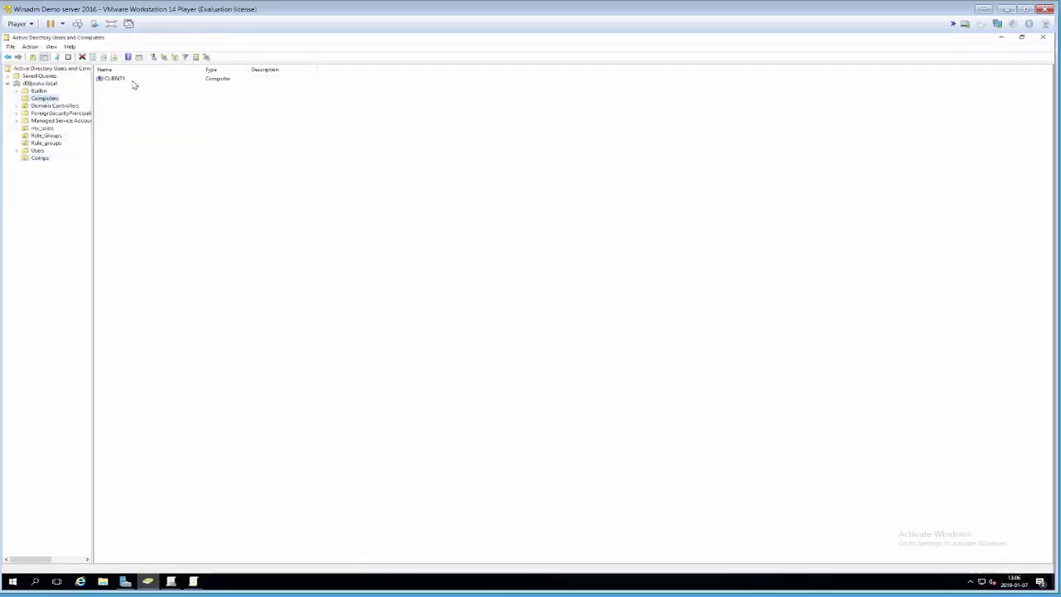
{"action": "left_click_drag", "start_coordinate": [71, 148], "coordinate": [43, 160]}
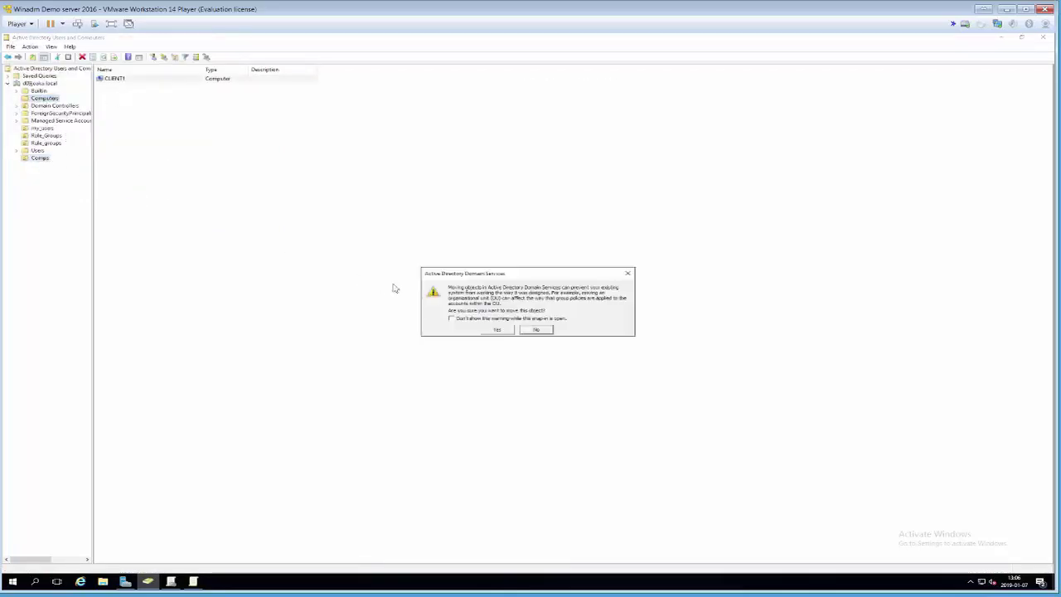
{"action": "left_click", "coordinate": [502, 331]}
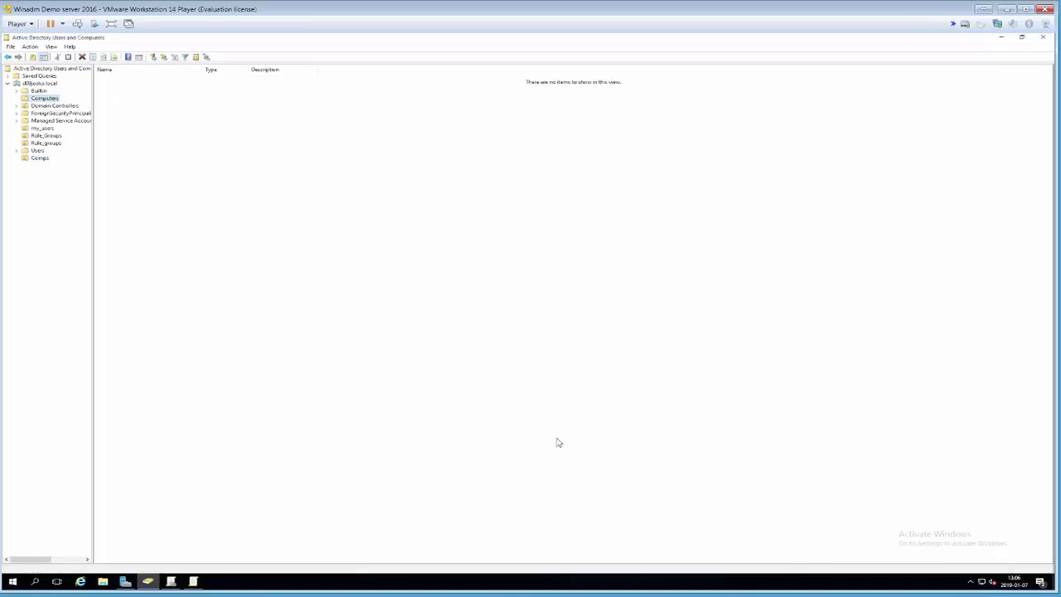
{"action": "left_click", "coordinate": [171, 581]}
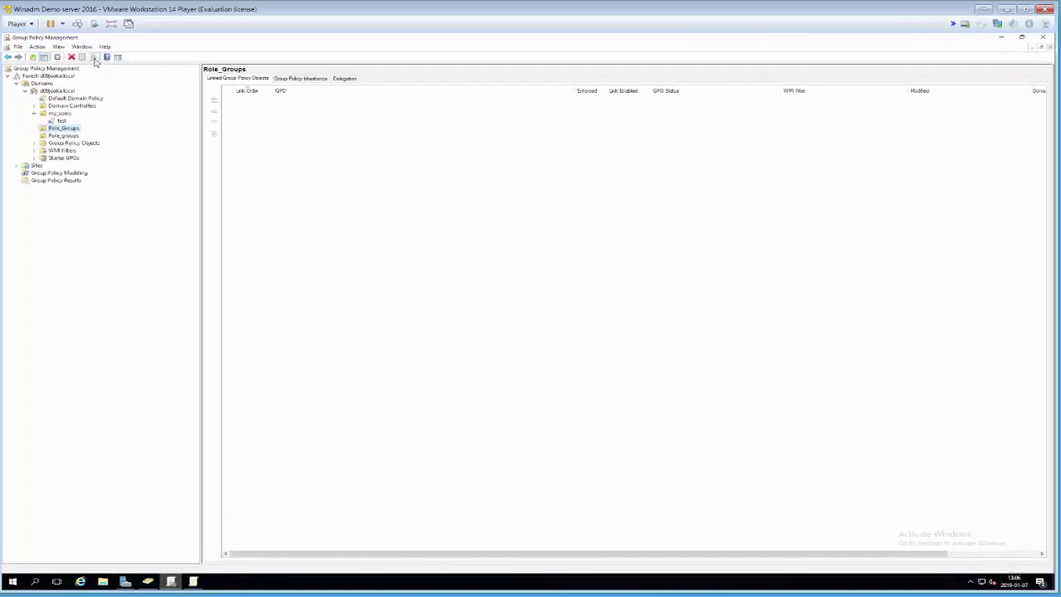
Close both consoles and reopen Group Policy Management from Server Manager Tools.
{"action": "left_click", "coordinate": [1043, 37]}
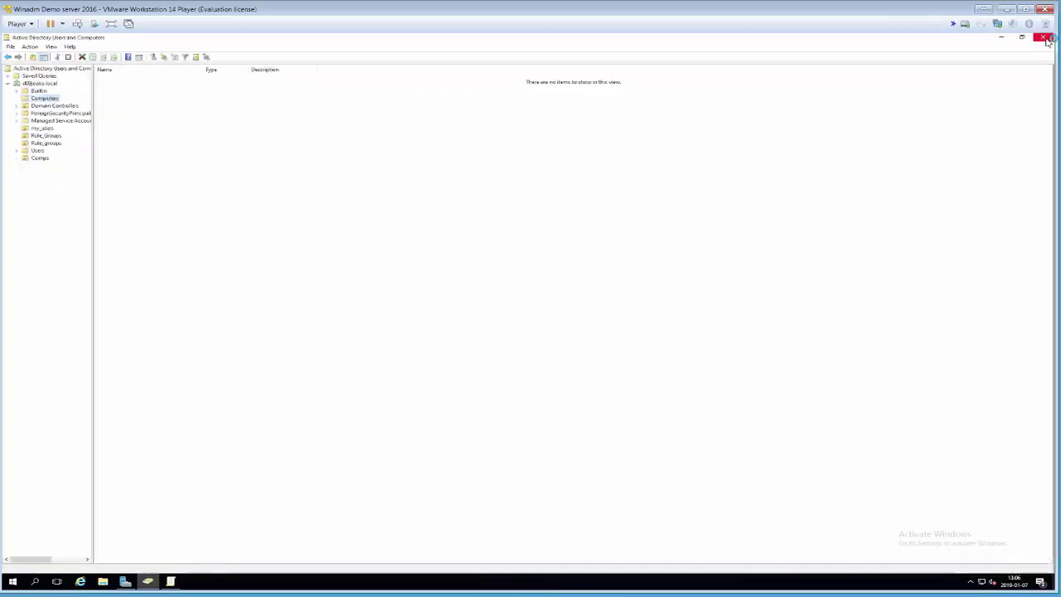
{"action": "left_click", "coordinate": [1043, 37]}
{"action": "left_click", "coordinate": [987, 56]}
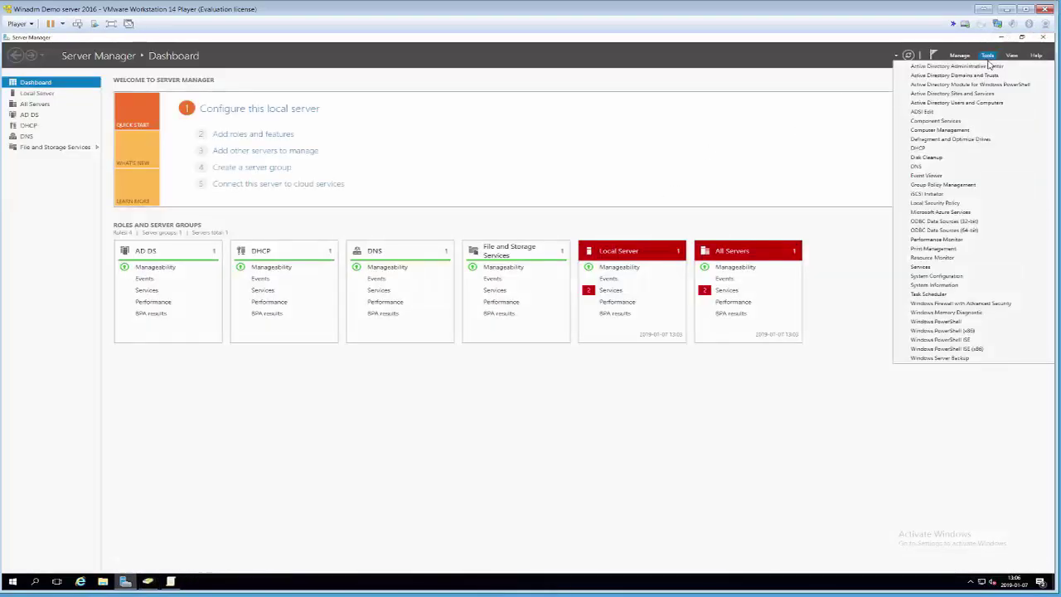
{"action": "left_click", "coordinate": [959, 185]}
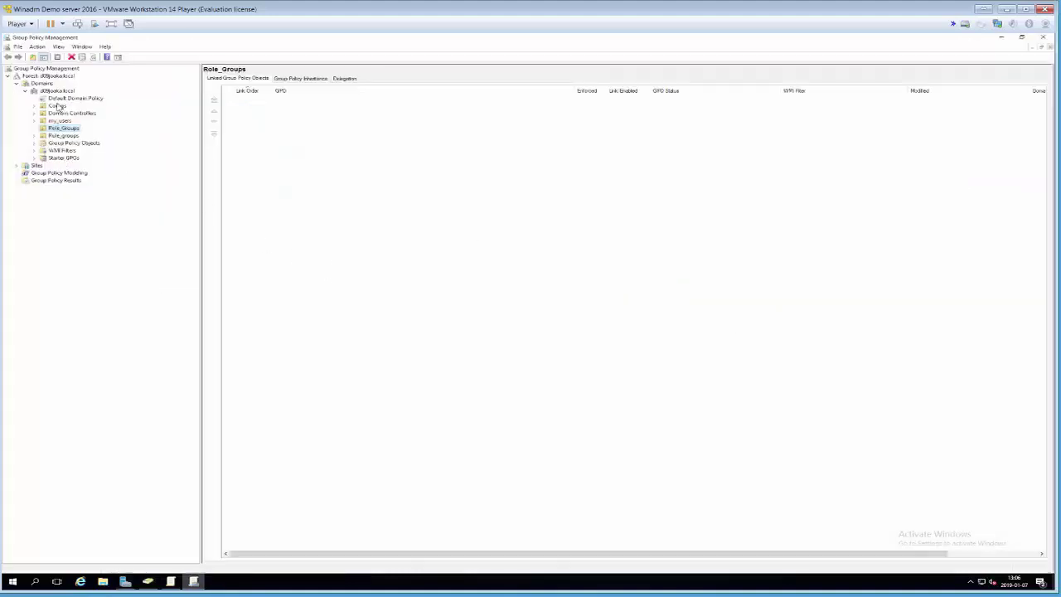
Create a GPO named Computer setting linked to the Comps OU.
{"action": "left_click", "coordinate": [57, 106]}
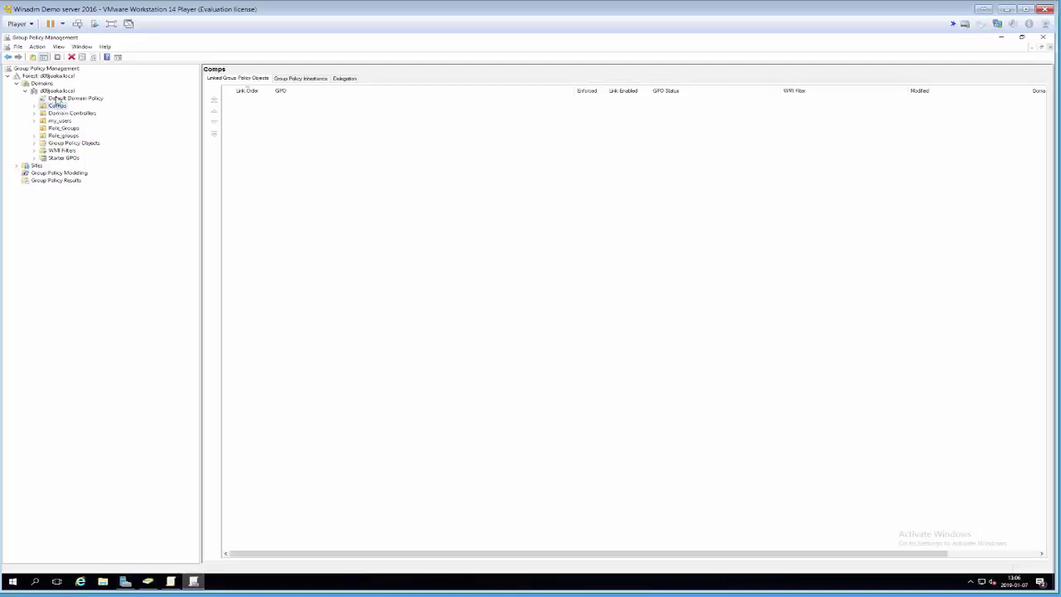
{"action": "right_click", "coordinate": [57, 106]}
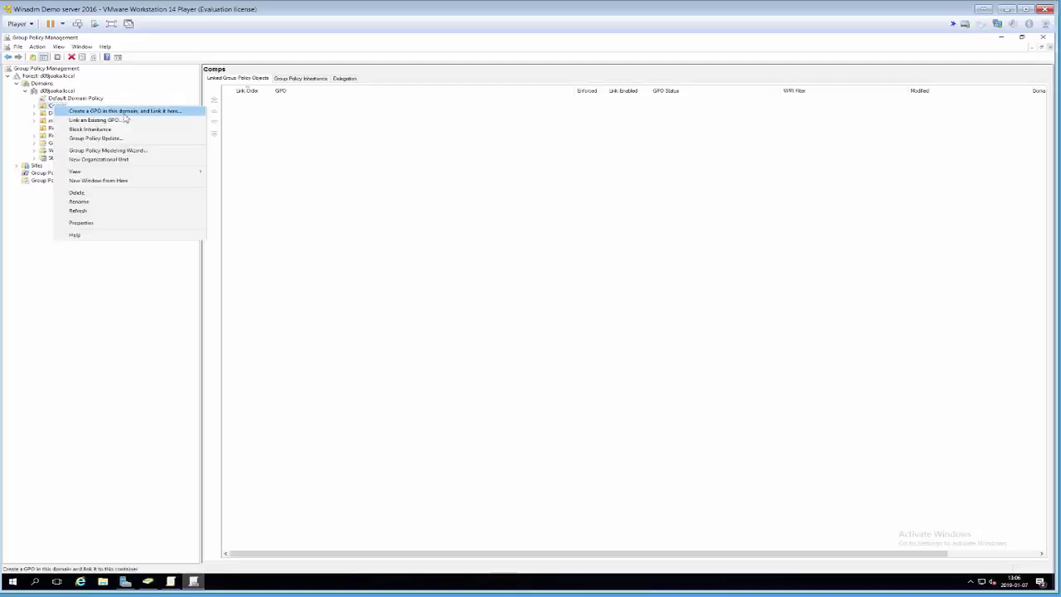
{"action": "left_click", "coordinate": [124, 116]}
{"action": "type", "text": "Computer setting"}
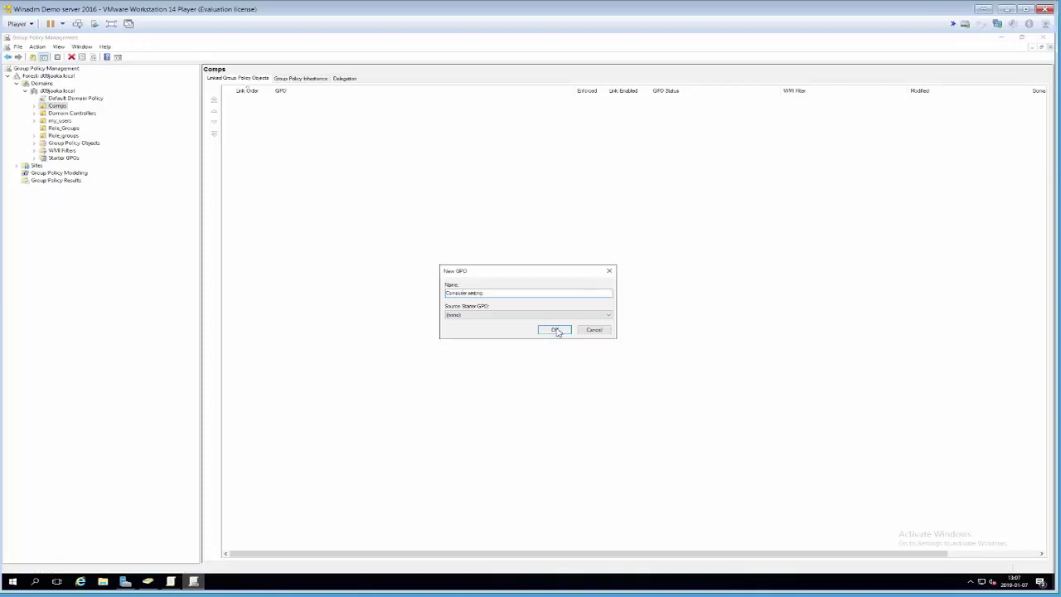
{"action": "left_click", "coordinate": [555, 330]}
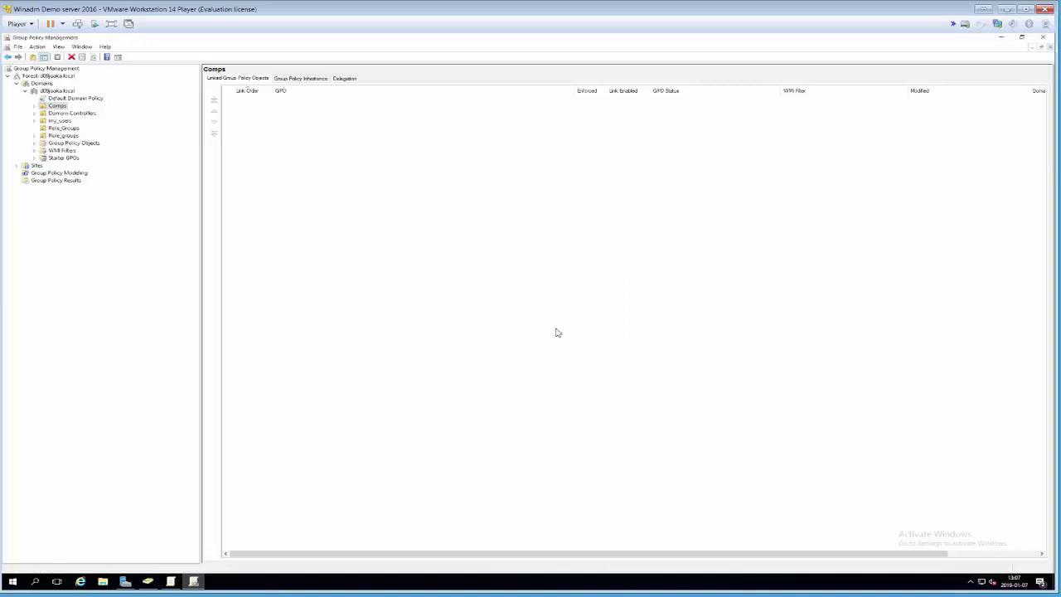
Inspect the Computer setting GPO's scope and links under Comps, plus the Default Domain Policy.
{"action": "left_click", "coordinate": [34, 113]}
{"action": "left_click", "coordinate": [34, 105]}
{"action": "left_click", "coordinate": [74, 113]}
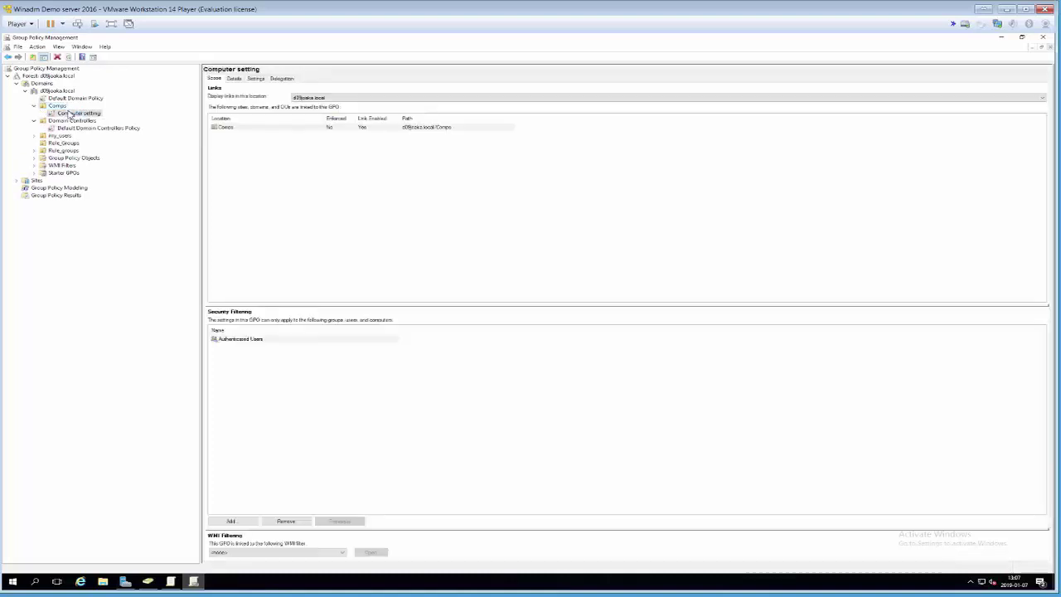
{"action": "left_click", "coordinate": [58, 91]}
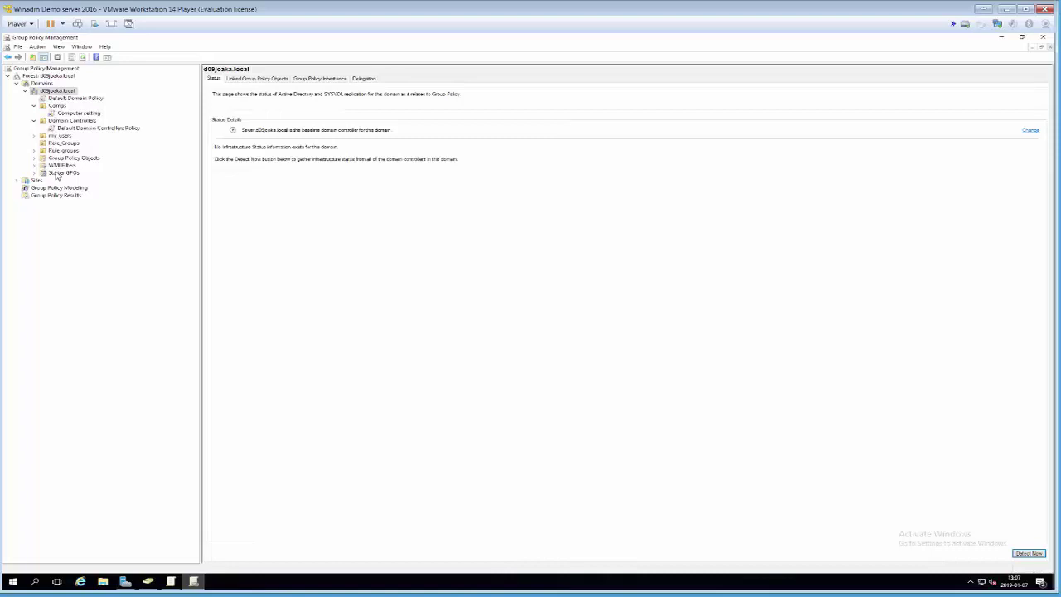
{"action": "left_click", "coordinate": [58, 106]}
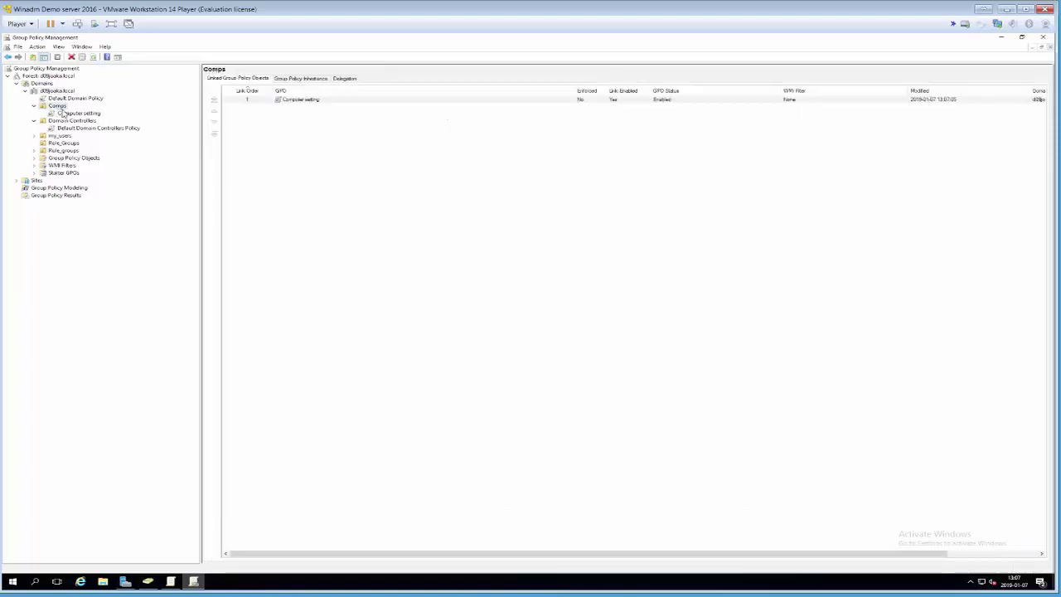
{"action": "left_click", "coordinate": [63, 113]}
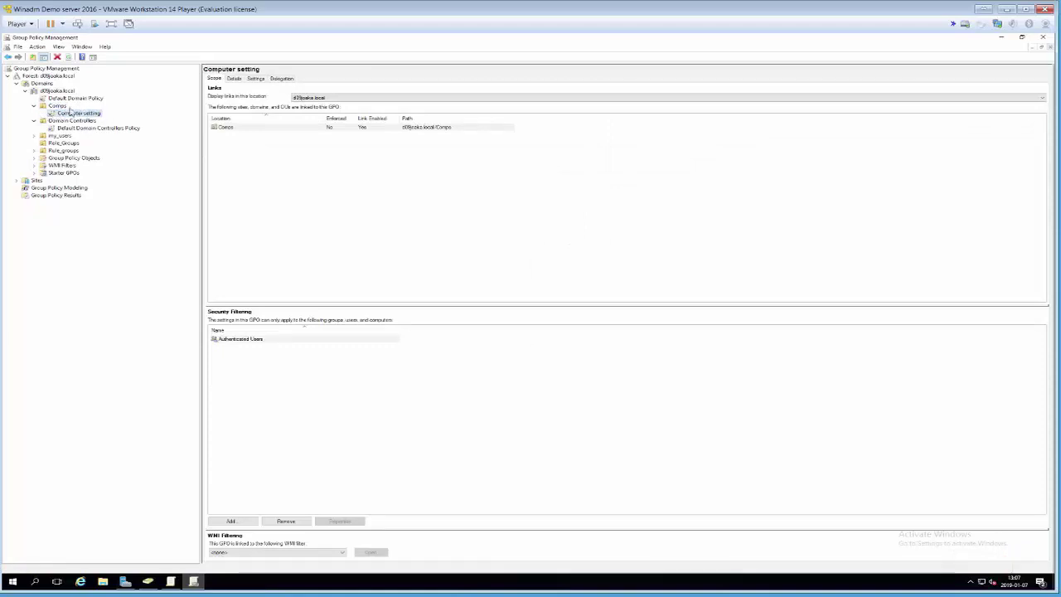
{"action": "left_click", "coordinate": [57, 106]}
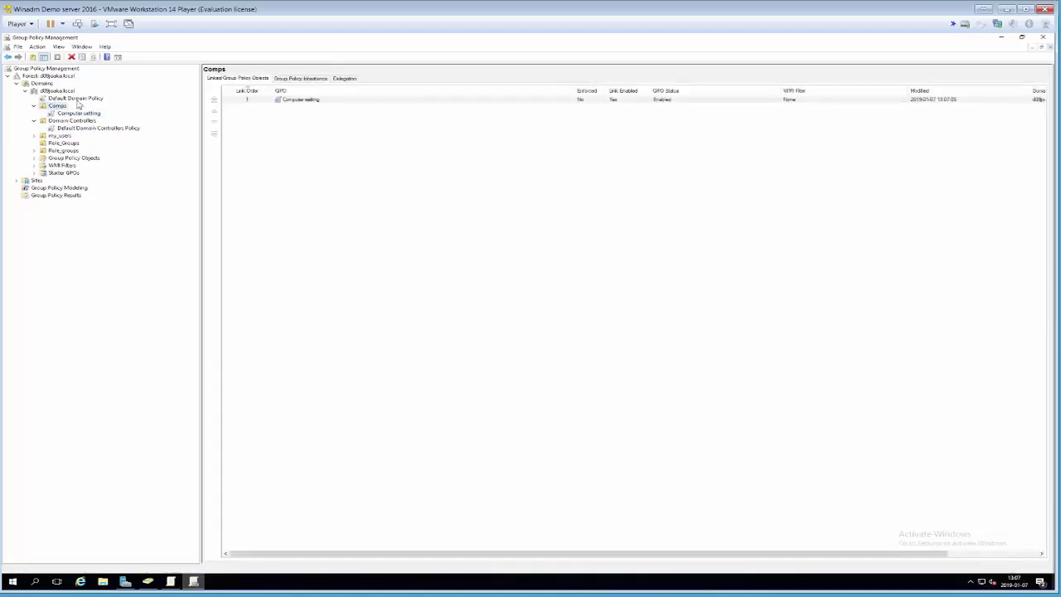
{"action": "left_click", "coordinate": [78, 99]}
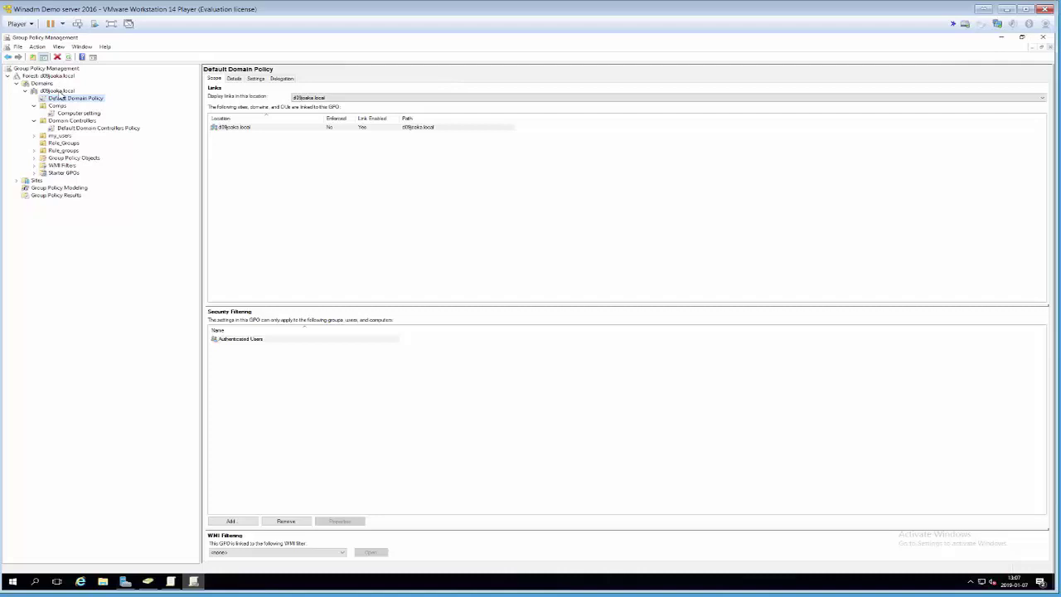
Compare Scope links of Computer setting, Default Domain Controllers Policy and the test GPO under my_users.
{"action": "left_click", "coordinate": [66, 113]}
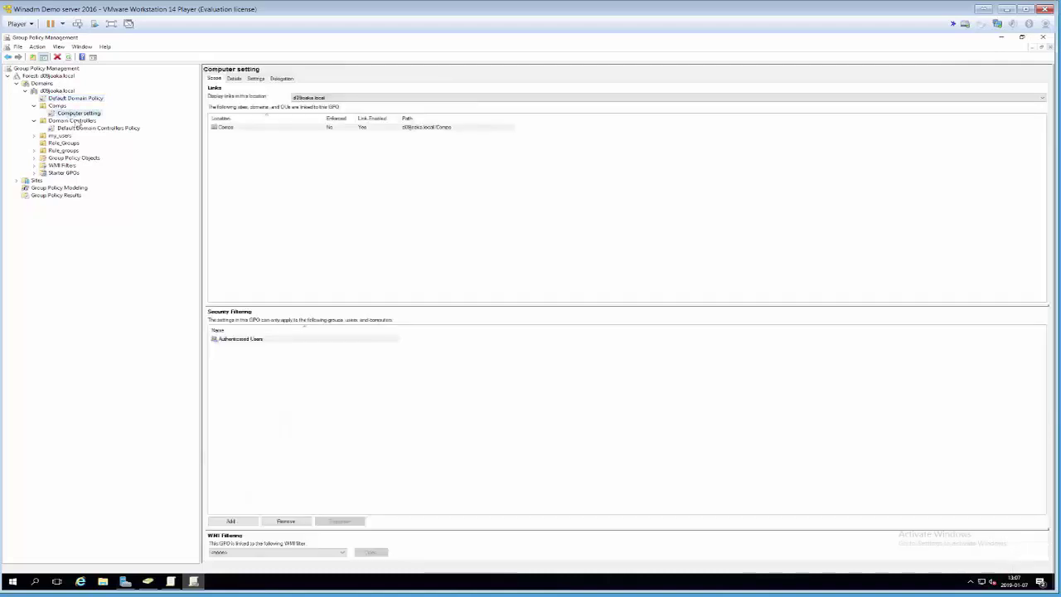
{"action": "left_click", "coordinate": [79, 128]}
{"action": "left_click", "coordinate": [34, 136]}
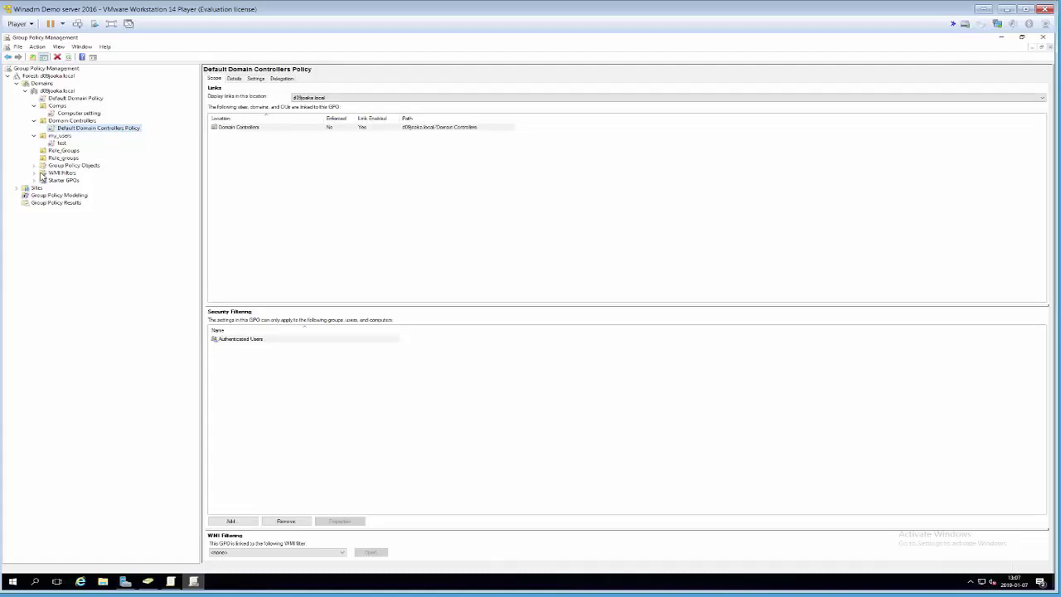
{"action": "left_click", "coordinate": [69, 114]}
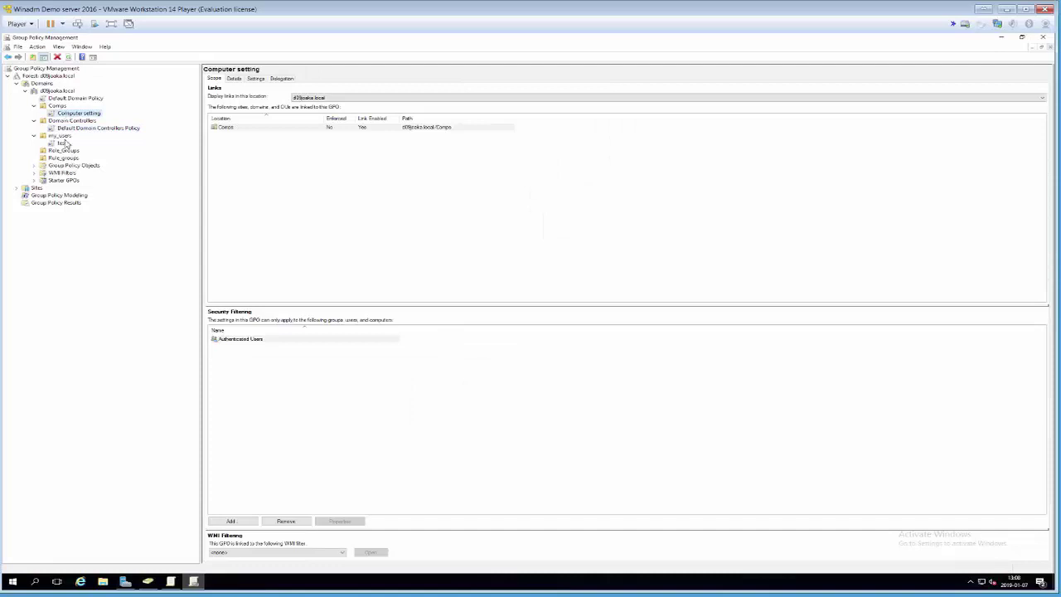
{"action": "left_click", "coordinate": [62, 143]}
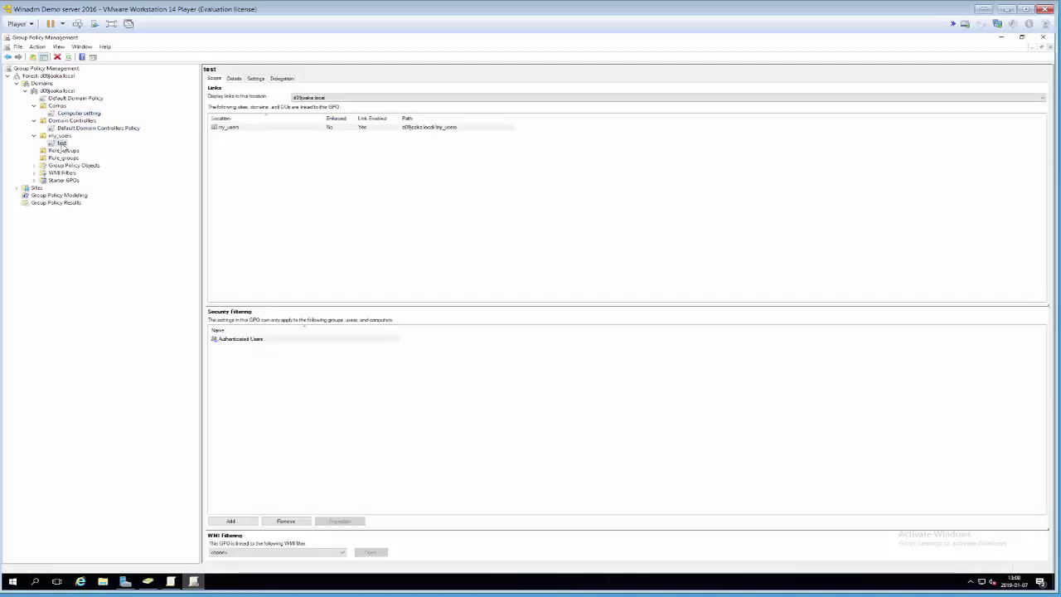
{"action": "left_click", "coordinate": [148, 582]}
Create an RND organizational unit inside my_users.
{"action": "left_click", "coordinate": [42, 129]}
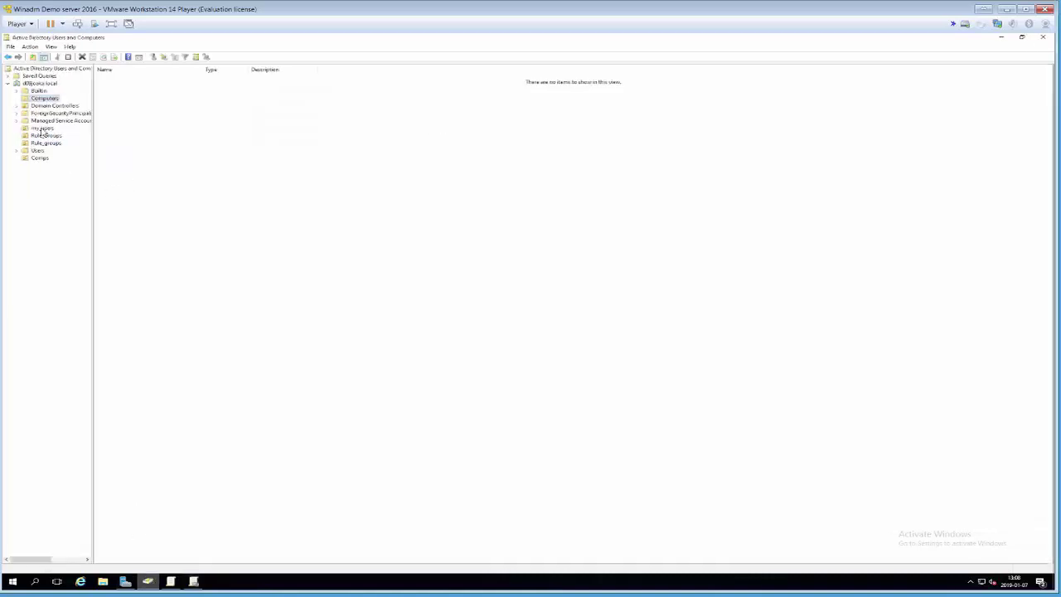
{"action": "right_click", "coordinate": [42, 131]}
{"action": "mouse_move", "coordinate": [89, 165]}
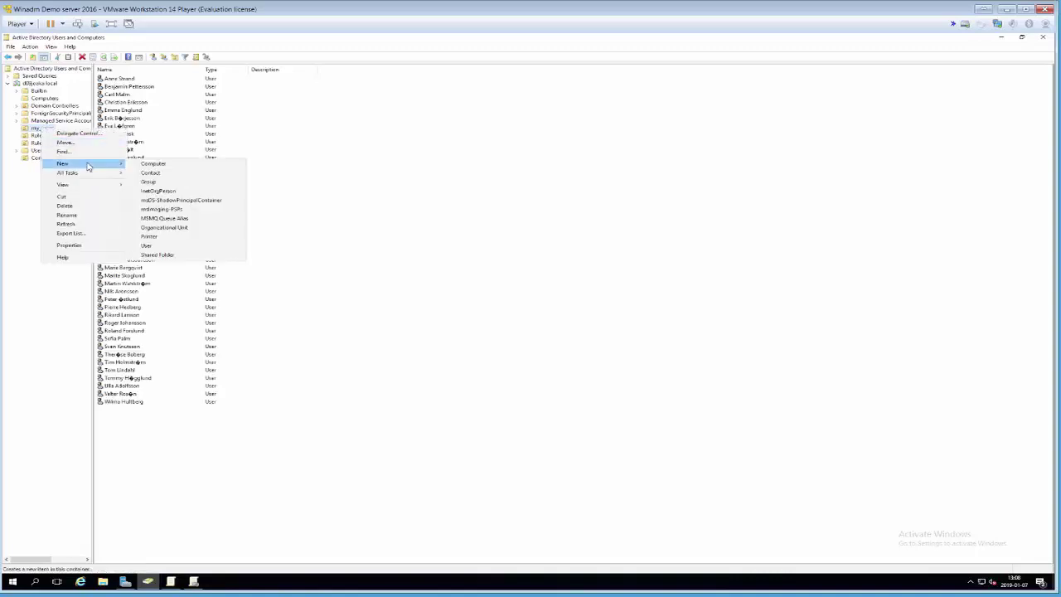
{"action": "left_click", "coordinate": [184, 232]}
{"action": "type", "text": "I"}
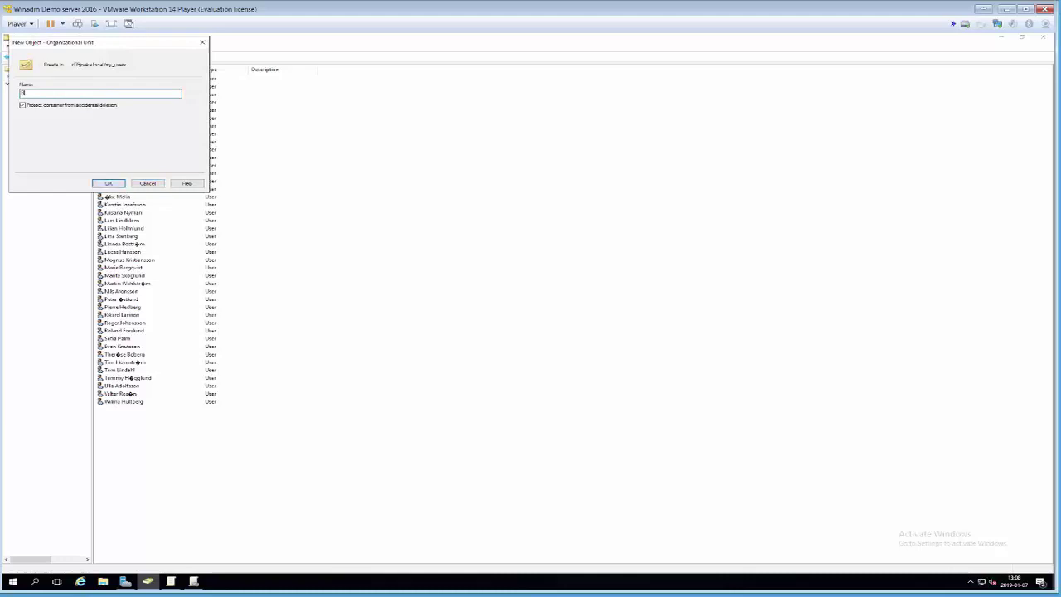
{"action": "type", "text": "ND"}
{"action": "left_click", "coordinate": [109, 183]}
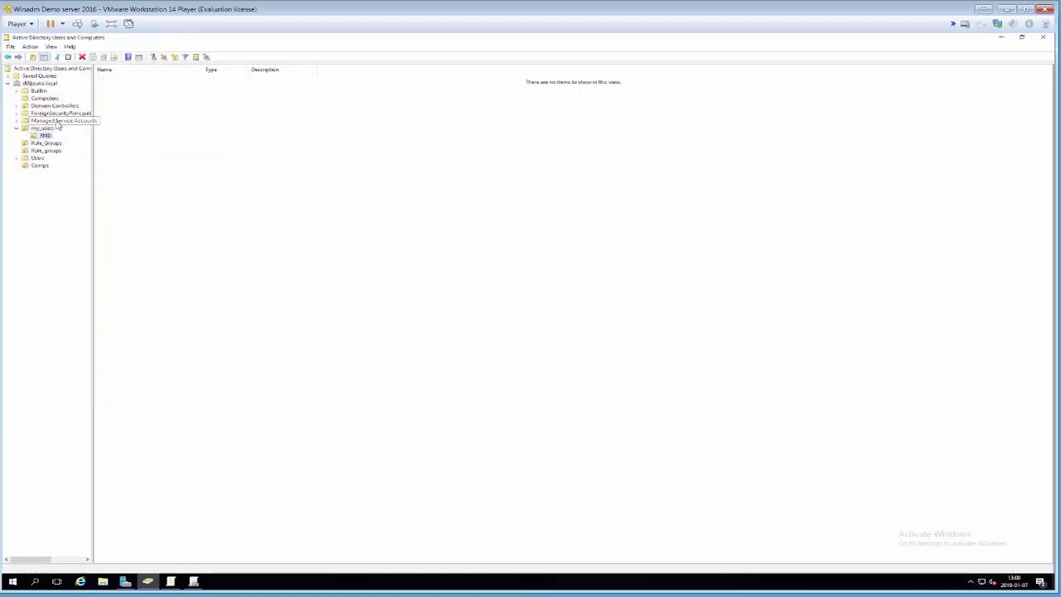
Create a Sales organizational unit inside my_users and minimize the directory window.
{"action": "left_click", "coordinate": [42, 129]}
{"action": "right_click", "coordinate": [45, 129]}
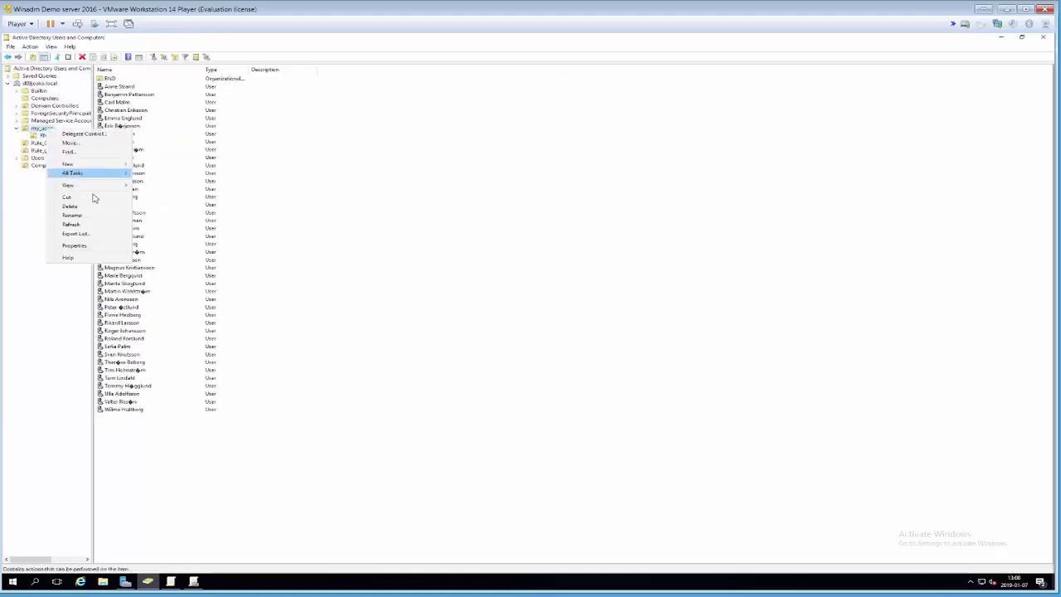
{"action": "mouse_move", "coordinate": [92, 164]}
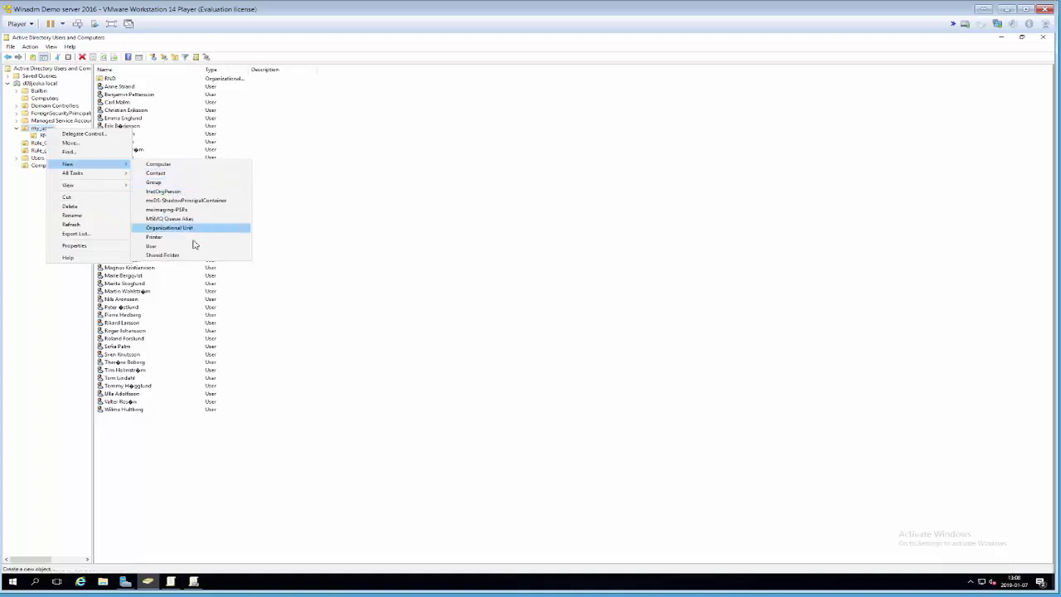
{"action": "left_click", "coordinate": [169, 227]}
{"action": "type", "text": "Sal"}
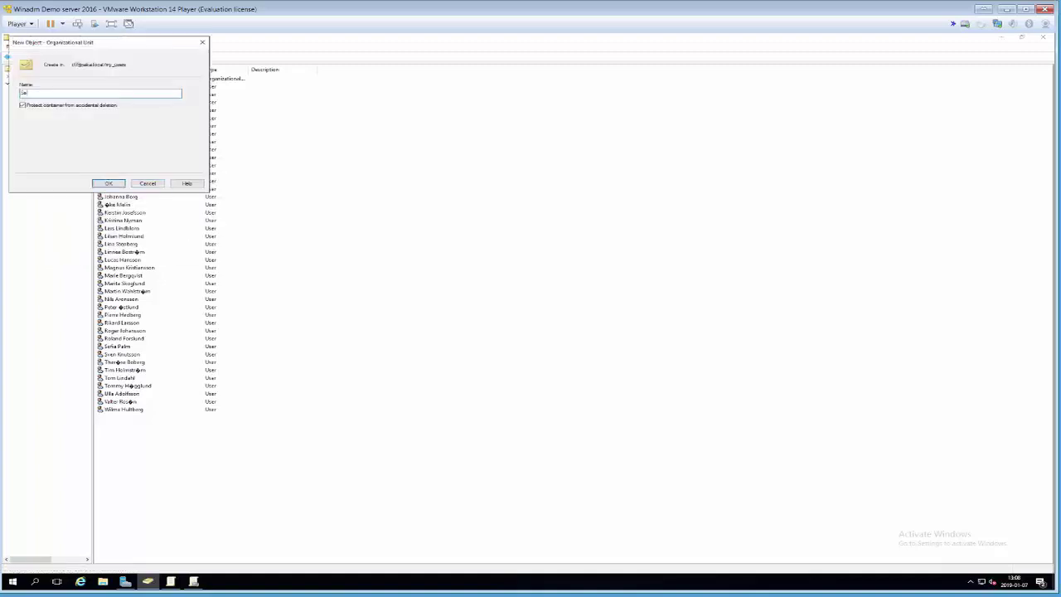
{"action": "type", "text": "es"}
{"action": "left_click", "coordinate": [108, 183]}
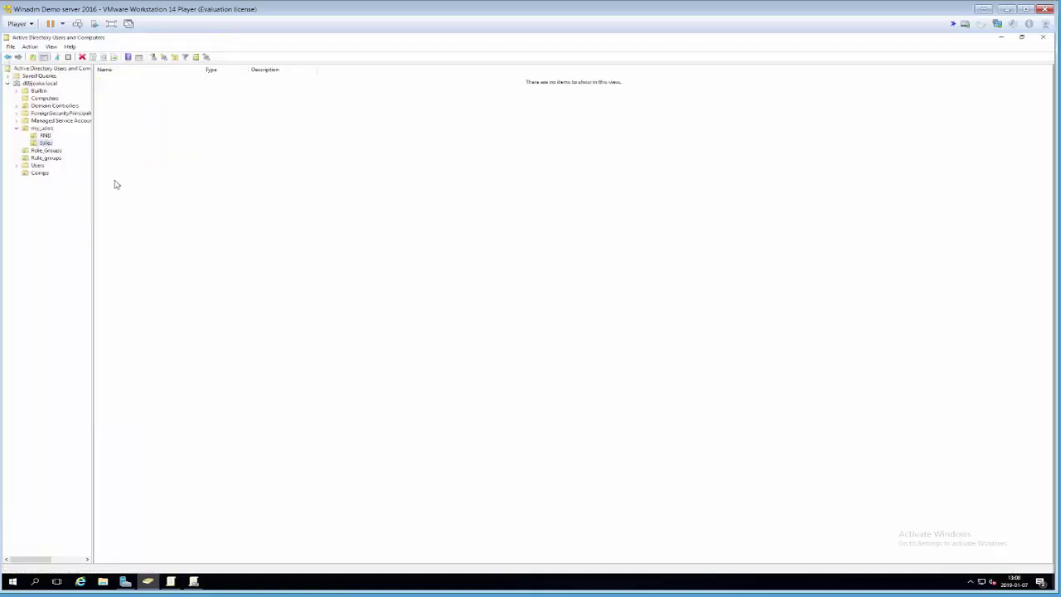
{"action": "left_click", "coordinate": [1000, 38]}
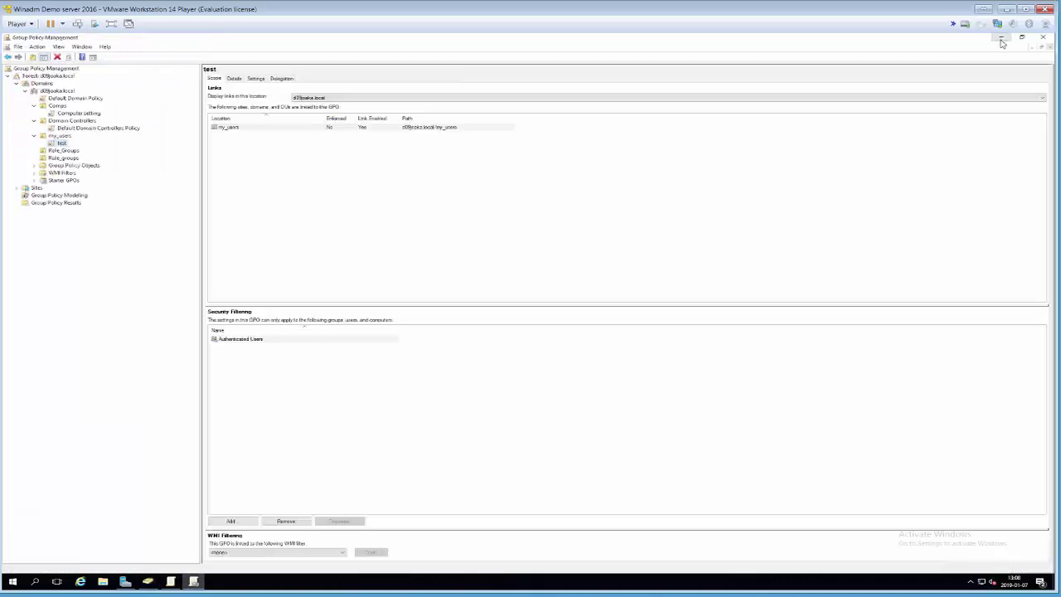
Refresh the tree and create a GPO named RND linked to the RND OU.
{"action": "left_click", "coordinate": [68, 57]}
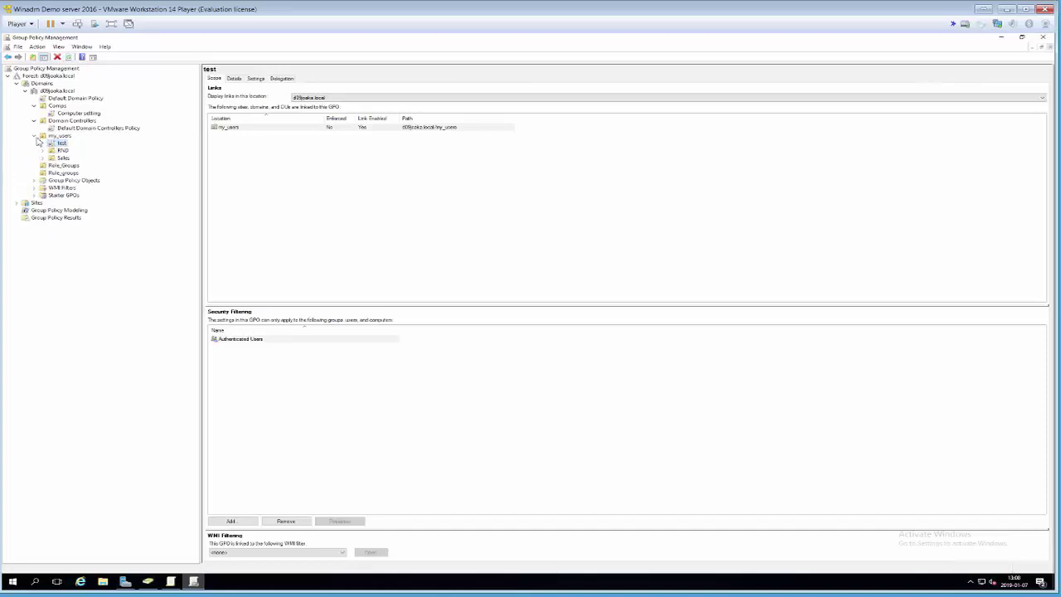
{"action": "left_click", "coordinate": [63, 151]}
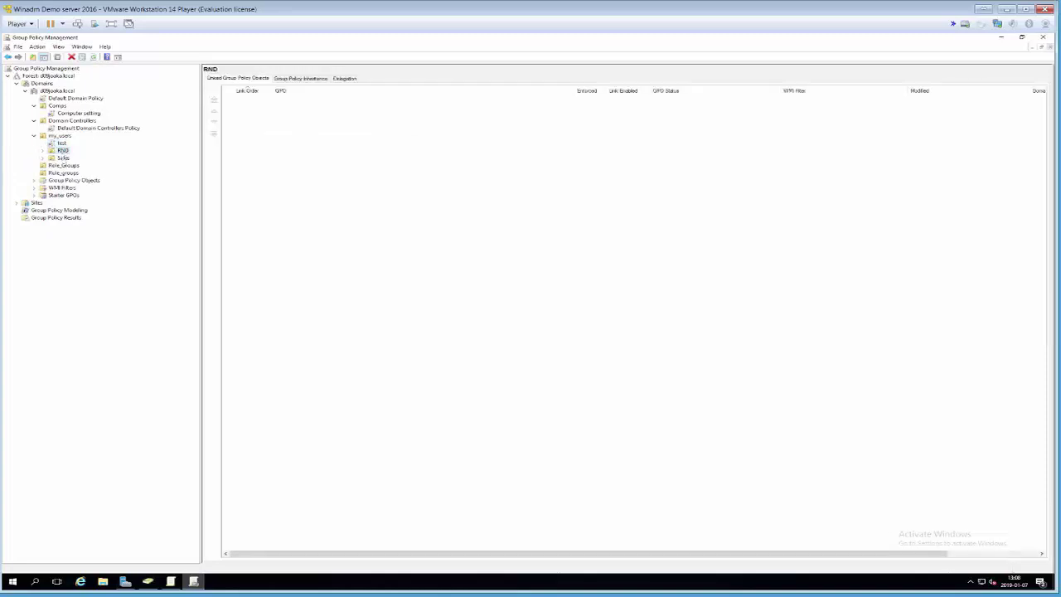
{"action": "right_click", "coordinate": [63, 152]}
{"action": "left_click", "coordinate": [138, 159]}
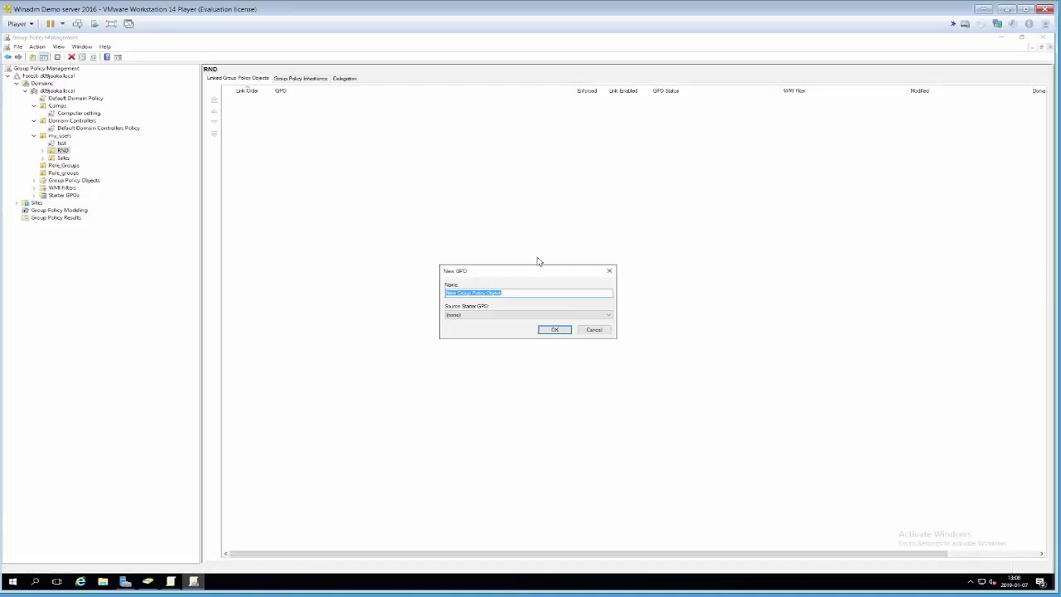
{"action": "type", "text": "RND"}
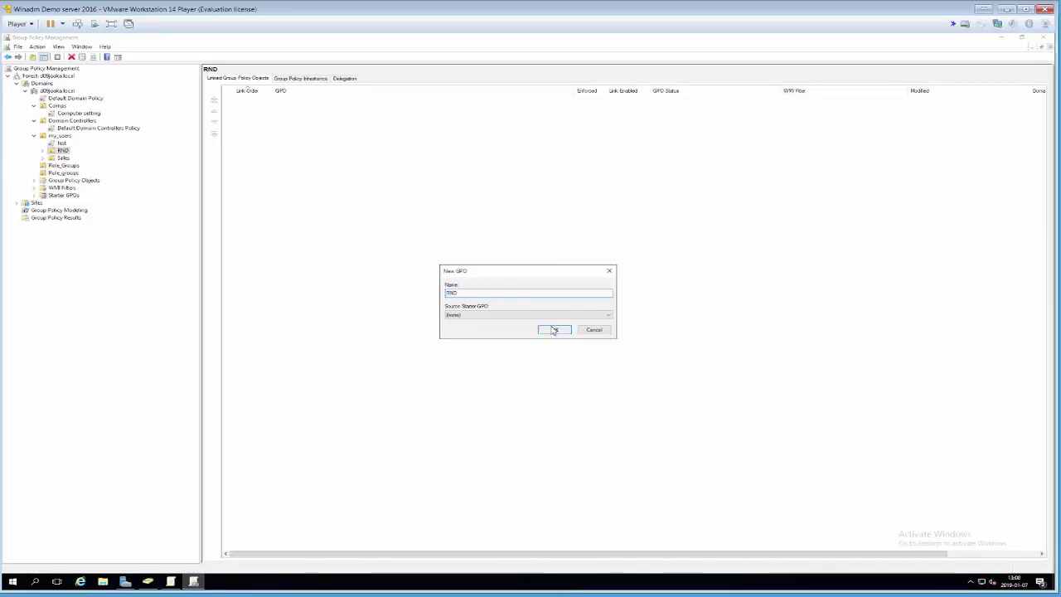
{"action": "left_click", "coordinate": [551, 329]}
Check the RND GPO's scope and the Sales OU's linked GPOs.
{"action": "left_click", "coordinate": [43, 150]}
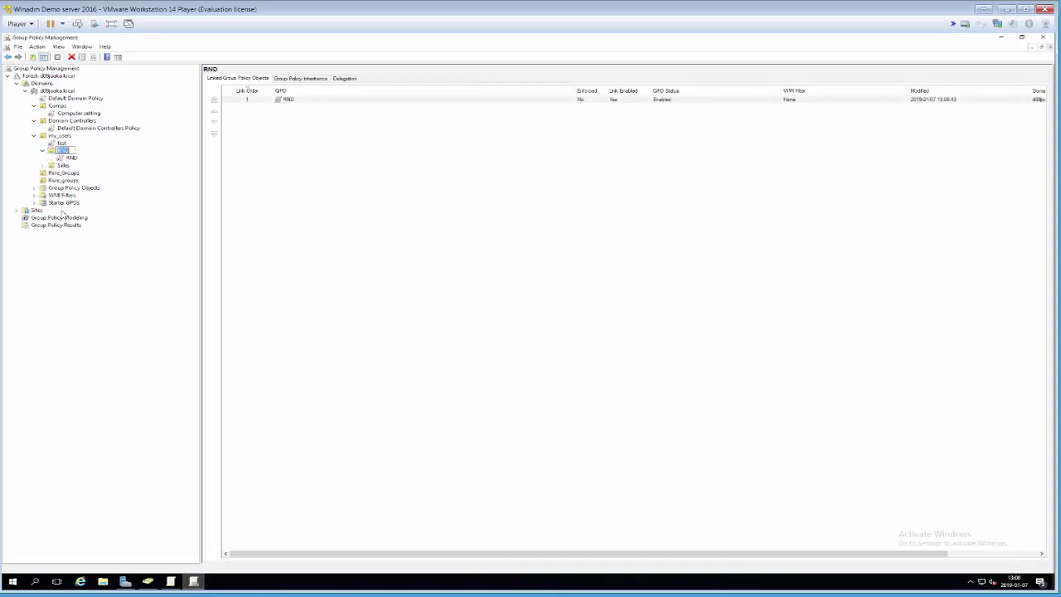
{"action": "key", "text": "Escape"}
{"action": "left_click", "coordinate": [71, 158]}
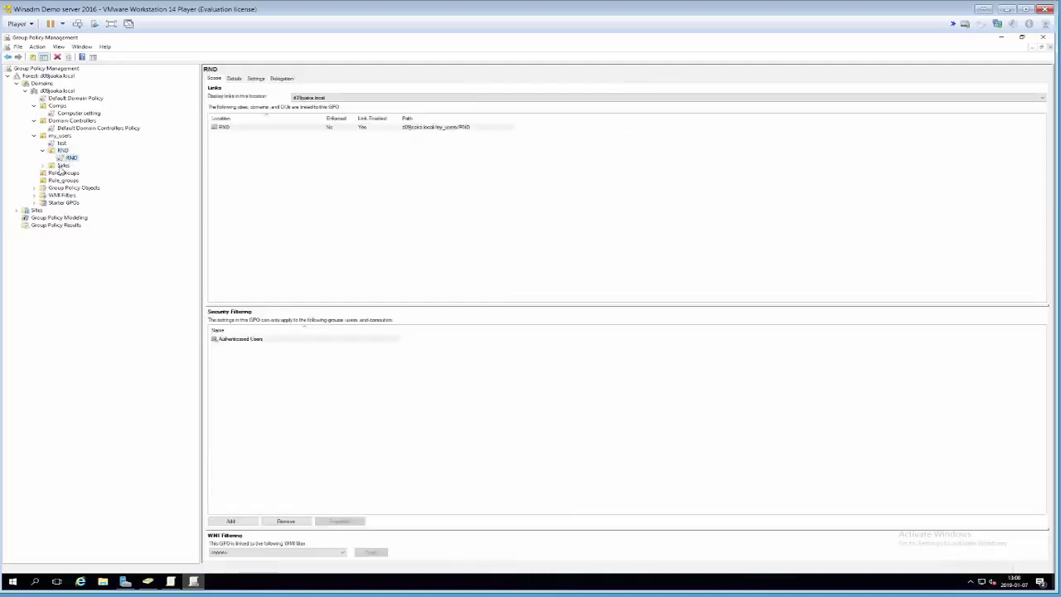
{"action": "left_click", "coordinate": [62, 166]}
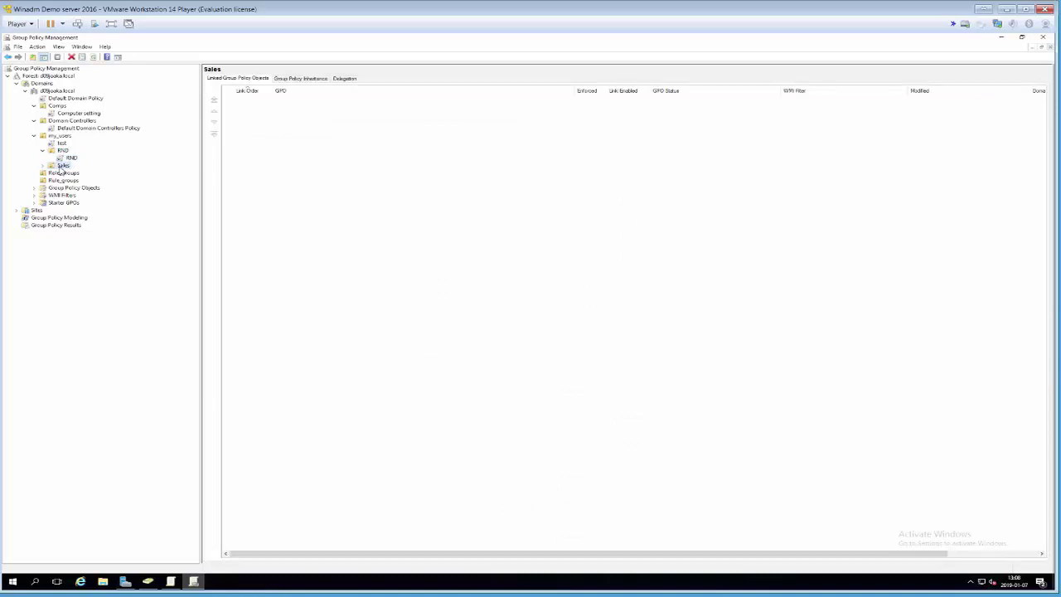
{"action": "left_click", "coordinate": [43, 150]}
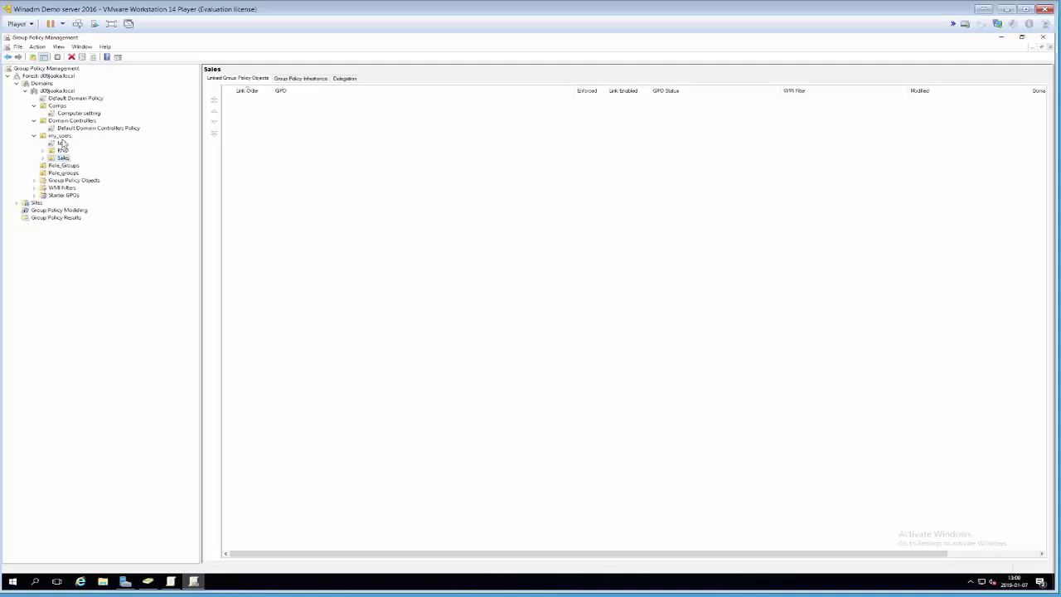
Show the test GPO's scope and select Authenticated Users in its security filtering.
{"action": "left_click", "coordinate": [59, 136]}
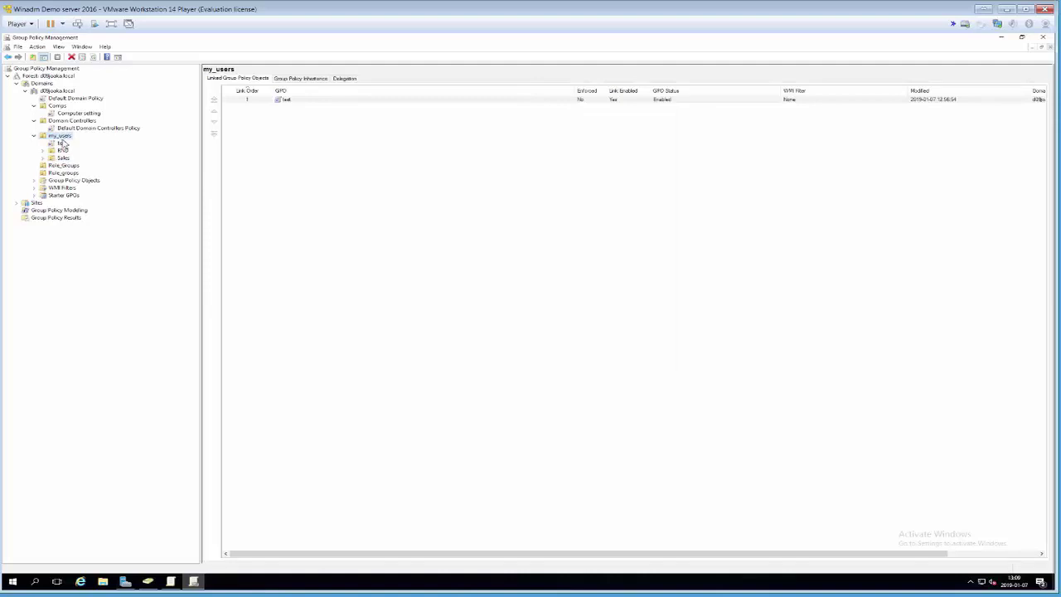
{"action": "left_click", "coordinate": [62, 143]}
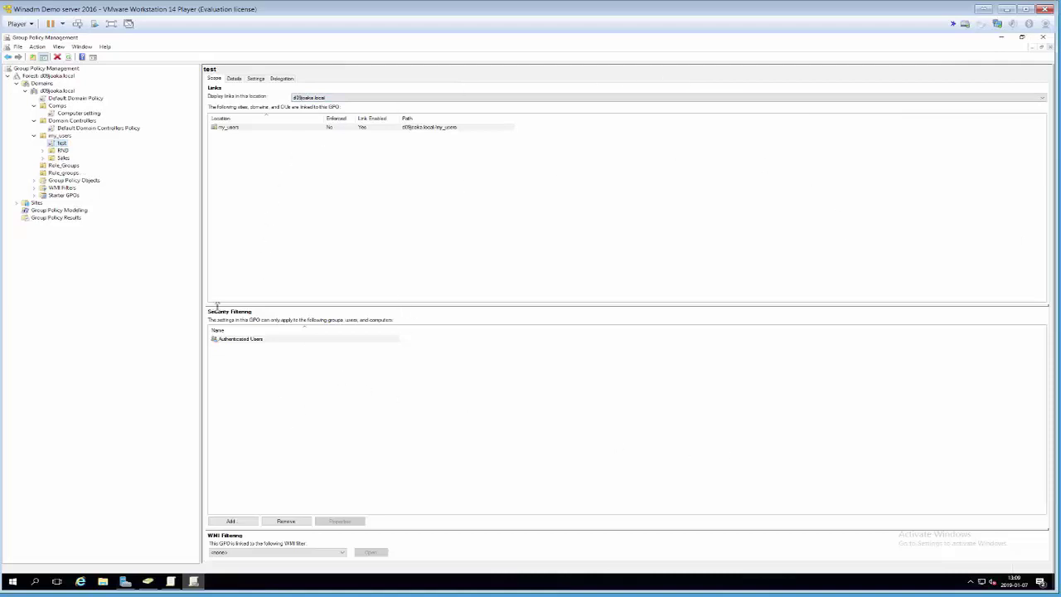
{"action": "left_click", "coordinate": [295, 315]}
{"action": "left_click", "coordinate": [264, 340]}
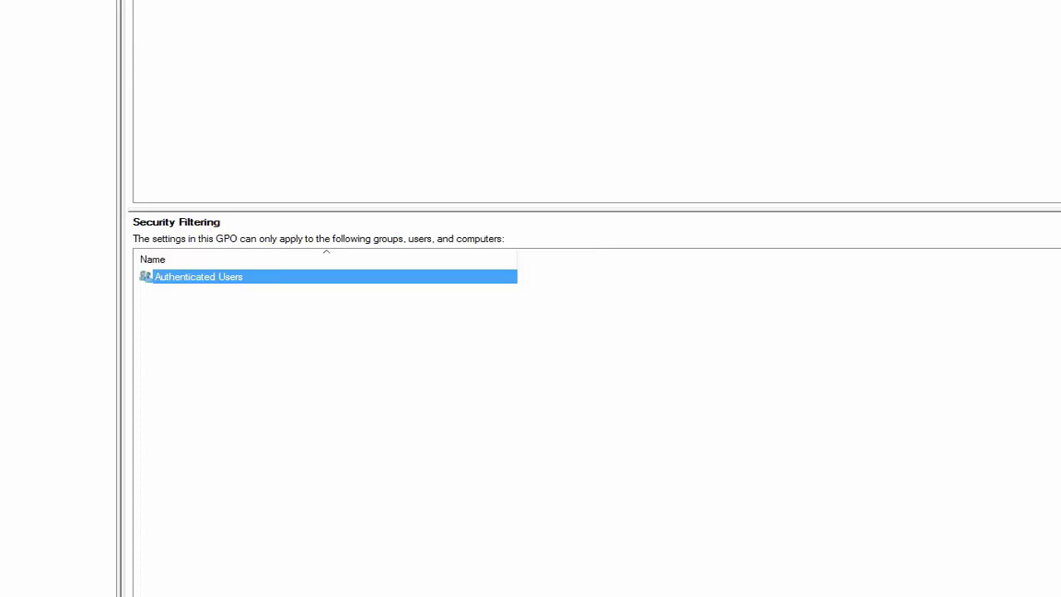
Replace Authenticated Users with the IT group in the test GPO's security filtering.
{"action": "left_click", "coordinate": [286, 521]}
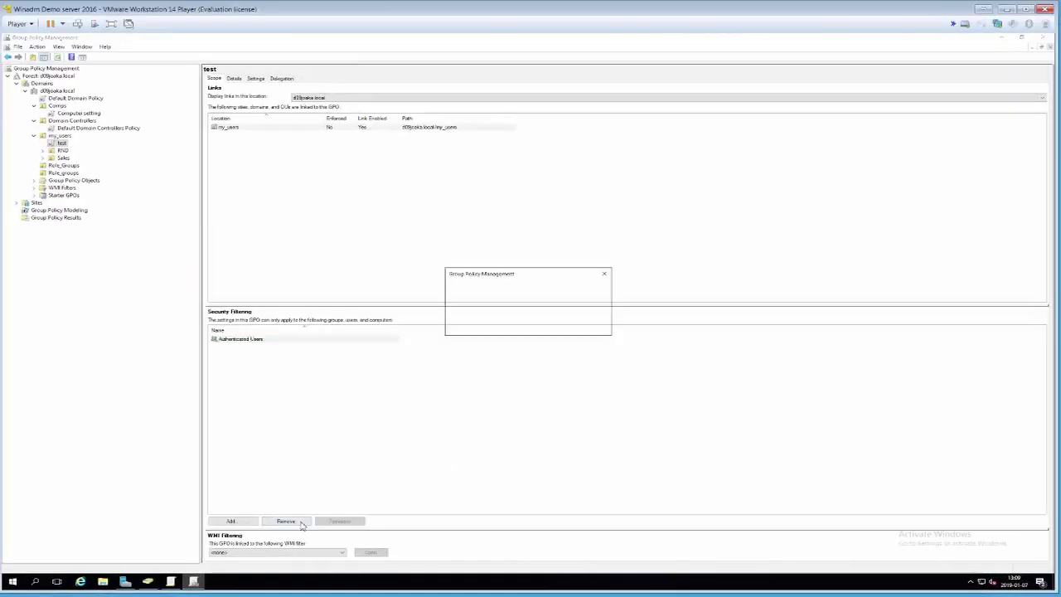
{"action": "left_click", "coordinate": [543, 324]}
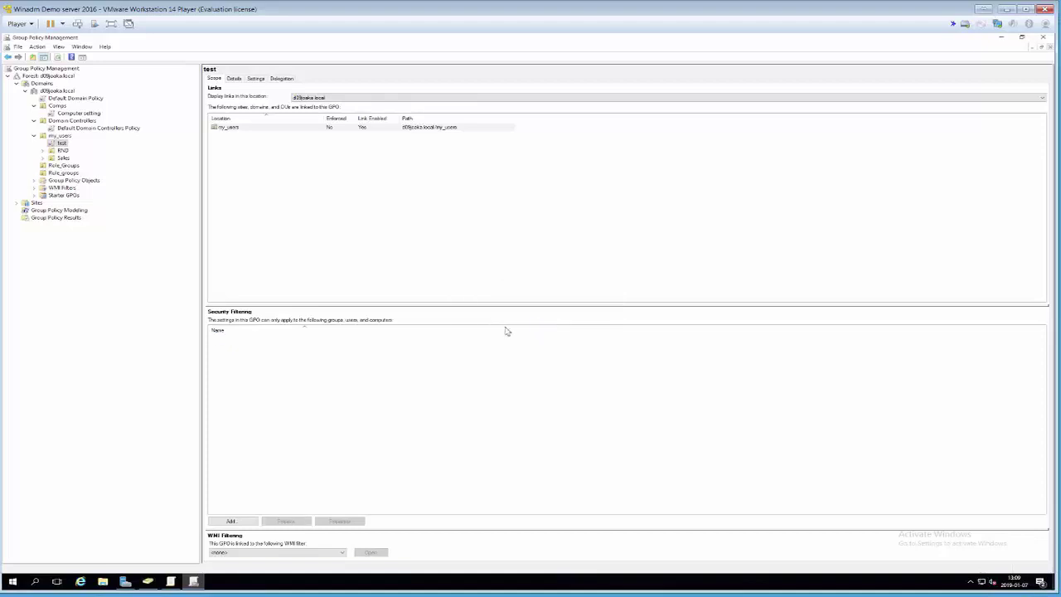
{"action": "left_click", "coordinate": [231, 521]}
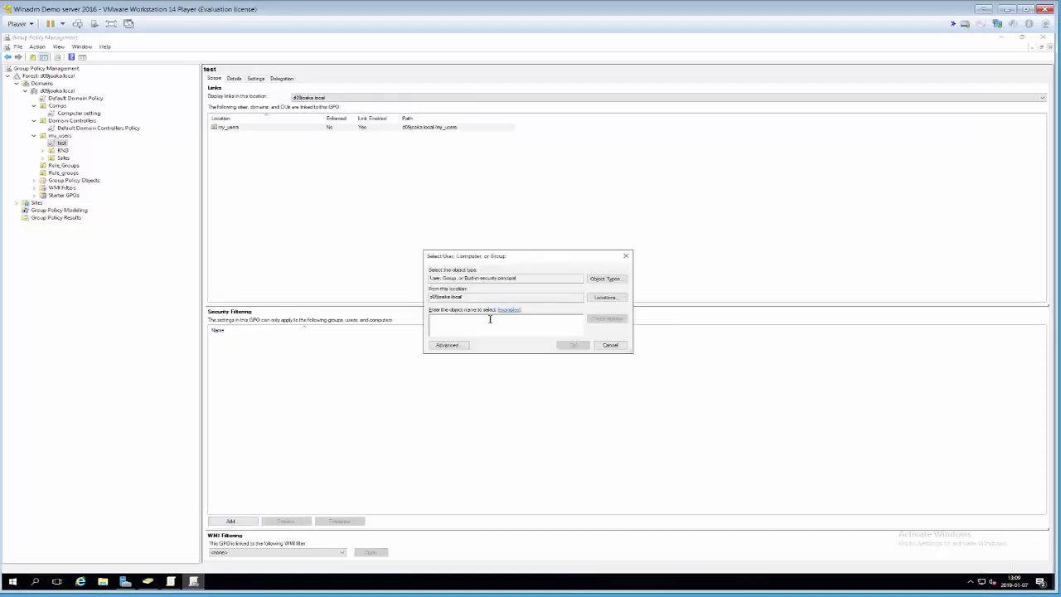
{"action": "type", "text": "IT"}
{"action": "key", "text": "Return"}
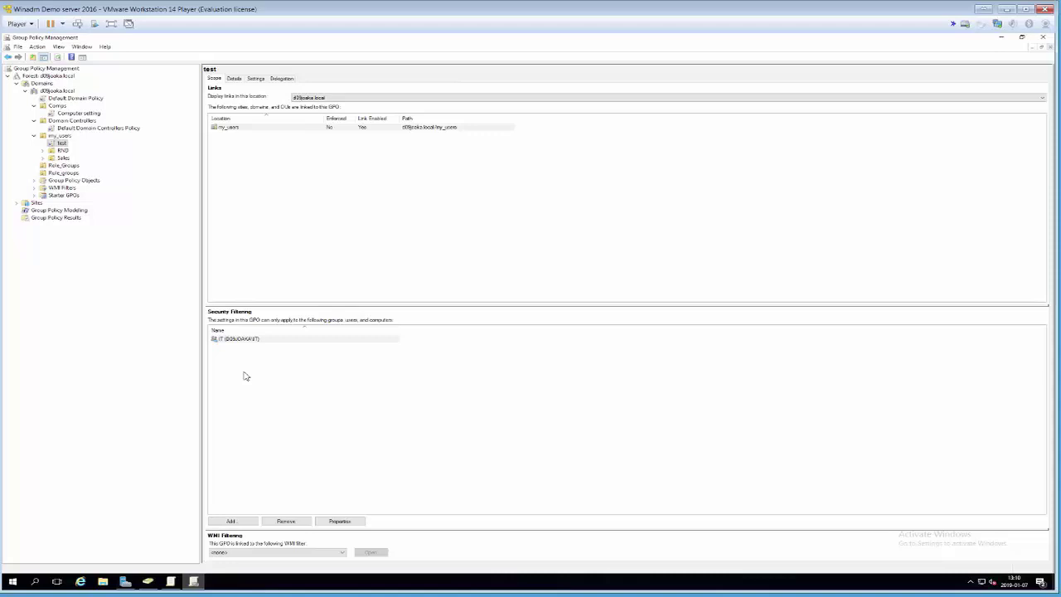
Rename the test GPO link under my_users to NoBin_IT.
{"action": "right_click", "coordinate": [60, 146]}
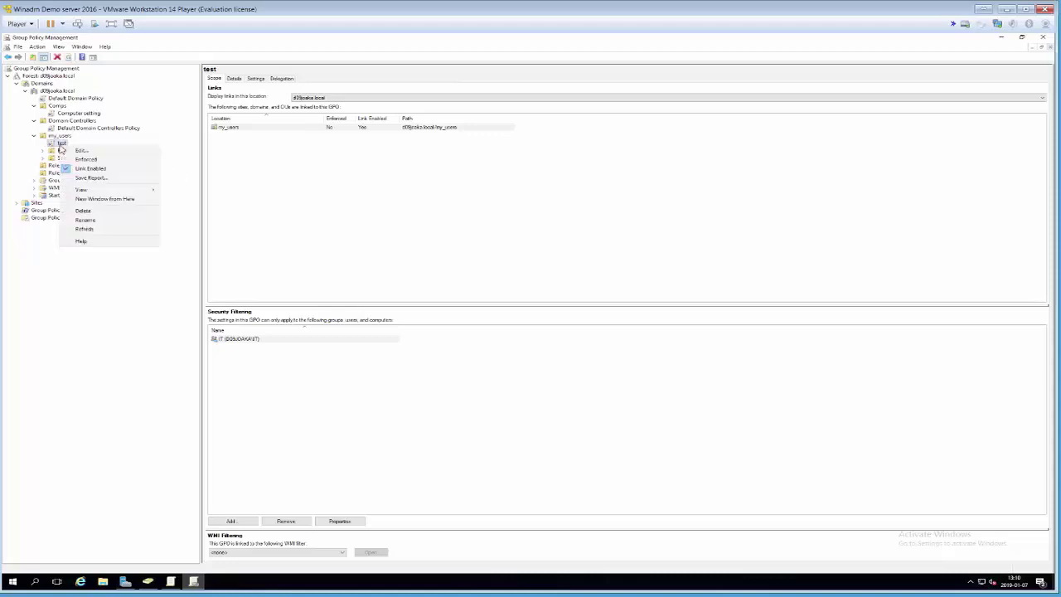
{"action": "left_click", "coordinate": [91, 220]}
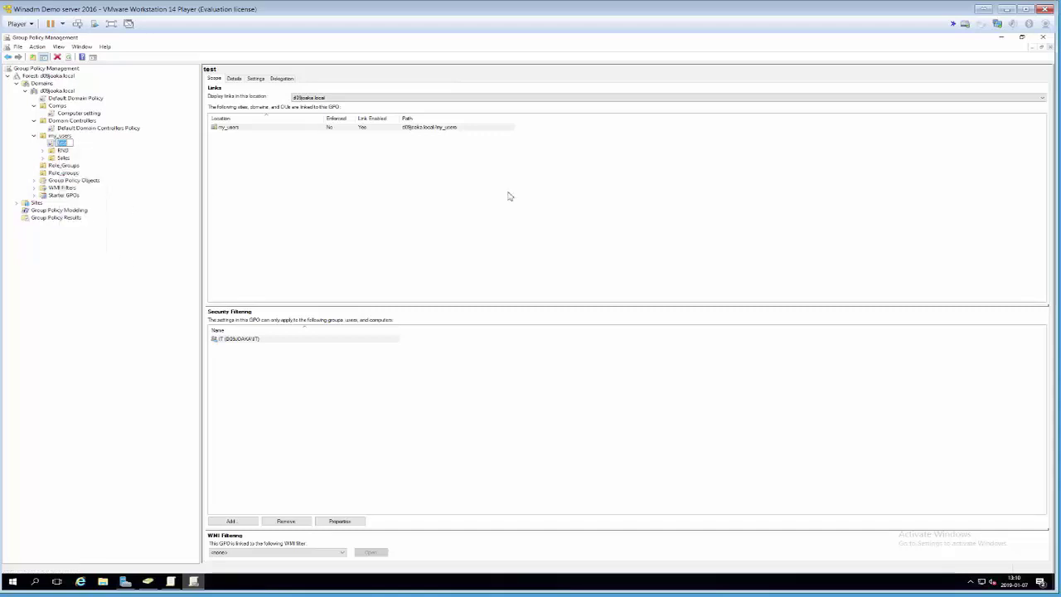
{"action": "type", "text": "HR"}
{"action": "type", "text": "bile"}
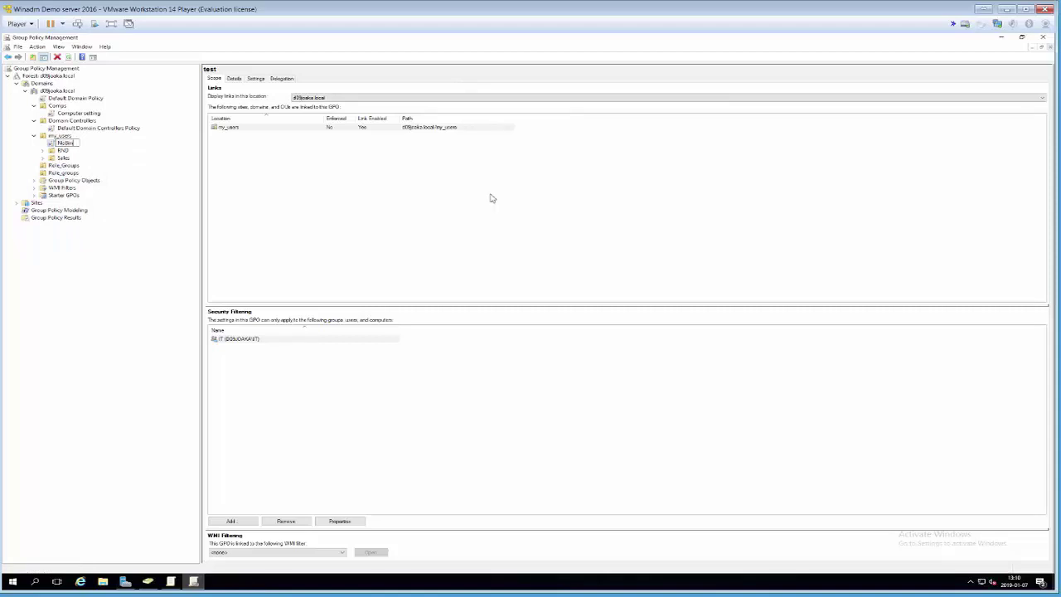
{"action": "type", "text": "_IT"}
{"action": "key", "text": "Return"}
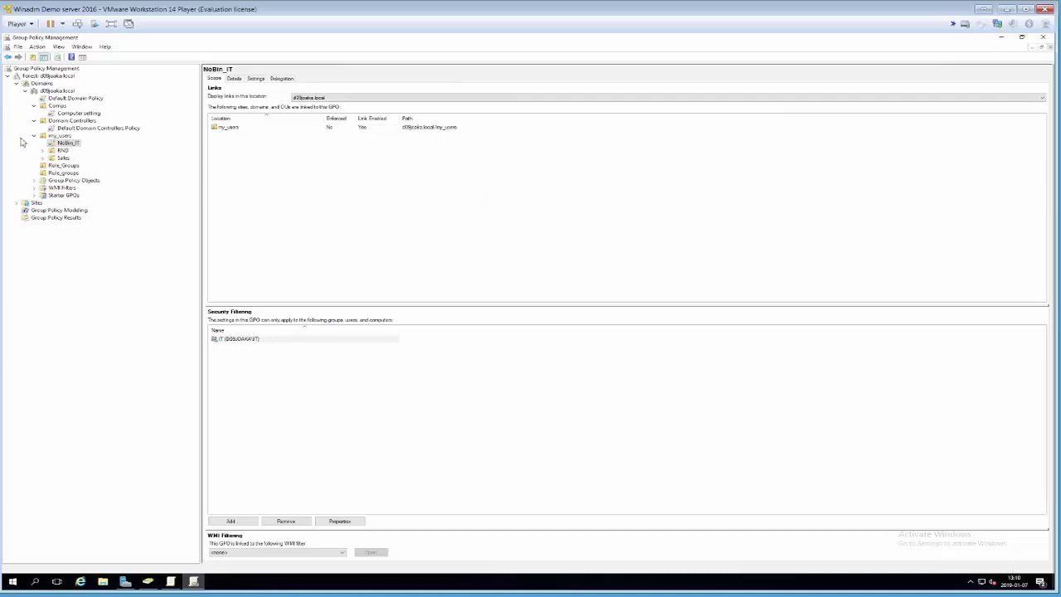
{"action": "right_click", "coordinate": [73, 146]}
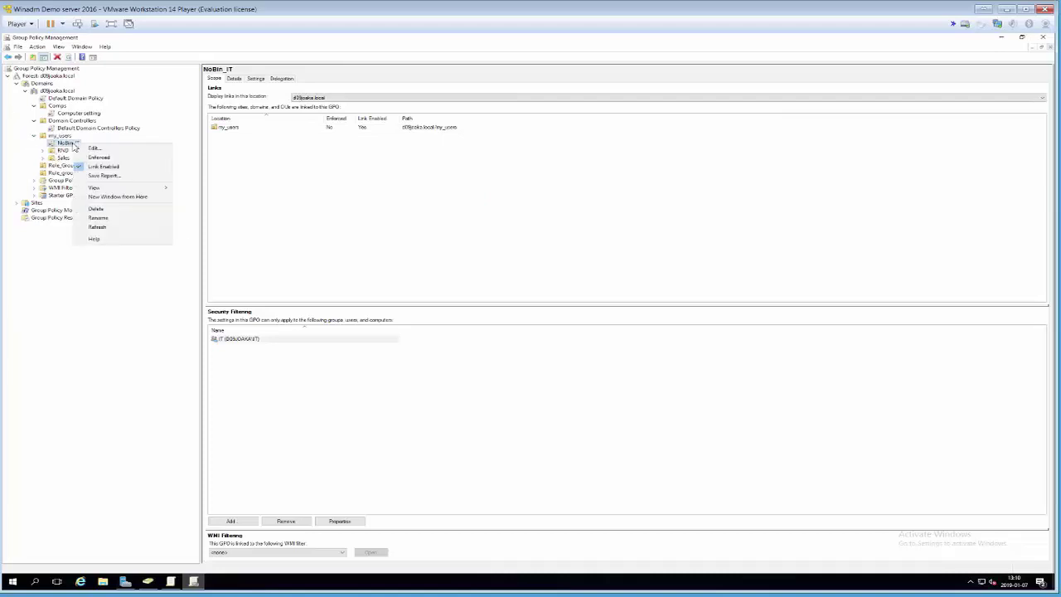
Edit NoBin_IT in a maximized editor, widen the tree, and expand the User Configuration branches.
{"action": "left_click", "coordinate": [104, 151]}
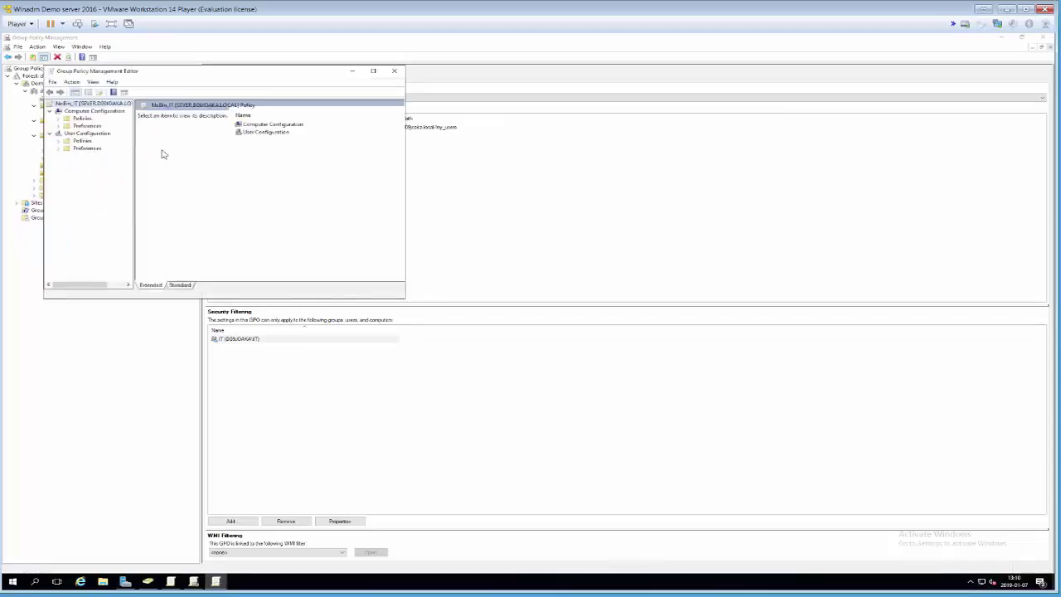
{"action": "left_click", "coordinate": [373, 70]}
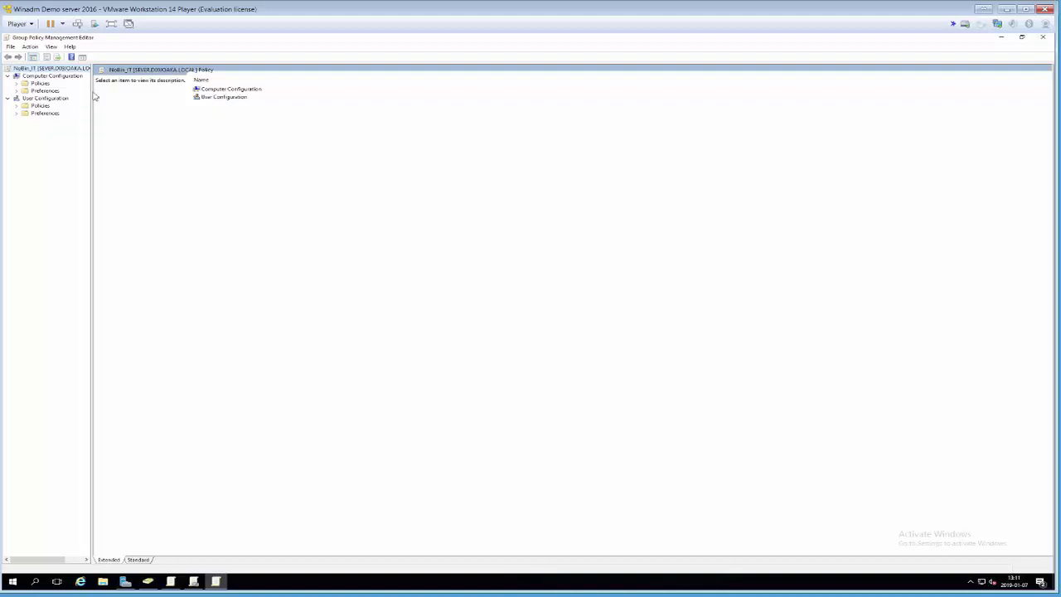
{"action": "left_click_drag", "start_coordinate": [91, 98], "coordinate": [315, 98]}
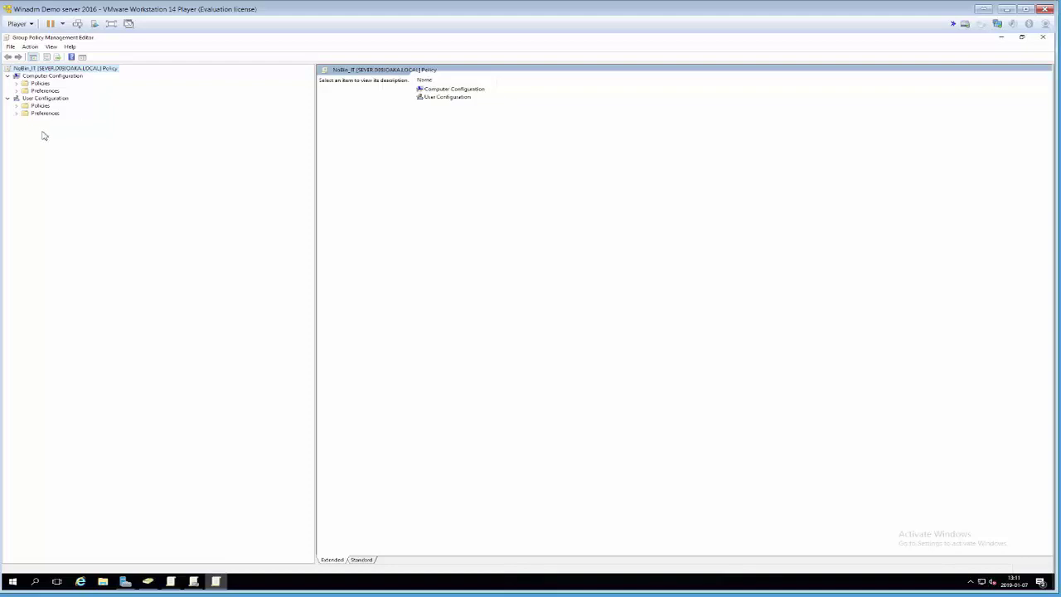
{"action": "left_click", "coordinate": [16, 105]}
{"action": "left_click", "coordinate": [17, 136]}
{"action": "left_click", "coordinate": [25, 143]}
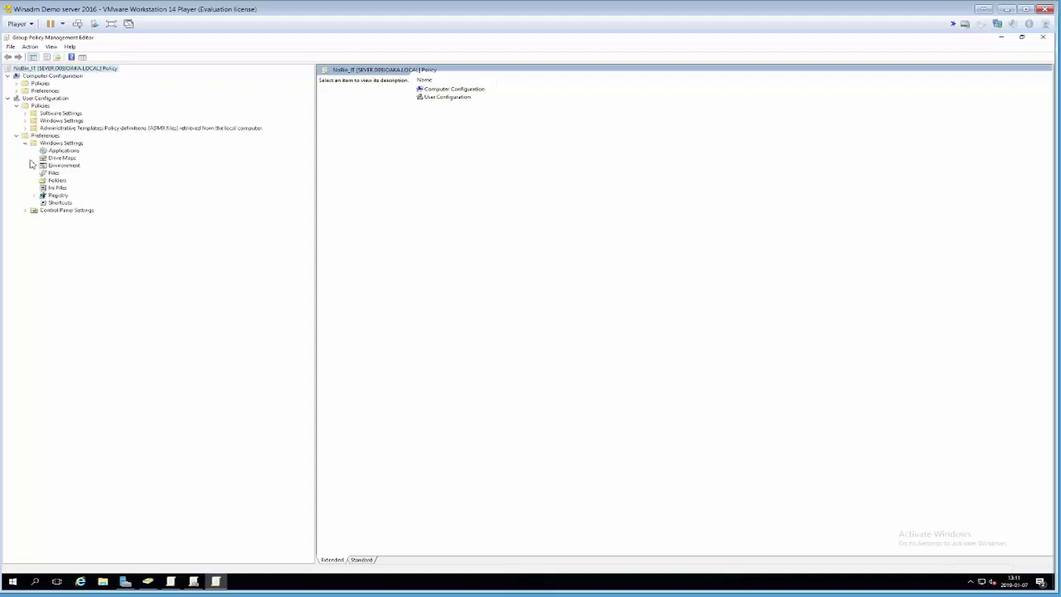
{"action": "left_click", "coordinate": [28, 211]}
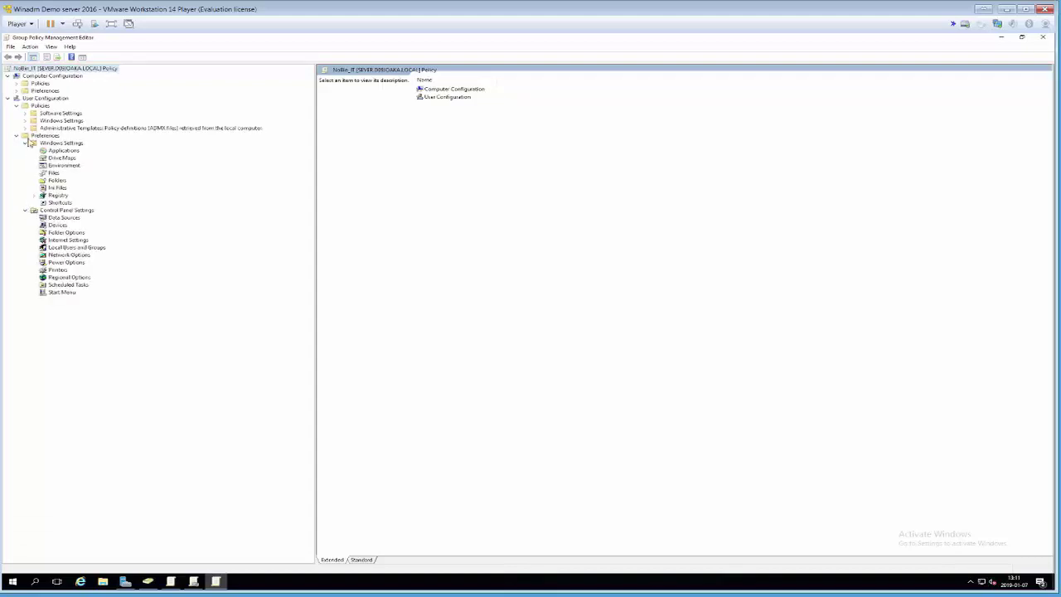
Expand user Administrative Templates (Control Panel, Network, System) and show the Personalization settings.
{"action": "left_click", "coordinate": [25, 112]}
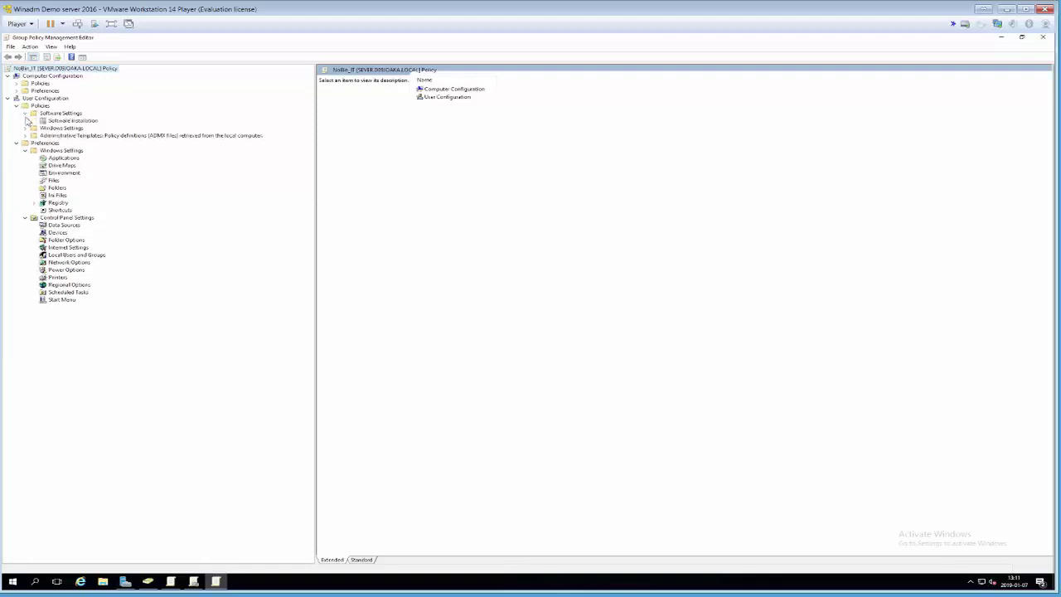
{"action": "left_click", "coordinate": [25, 128]}
{"action": "left_click", "coordinate": [34, 150]}
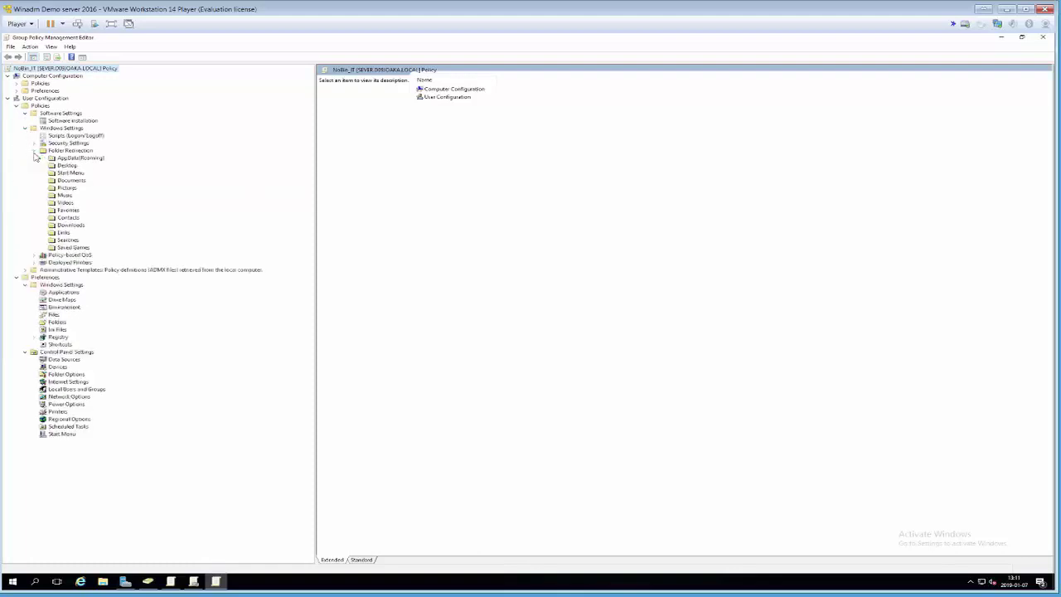
{"action": "left_click", "coordinate": [25, 269]}
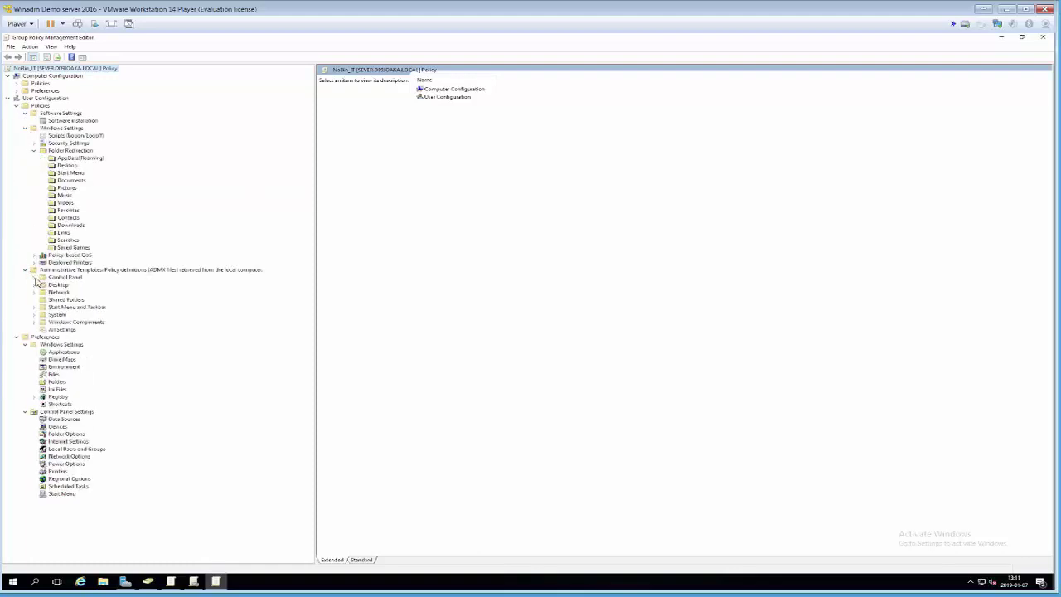
{"action": "left_click", "coordinate": [34, 277]}
{"action": "left_click", "coordinate": [34, 337]}
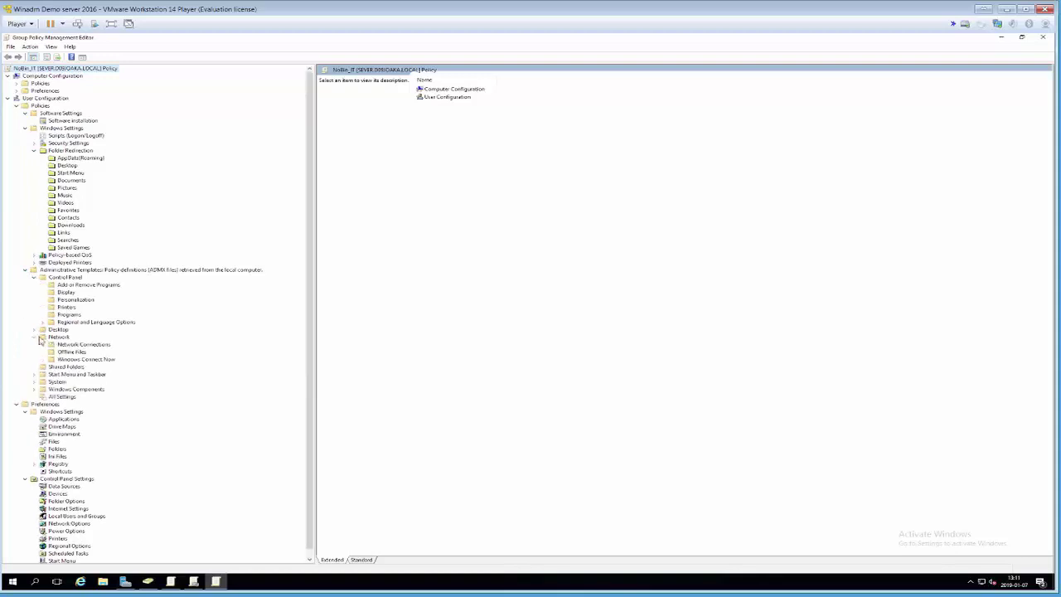
{"action": "left_click", "coordinate": [34, 381]}
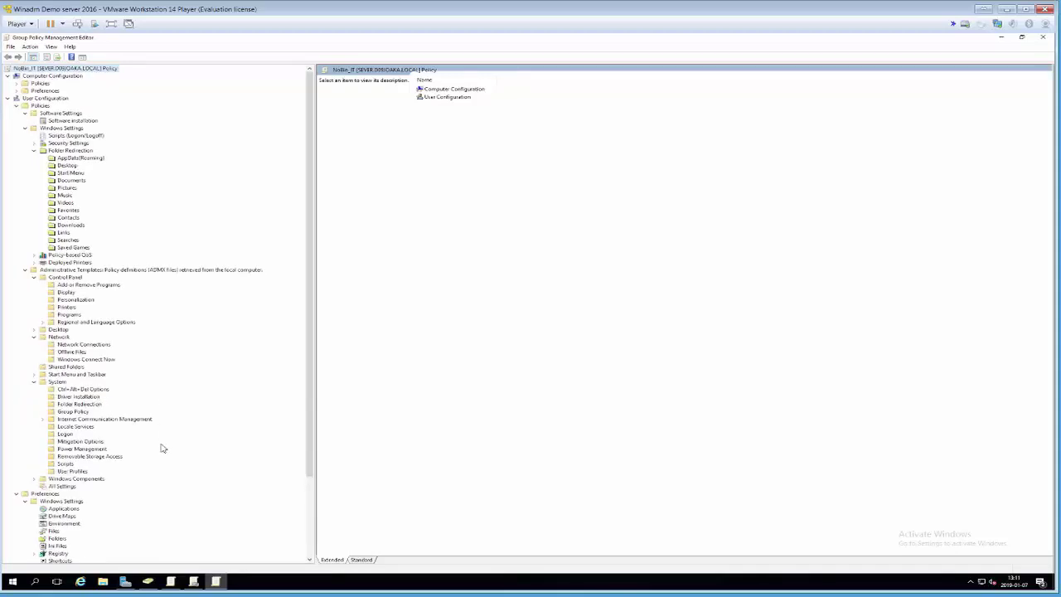
{"action": "left_click", "coordinate": [83, 300]}
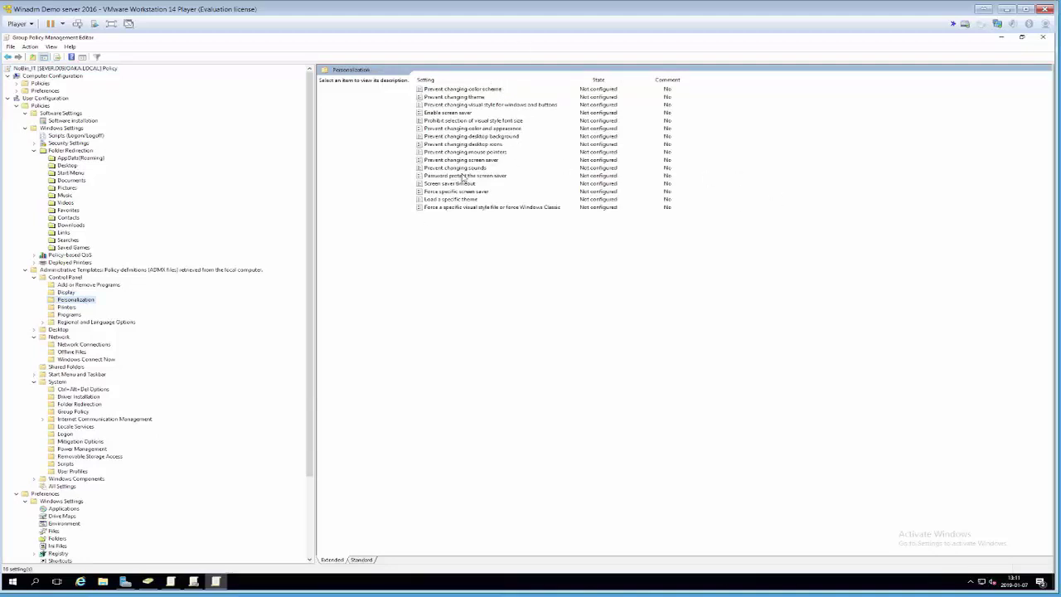
Look at the Prevent changing desktop icons setting and close it unchanged.
{"action": "double_click", "coordinate": [460, 145]}
{"action": "left_click_drag", "start_coordinate": [106, 64], "coordinate": [514, 122]}
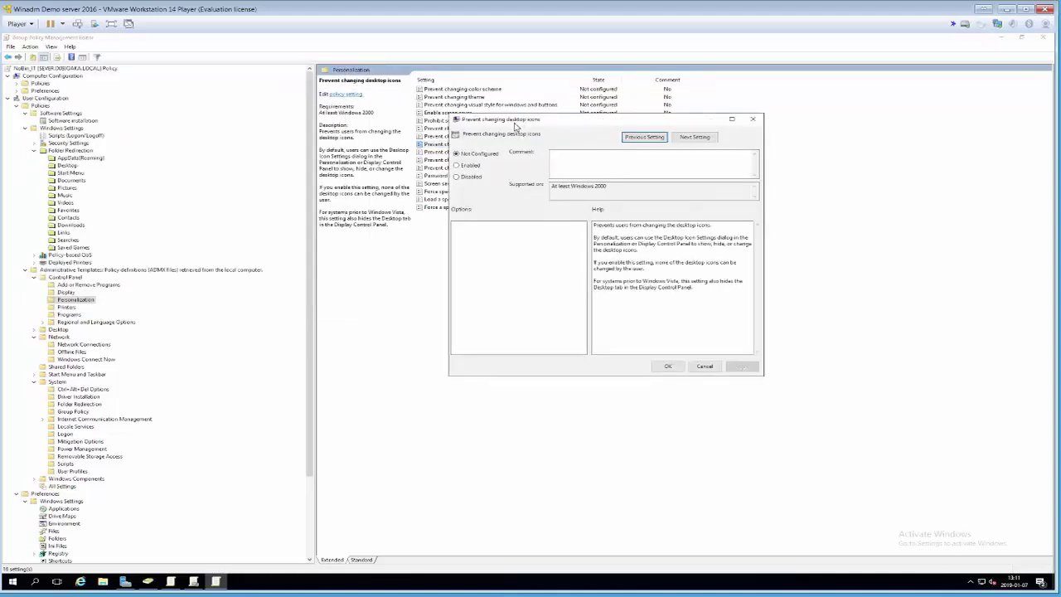
{"action": "left_click", "coordinate": [753, 119]}
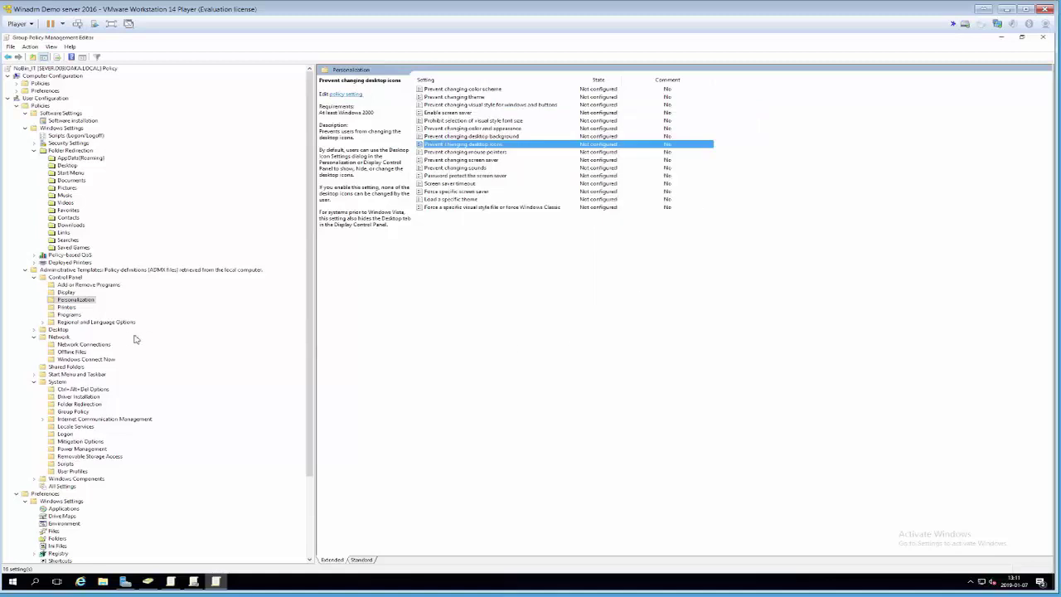
Collapse the template categories and navigate to the user Administrative Templates Desktop settings.
{"action": "left_click", "coordinate": [34, 277]}
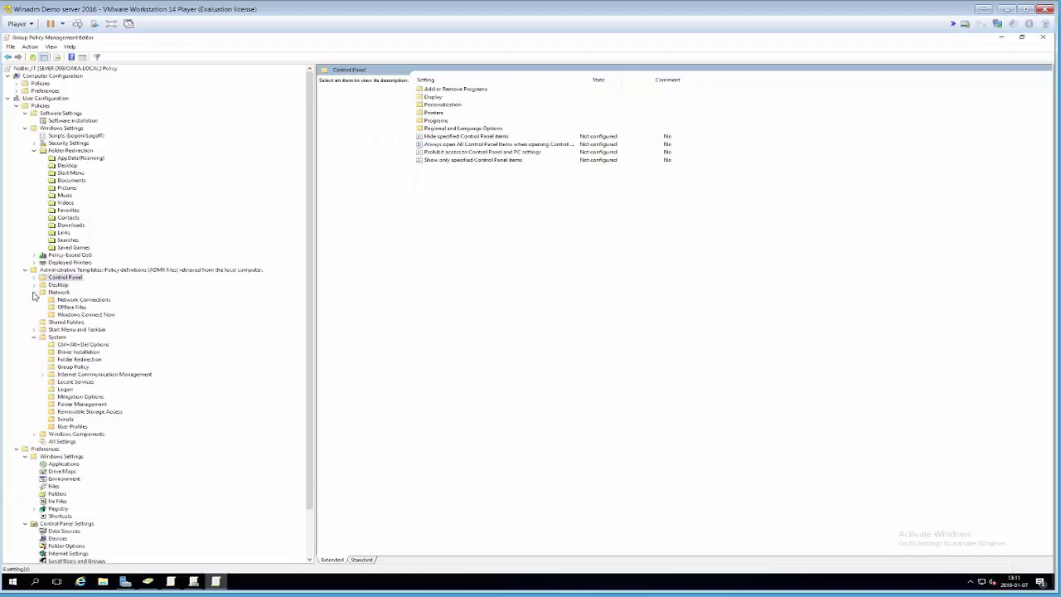
{"action": "left_click", "coordinate": [34, 292]}
{"action": "left_click", "coordinate": [34, 315]}
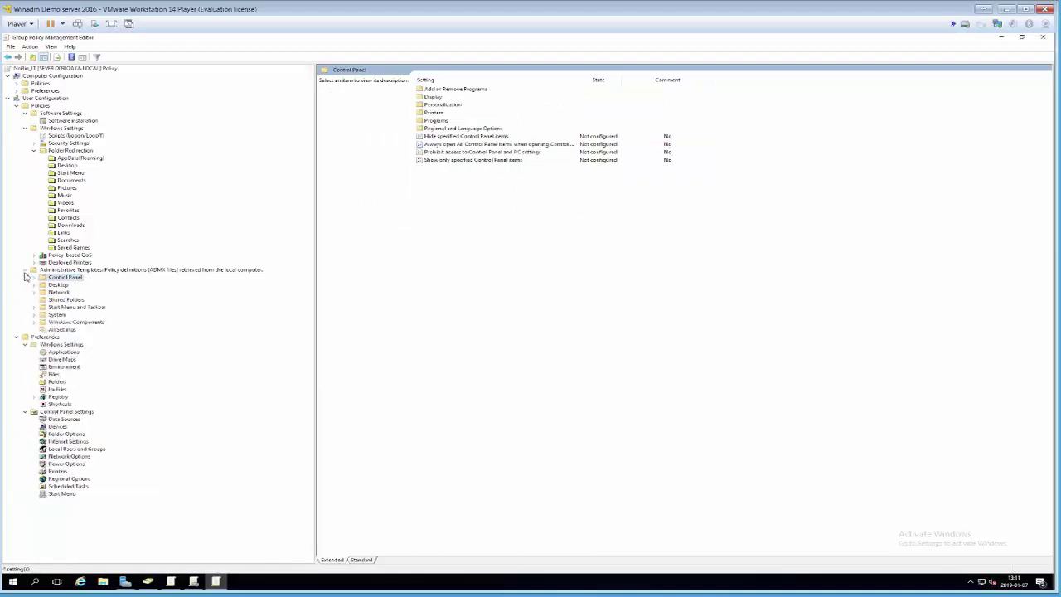
{"action": "left_click", "coordinate": [26, 272]}
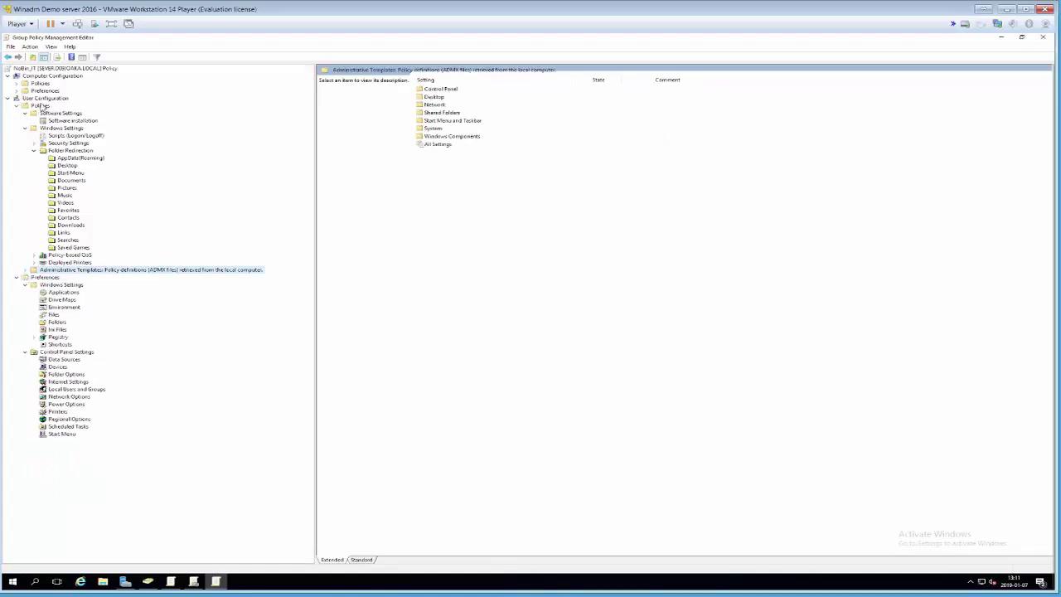
{"action": "left_click", "coordinate": [16, 106]}
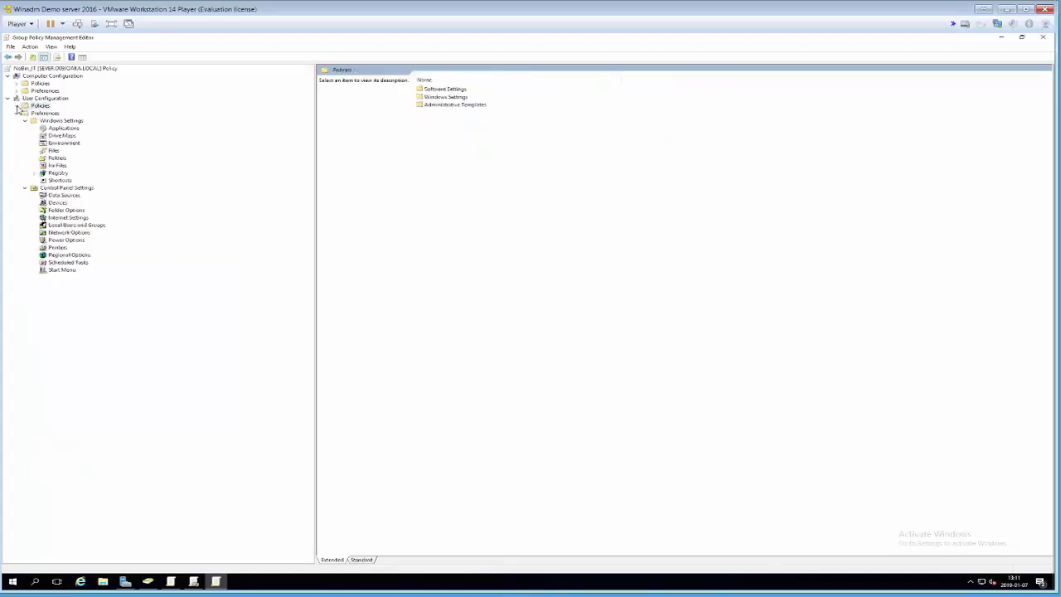
{"action": "left_click", "coordinate": [16, 107]}
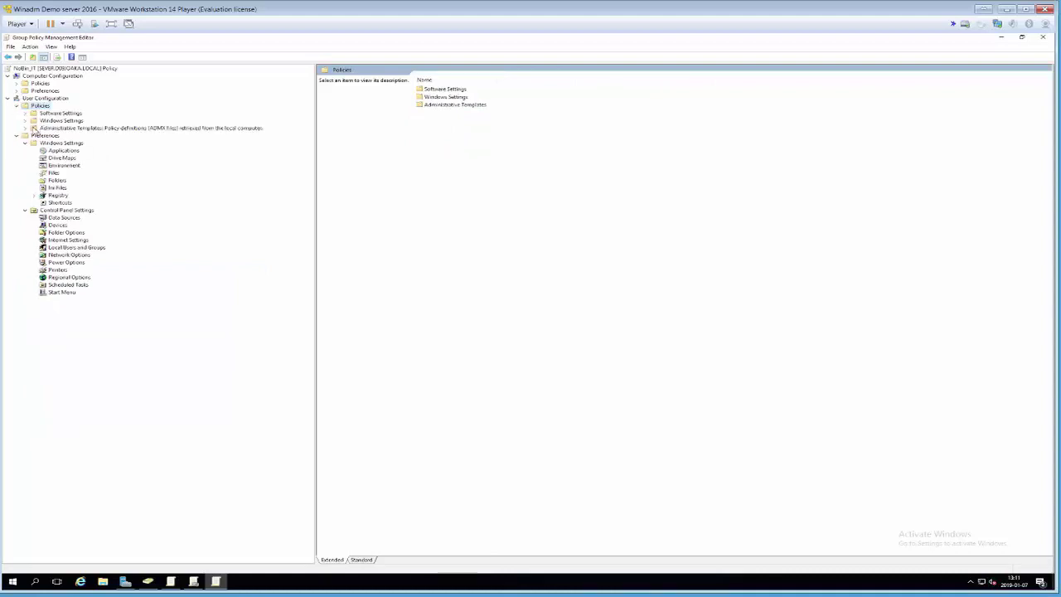
{"action": "left_click", "coordinate": [25, 128]}
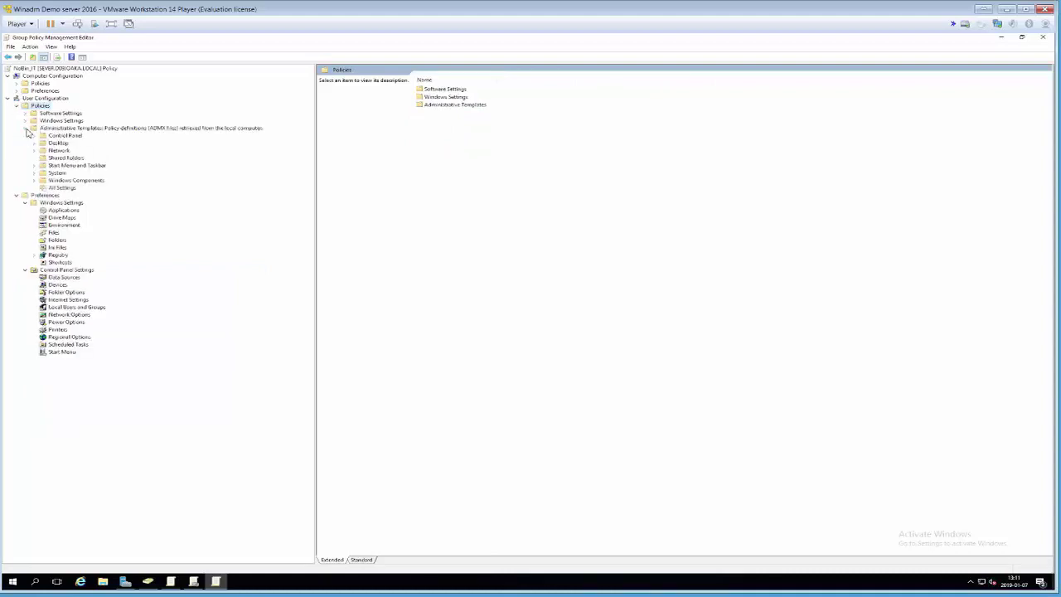
{"action": "left_click", "coordinate": [87, 128]}
{"action": "left_click", "coordinate": [33, 144]}
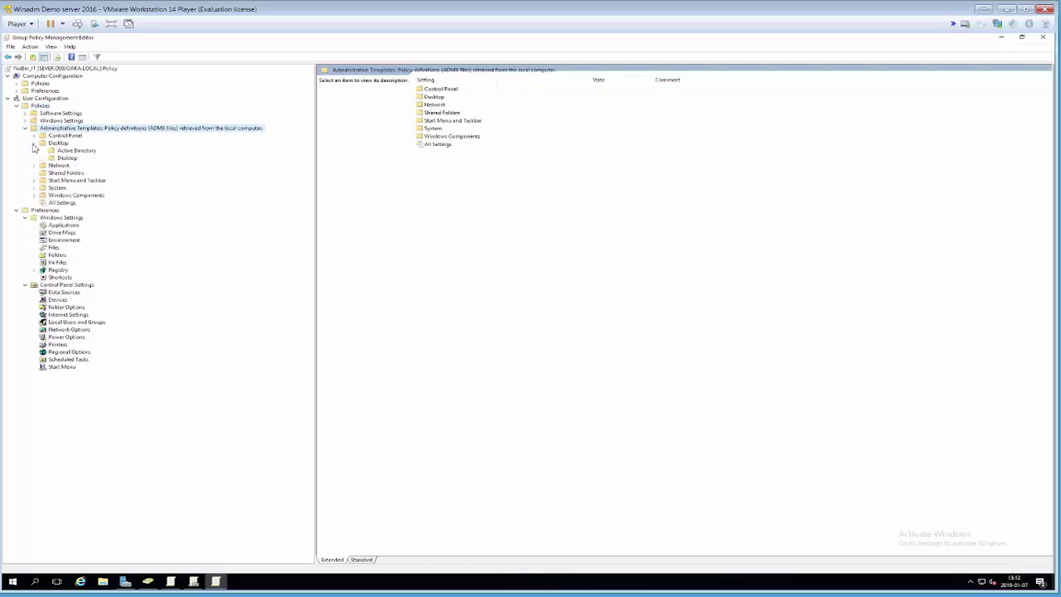
{"action": "left_click", "coordinate": [58, 144]}
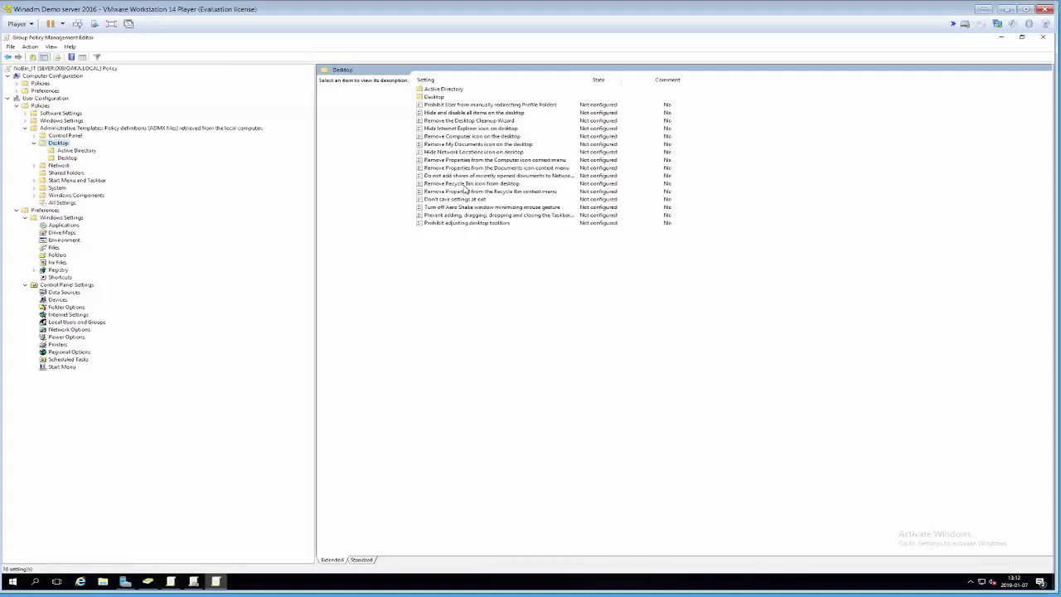
Set Remove Recycle Bin icon from desktop to Enabled, apply it, and close the editor.
{"action": "double_click", "coordinate": [465, 184]}
{"action": "left_click", "coordinate": [50, 118]}
{"action": "left_click_drag", "start_coordinate": [166, 73], "coordinate": [709, 81]}
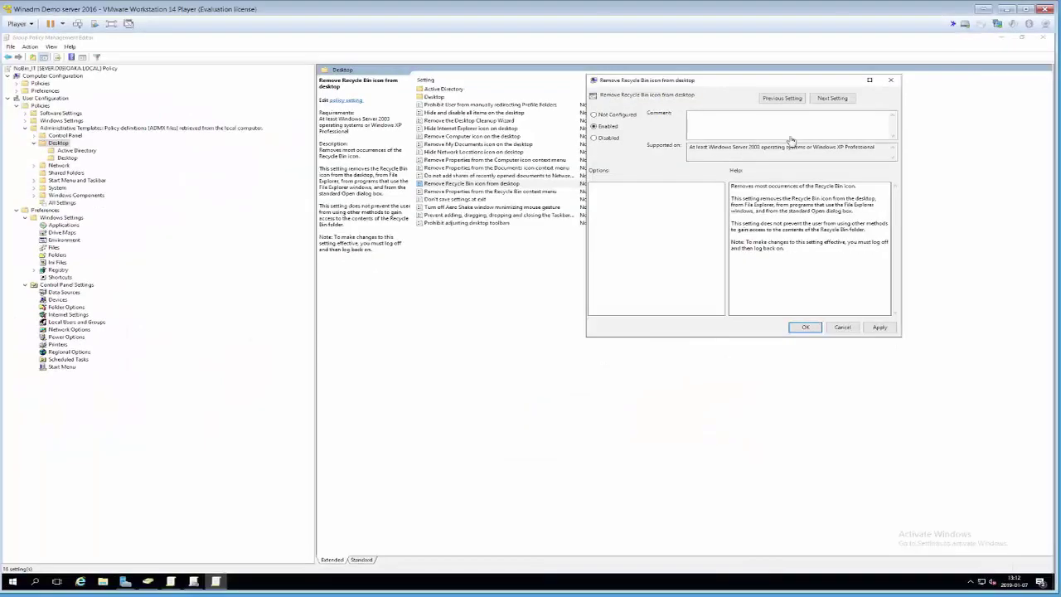
{"action": "left_click", "coordinate": [879, 327]}
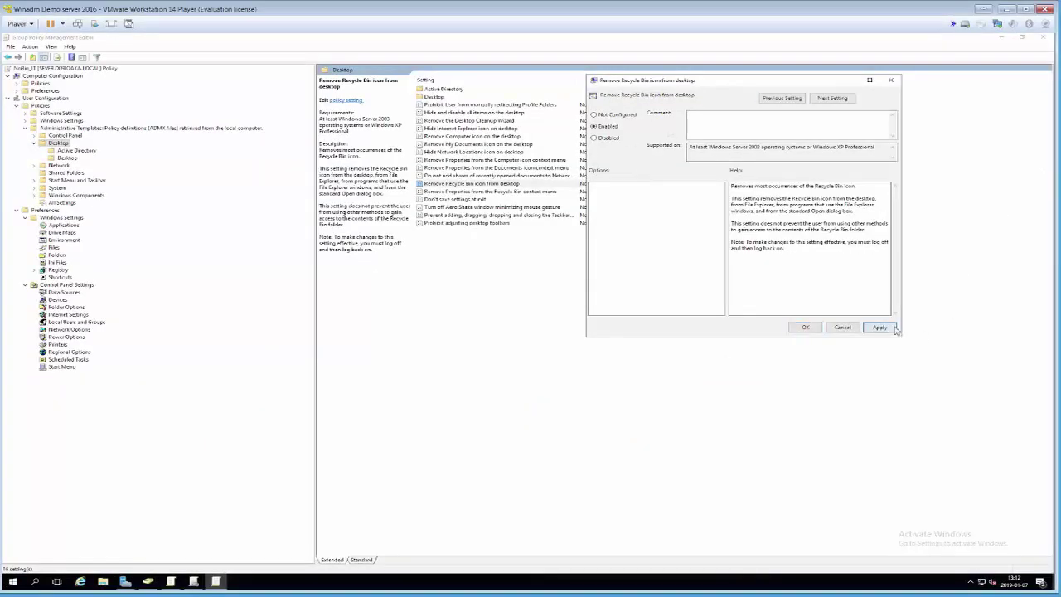
{"action": "left_click", "coordinate": [805, 328]}
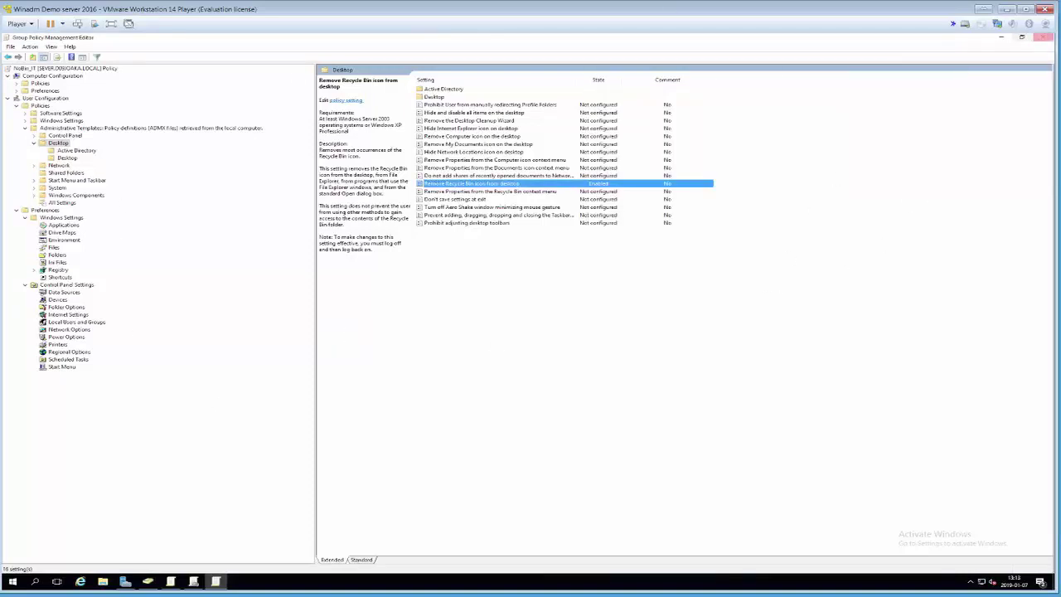
{"action": "left_click", "coordinate": [1042, 38]}
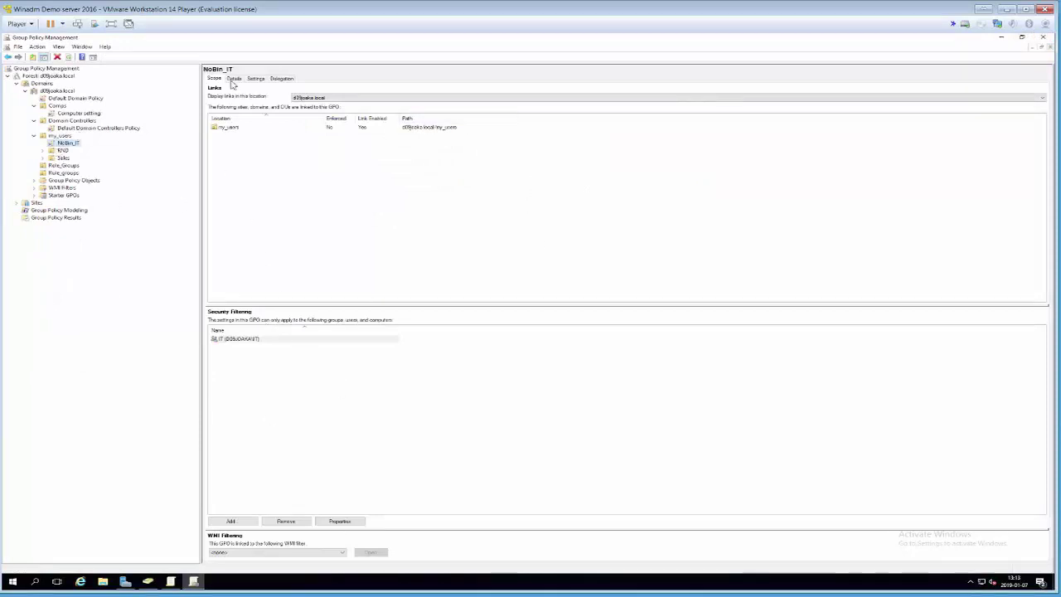
Show the NoBin_IT GPO's settings report, with Recycle Bin removal listed as Enabled.
{"action": "left_click", "coordinate": [75, 146]}
{"action": "left_click", "coordinate": [254, 79]}
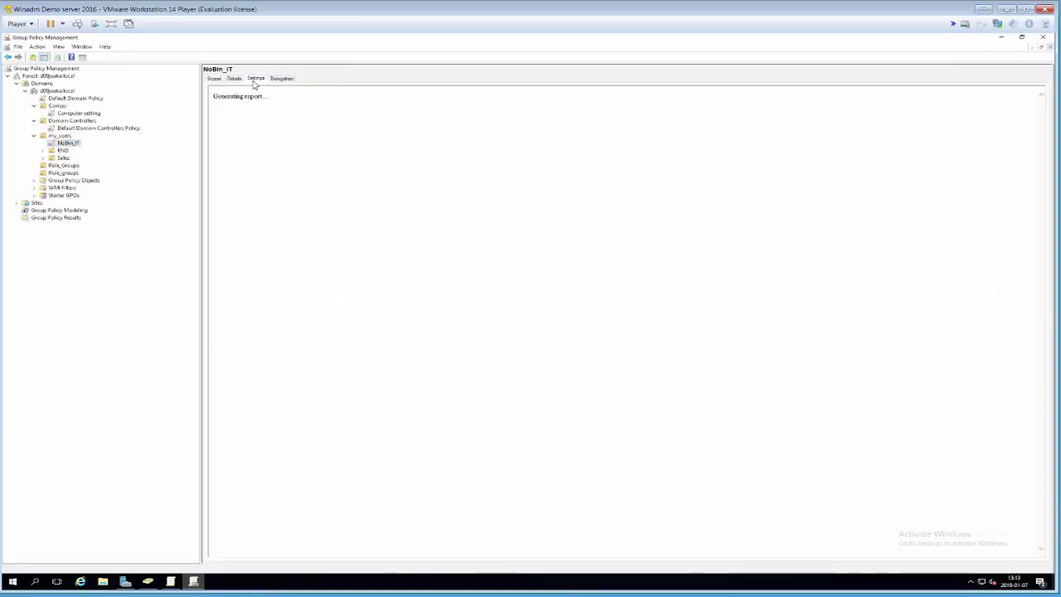
{"action": "left_click", "coordinate": [611, 232]}
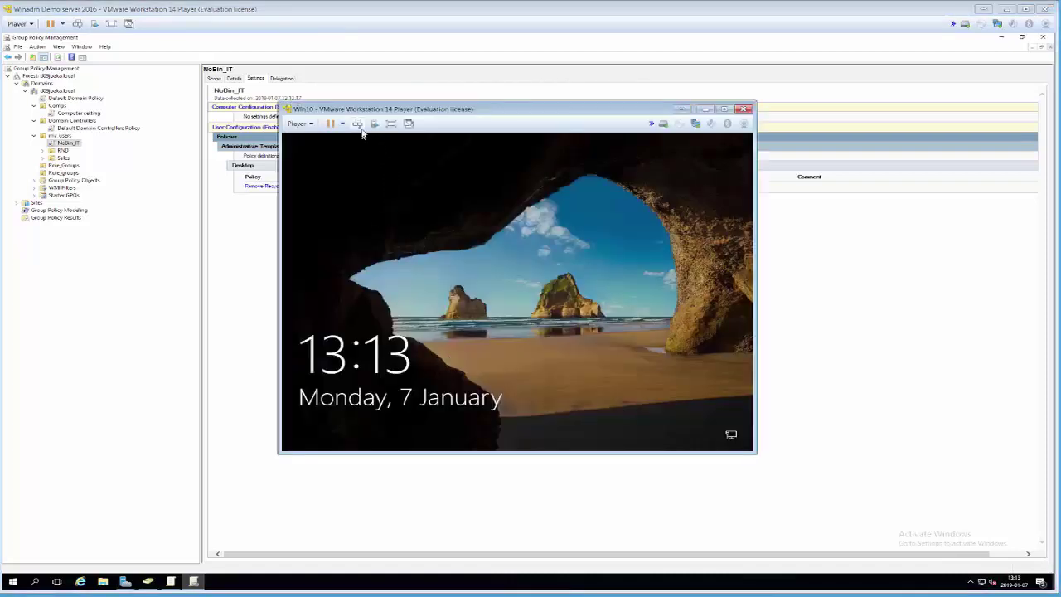
Sign in to the Windows 10 client as another domain user with that user's username and password.
{"action": "left_click", "coordinate": [375, 149]}
{"action": "left_click", "coordinate": [354, 433]}
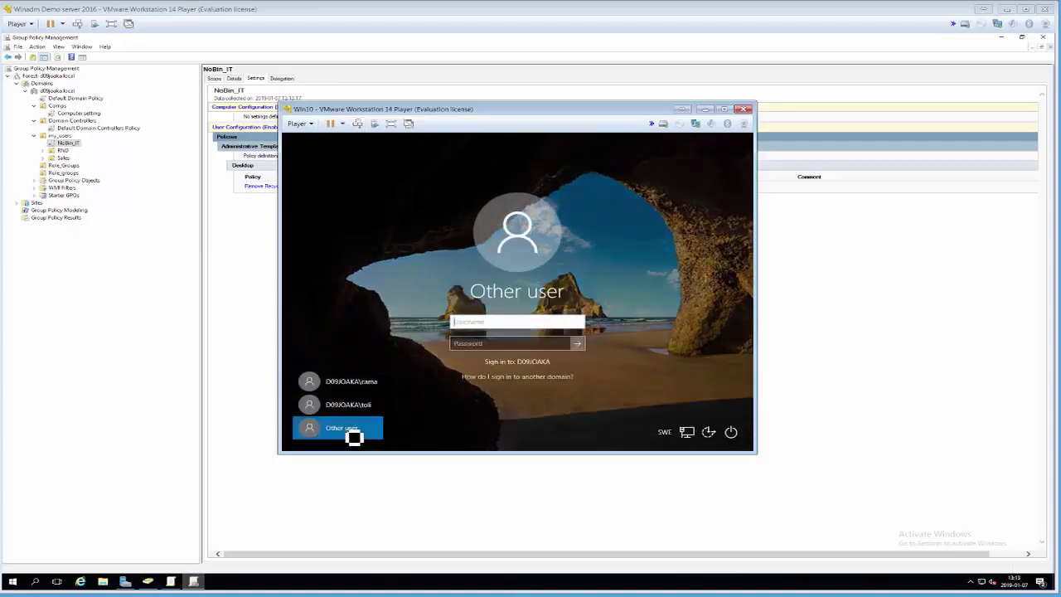
{"action": "type", "text": "jony"}
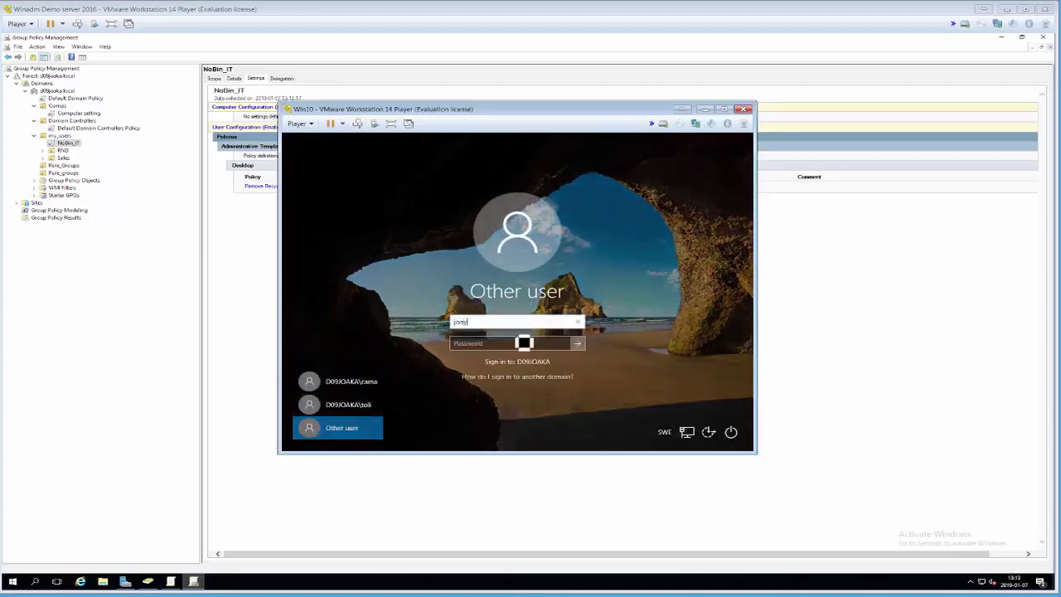
{"action": "left_click", "coordinate": [524, 342]}
{"action": "type", "text": "*******"}
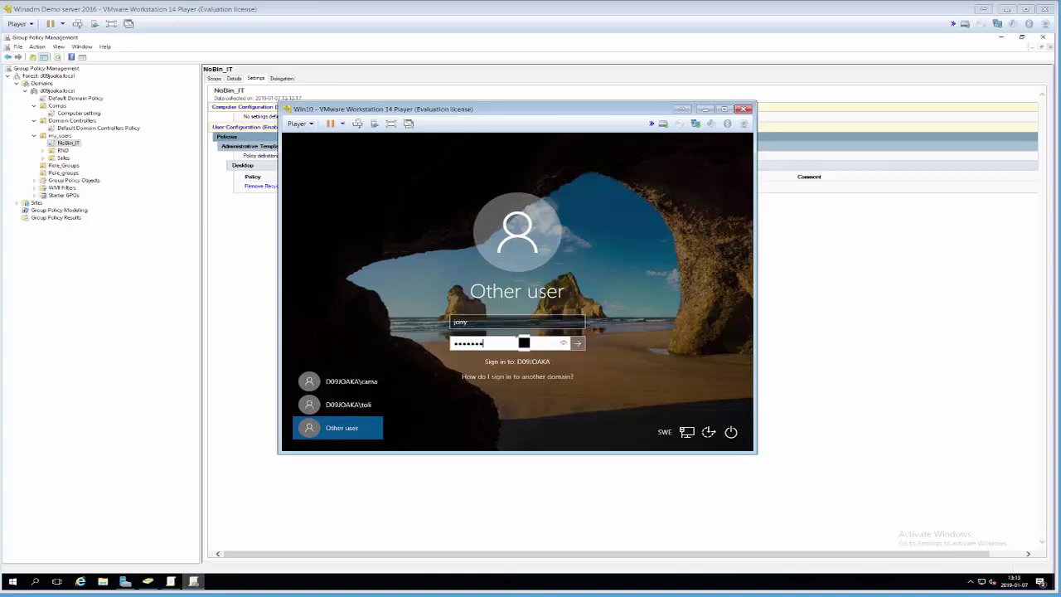
{"action": "key", "text": "Return"}
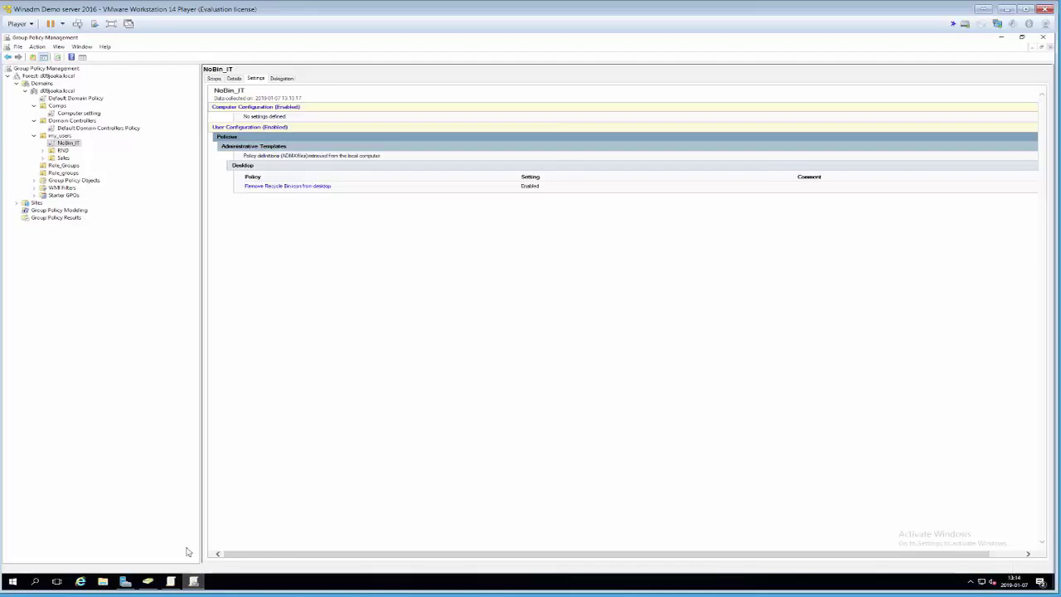
Check the Shares folder under This PC, close File Explorer, and select the my_users OU.
{"action": "left_click", "coordinate": [103, 583]}
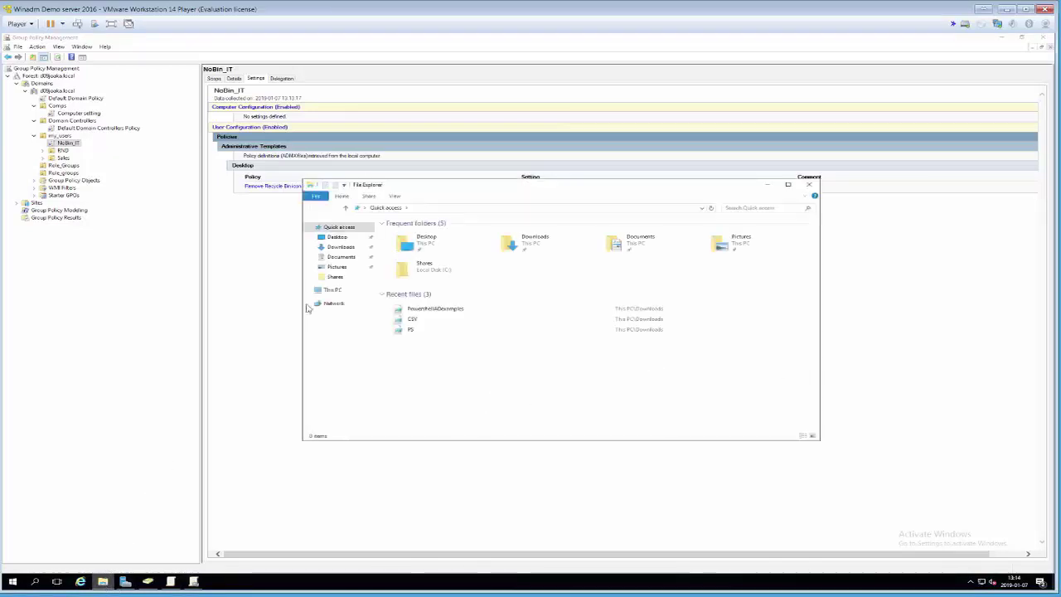
{"action": "left_click", "coordinate": [348, 291]}
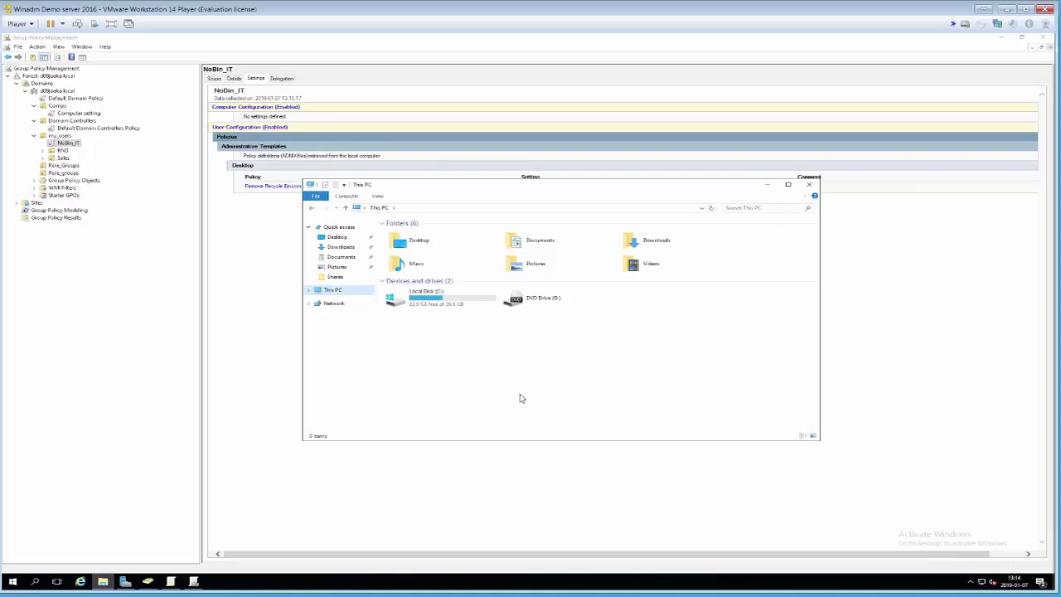
{"action": "left_click", "coordinate": [335, 276]}
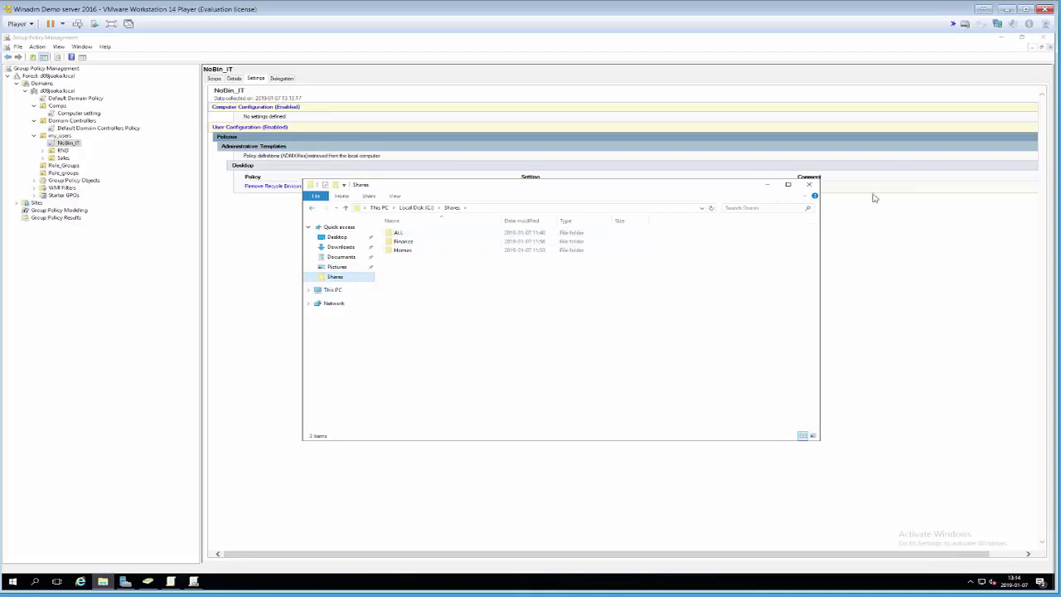
{"action": "left_click", "coordinate": [813, 184]}
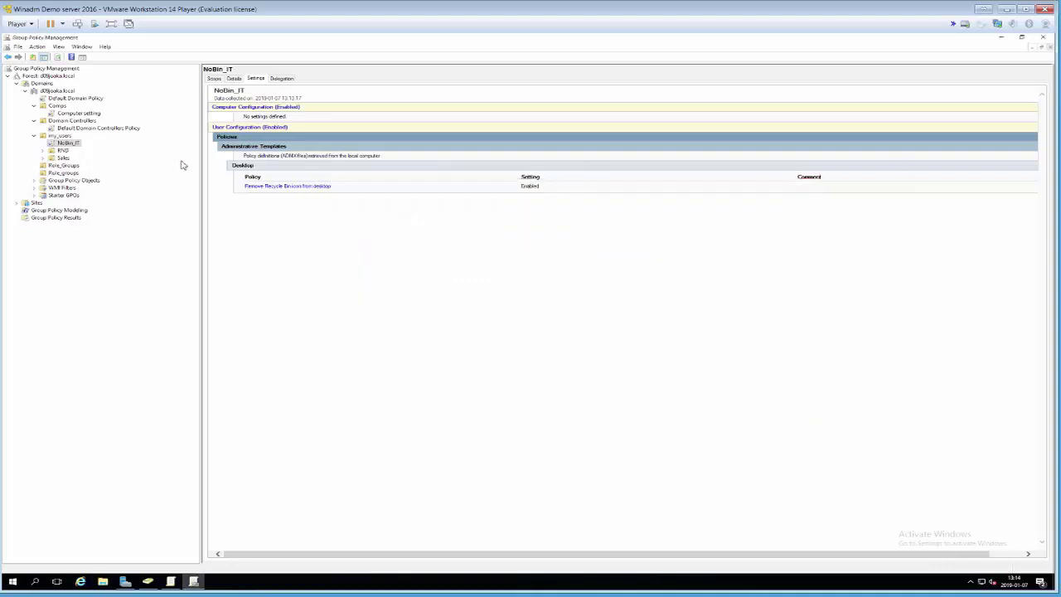
{"action": "left_click", "coordinate": [64, 136]}
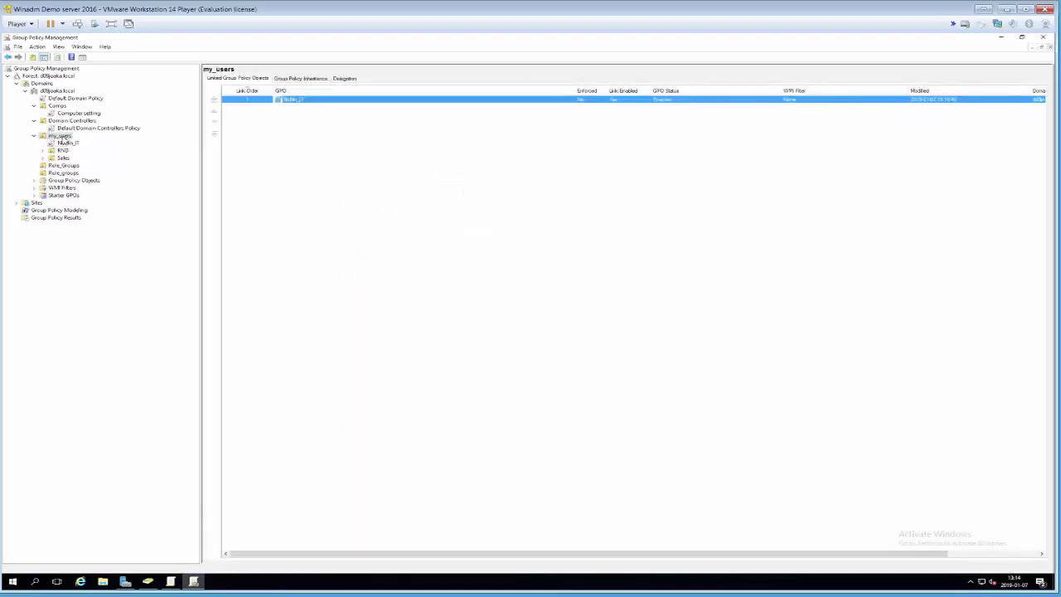
Create a new GPO named Map drives linked to the my_users OU.
{"action": "right_click", "coordinate": [64, 139]}
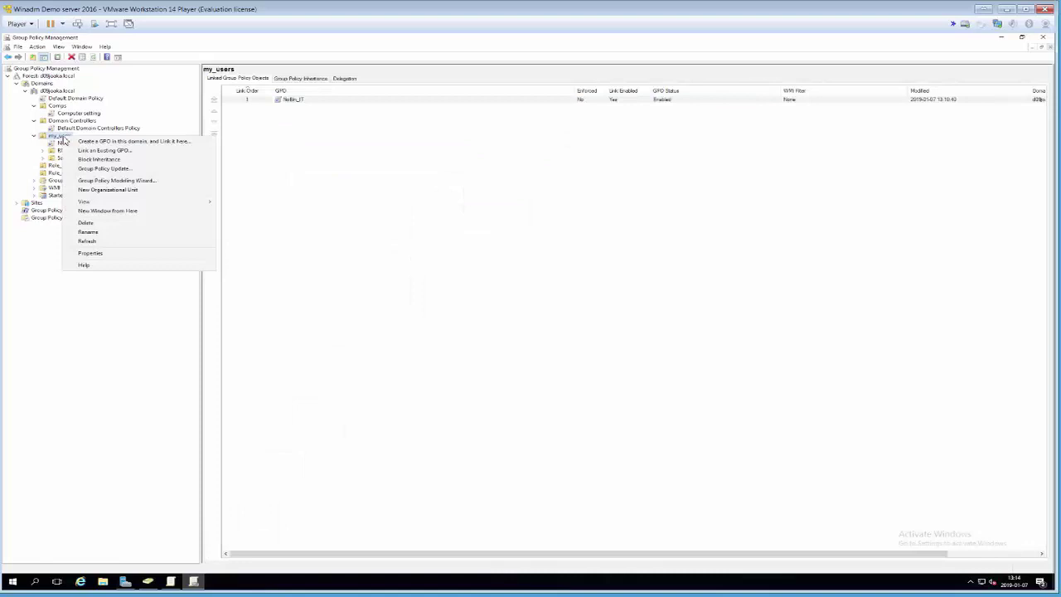
{"action": "left_click", "coordinate": [195, 144]}
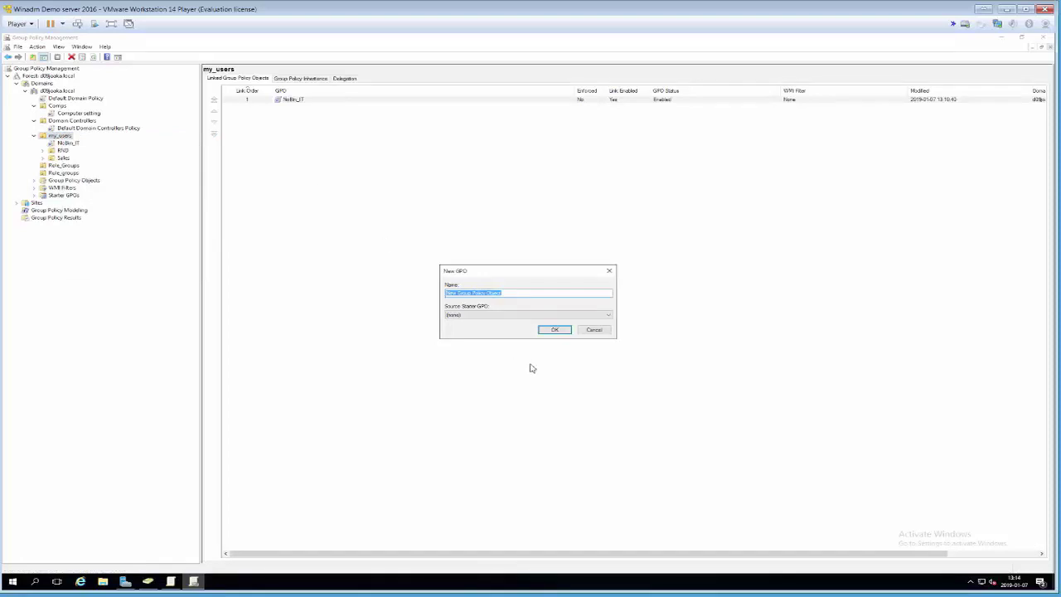
{"action": "type", "text": "Yes dil"}
{"action": "left_click", "coordinate": [555, 330]}
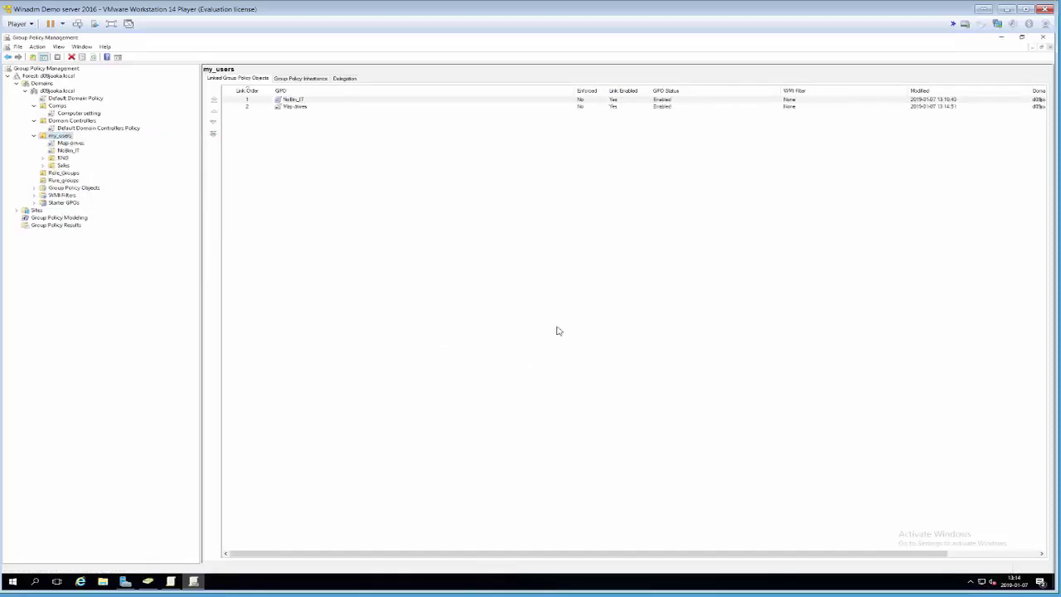
Review the Map drives GPO's scope, which is filtered to Authenticated Users, and open it for editing.
{"action": "left_click", "coordinate": [73, 145]}
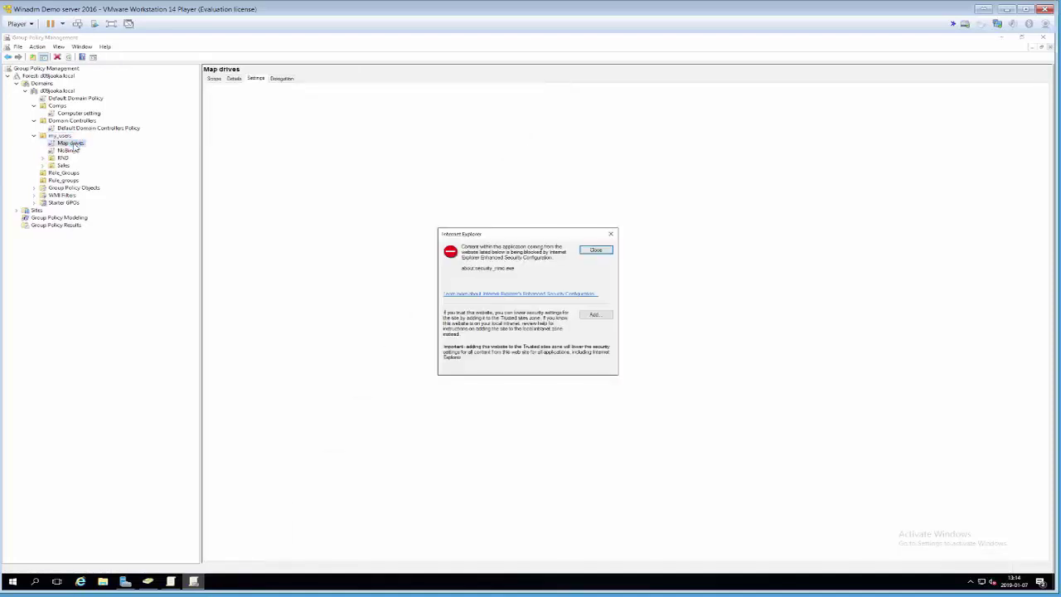
{"action": "left_click", "coordinate": [611, 234]}
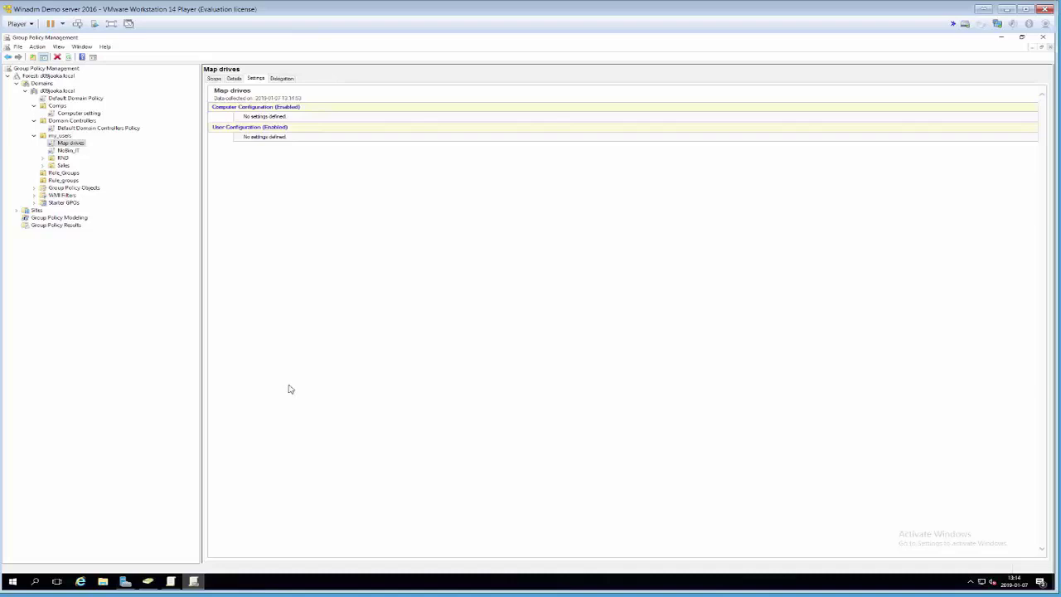
{"action": "left_click", "coordinate": [215, 78]}
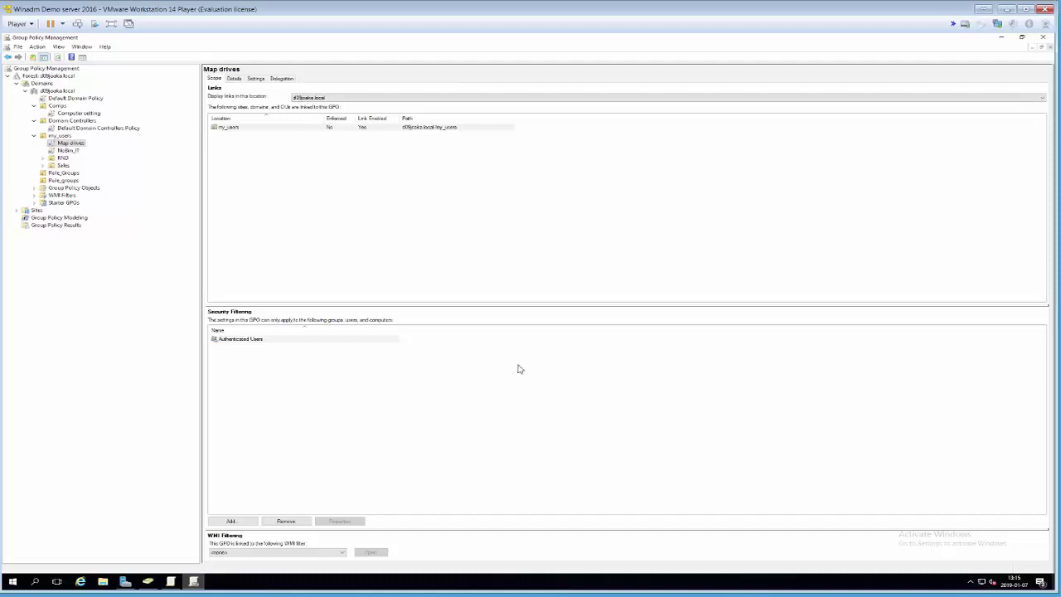
{"action": "right_click", "coordinate": [73, 144]}
{"action": "left_click", "coordinate": [91, 149]}
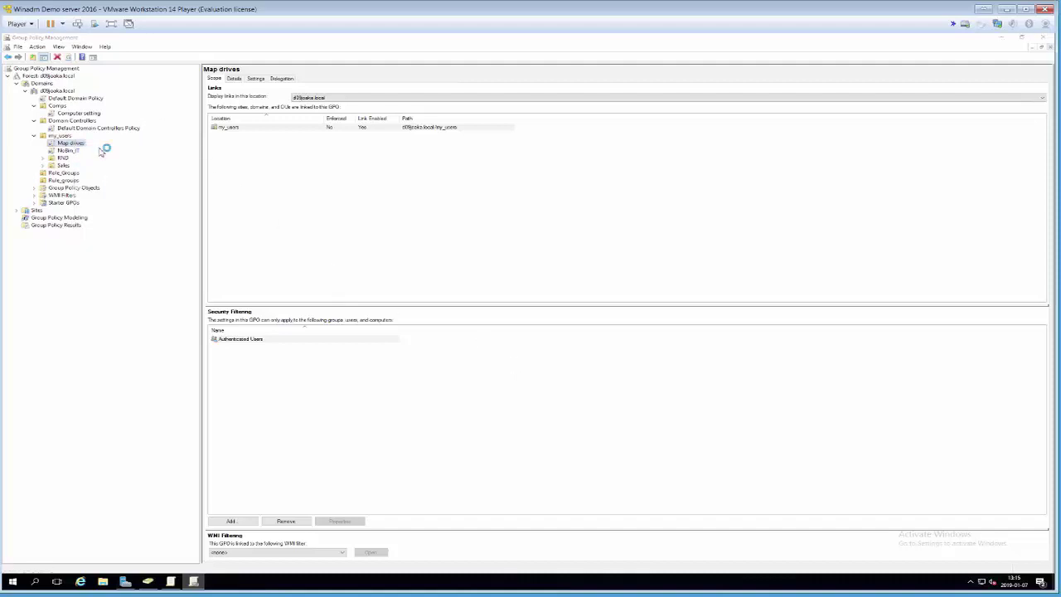
In the maximized editor, go to User Configuration > Preferences > Windows Settings > Drive Maps and add a new Mapped Drive.
{"action": "left_click", "coordinate": [373, 72]}
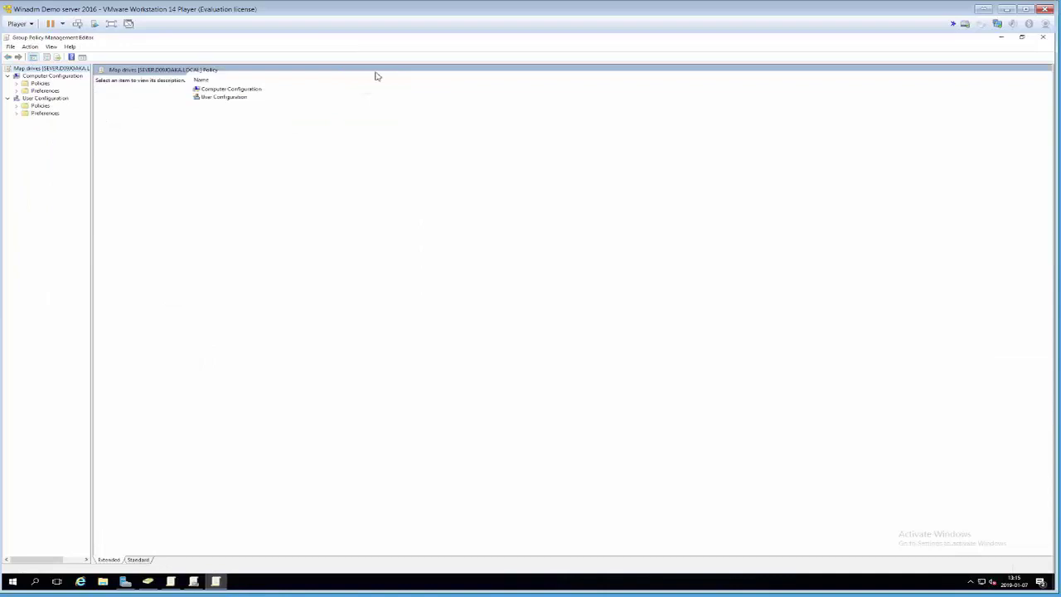
{"action": "left_click", "coordinate": [18, 113]}
{"action": "left_click", "coordinate": [24, 122]}
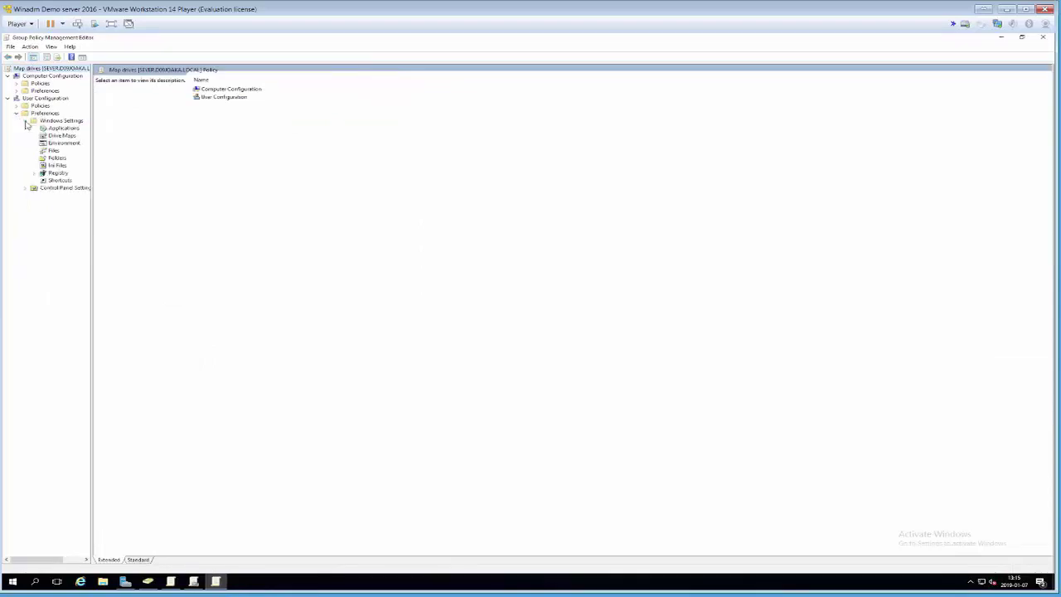
{"action": "left_click", "coordinate": [62, 136]}
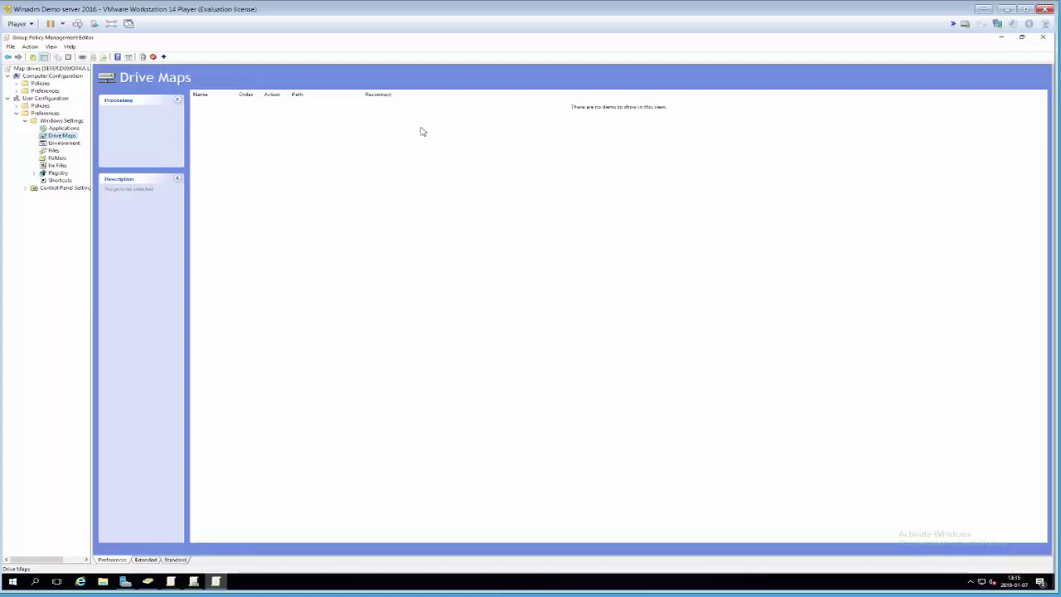
{"action": "right_click", "coordinate": [383, 138]}
{"action": "mouse_move", "coordinate": [409, 138]}
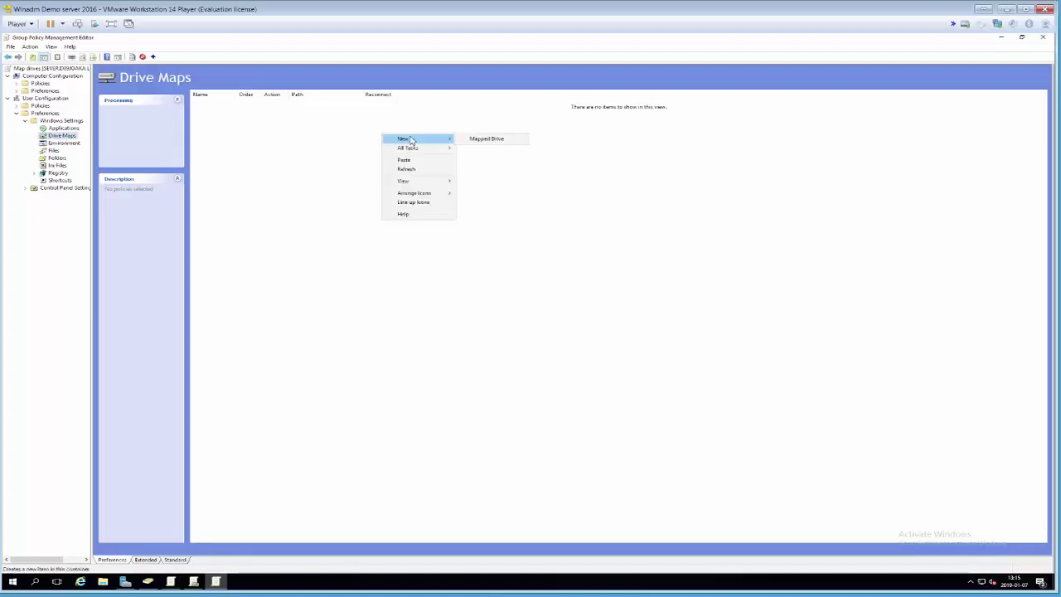
{"action": "left_click", "coordinate": [508, 143]}
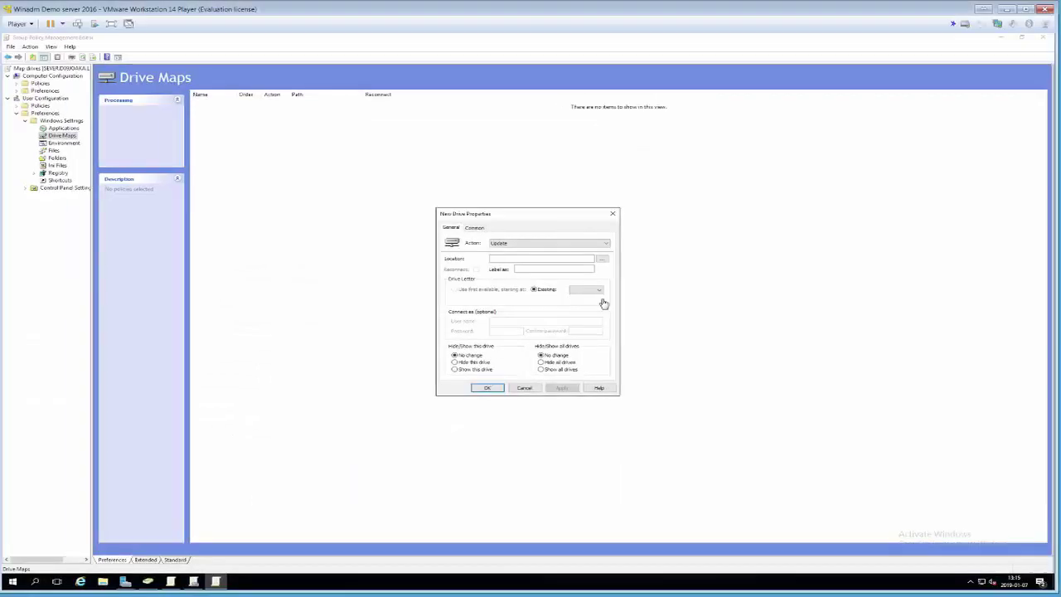
In File Explorer, open the Shares folder and check its sharing properties.
{"action": "left_click", "coordinate": [104, 583]}
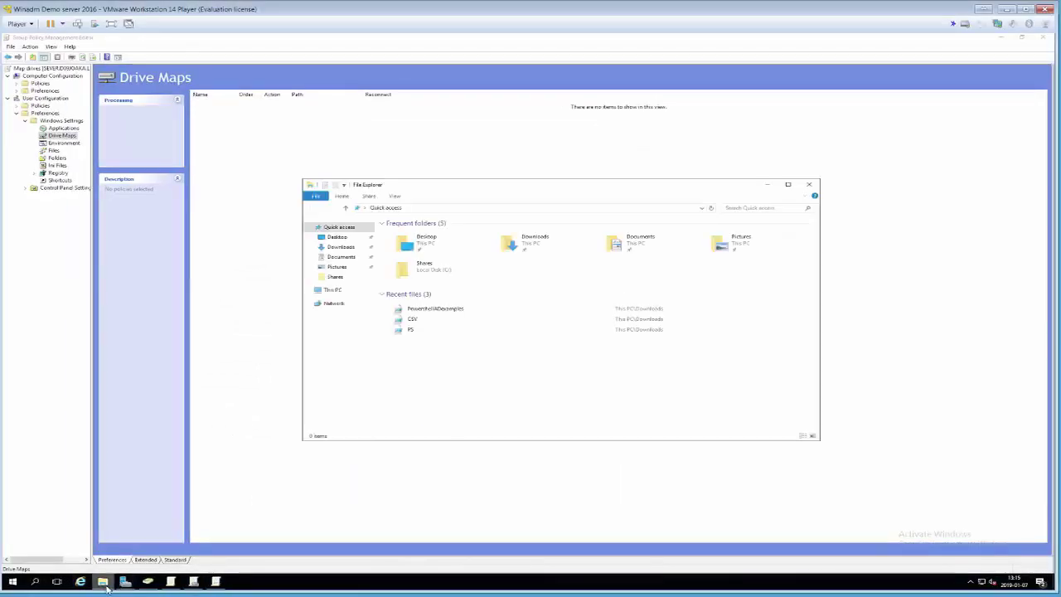
{"action": "double_click", "coordinate": [419, 274]}
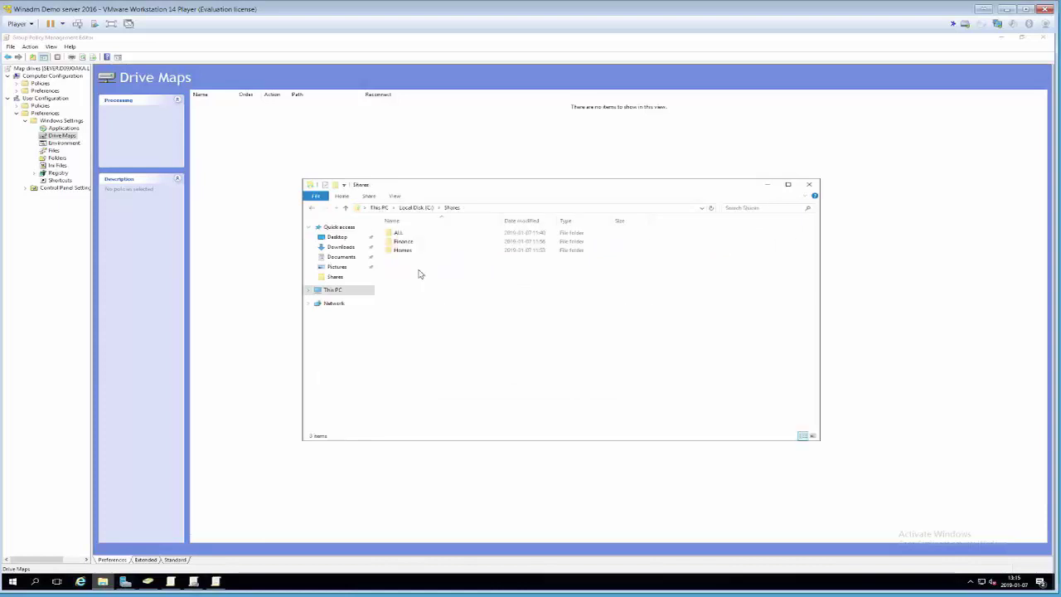
{"action": "right_click", "coordinate": [415, 237]}
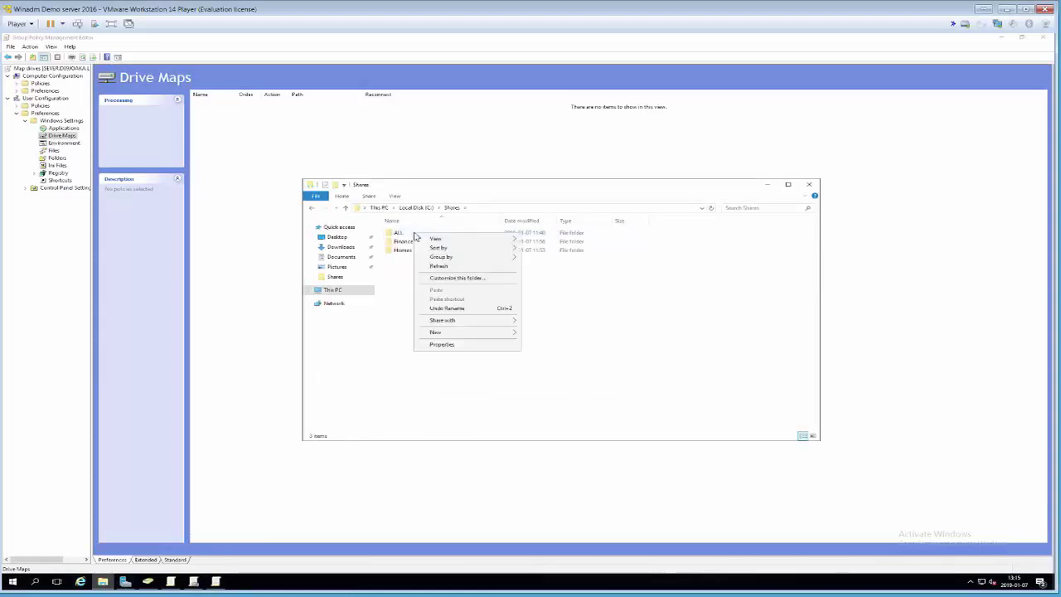
{"action": "left_click", "coordinate": [447, 343]}
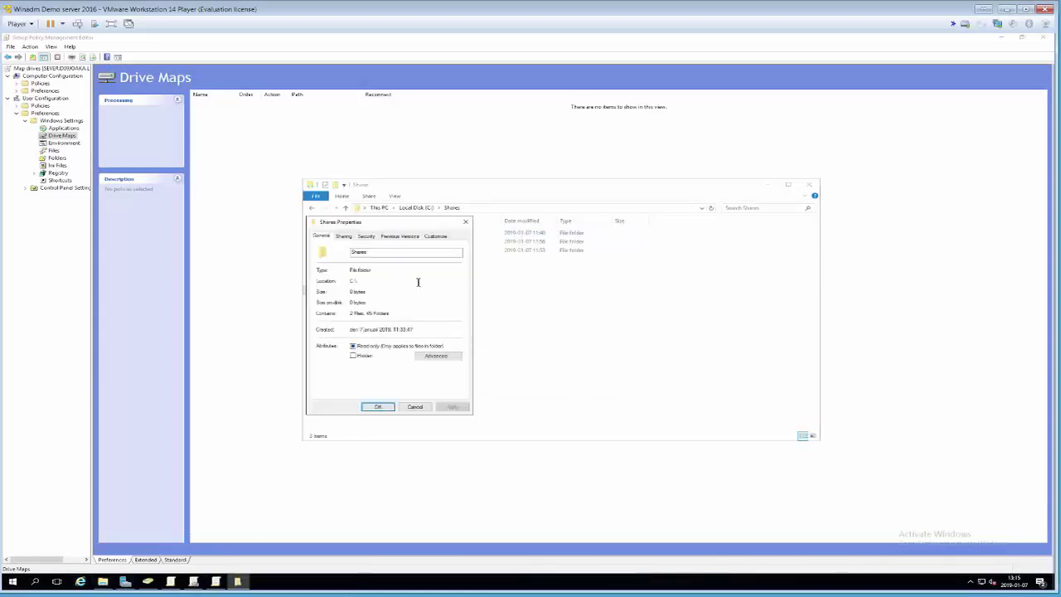
{"action": "left_click", "coordinate": [346, 236]}
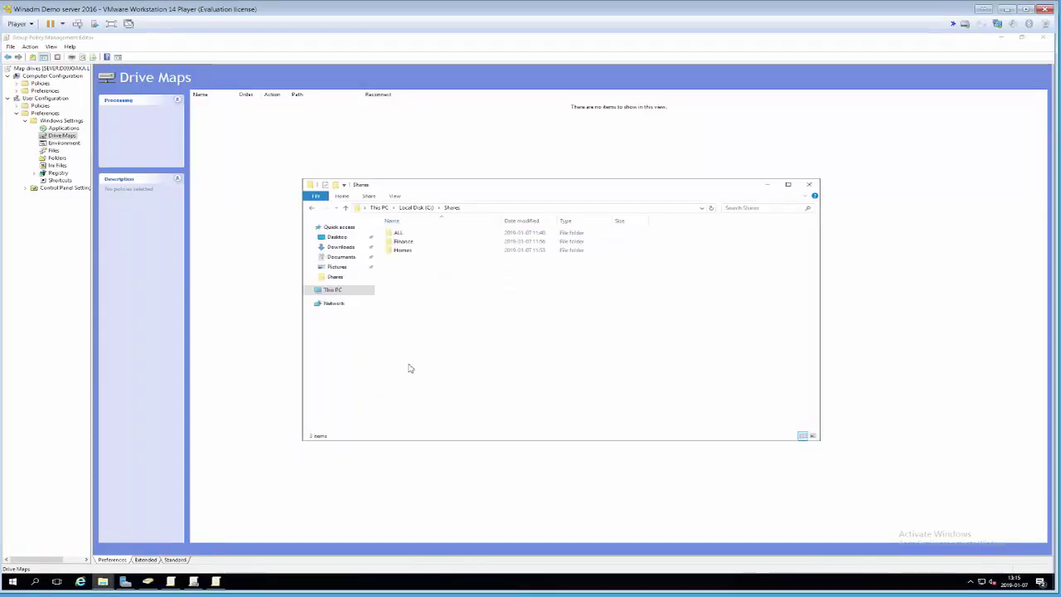
Copy the ALL folder's network path from its Sharing properties and close the dialog.
{"action": "right_click", "coordinate": [397, 235]}
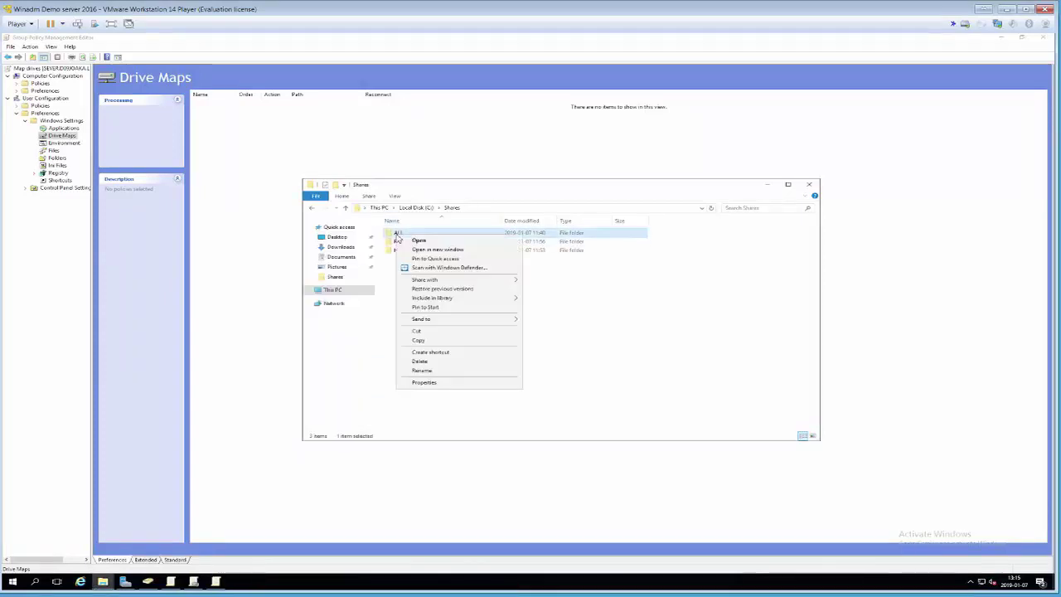
{"action": "left_click", "coordinate": [429, 383]}
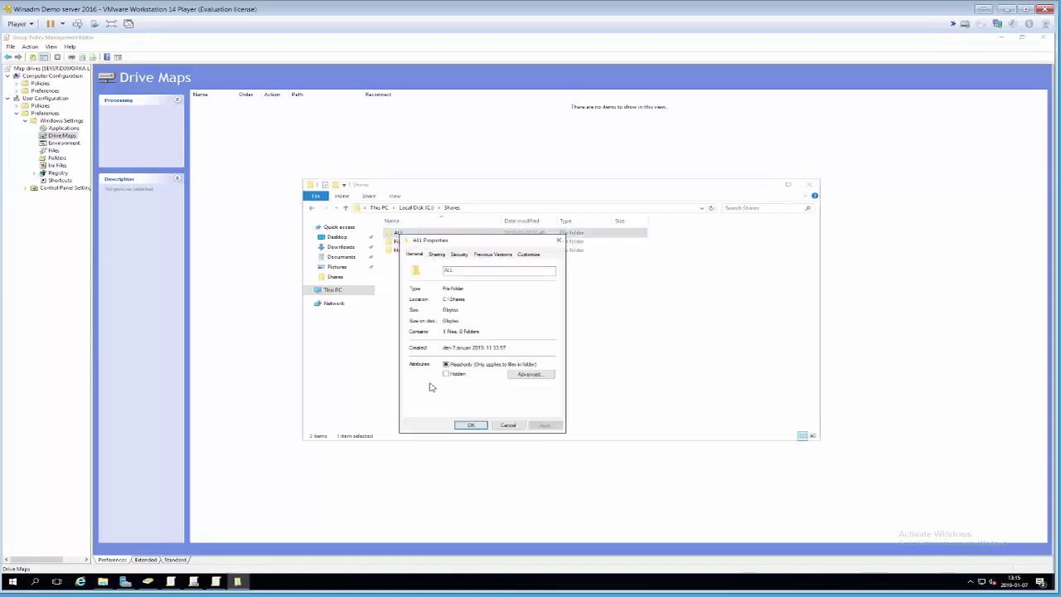
{"action": "left_click", "coordinate": [437, 254]}
{"action": "left_click_drag", "start_coordinate": [448, 300], "coordinate": [400, 299]}
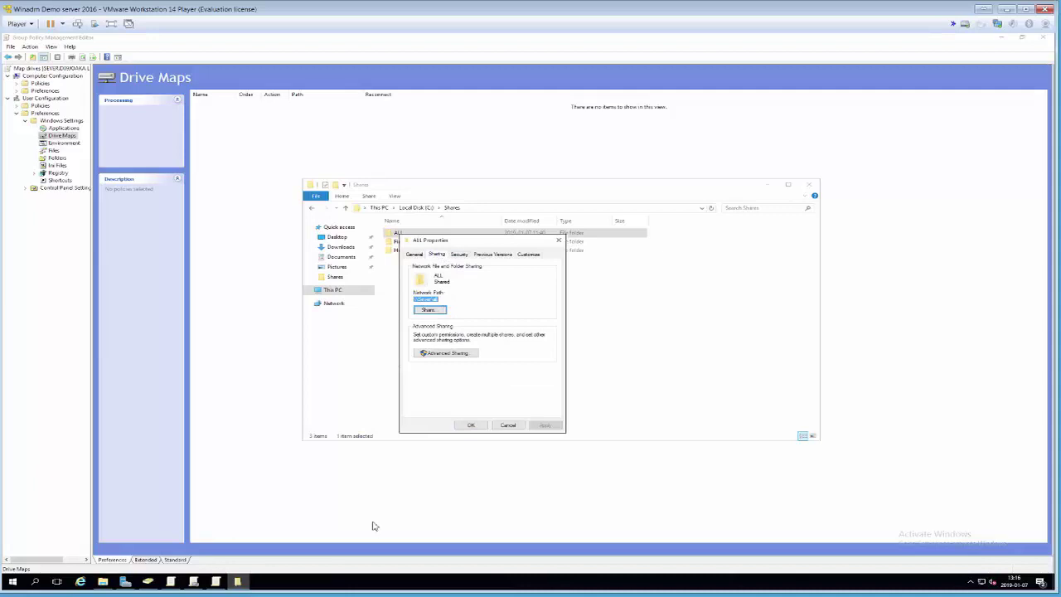
{"action": "left_click", "coordinate": [559, 239]}
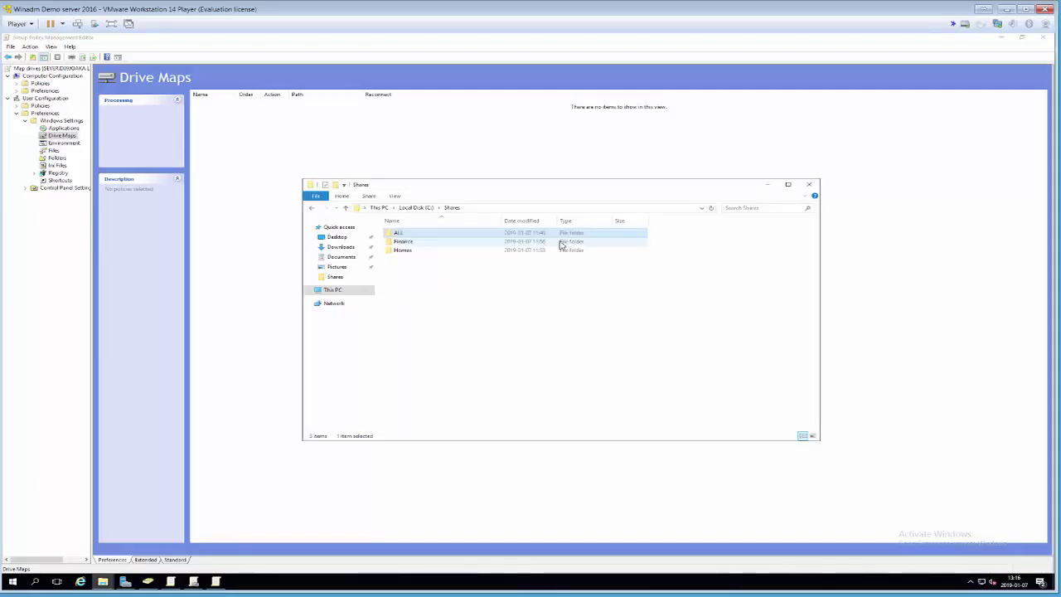
Set the new drive map's location to \\server\all and its label to Common_Files.
{"action": "left_click", "coordinate": [770, 185]}
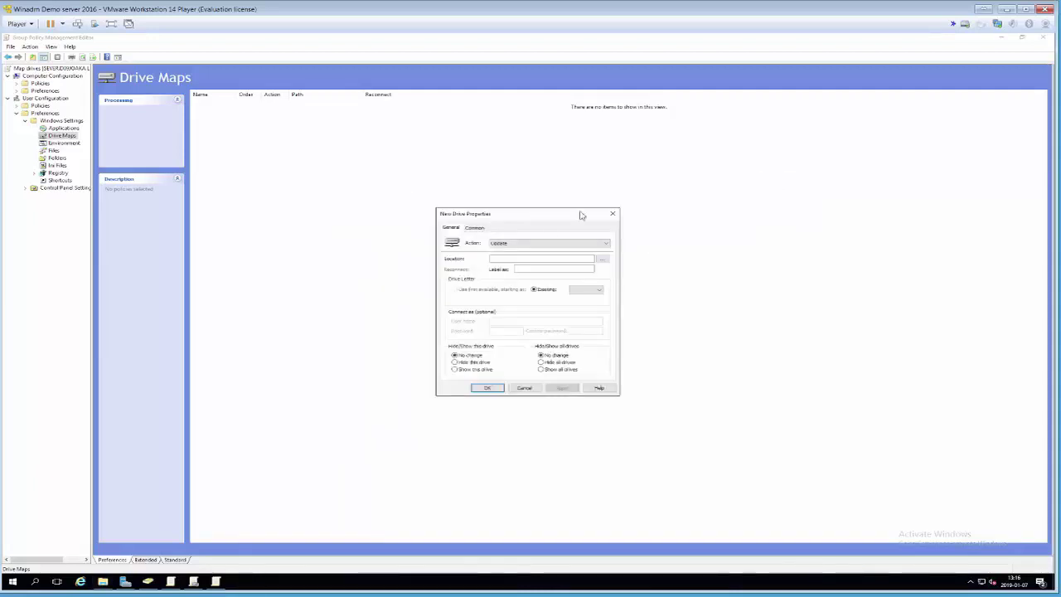
{"action": "left_click", "coordinate": [528, 258]}
{"action": "type", "text": "\\\\"}
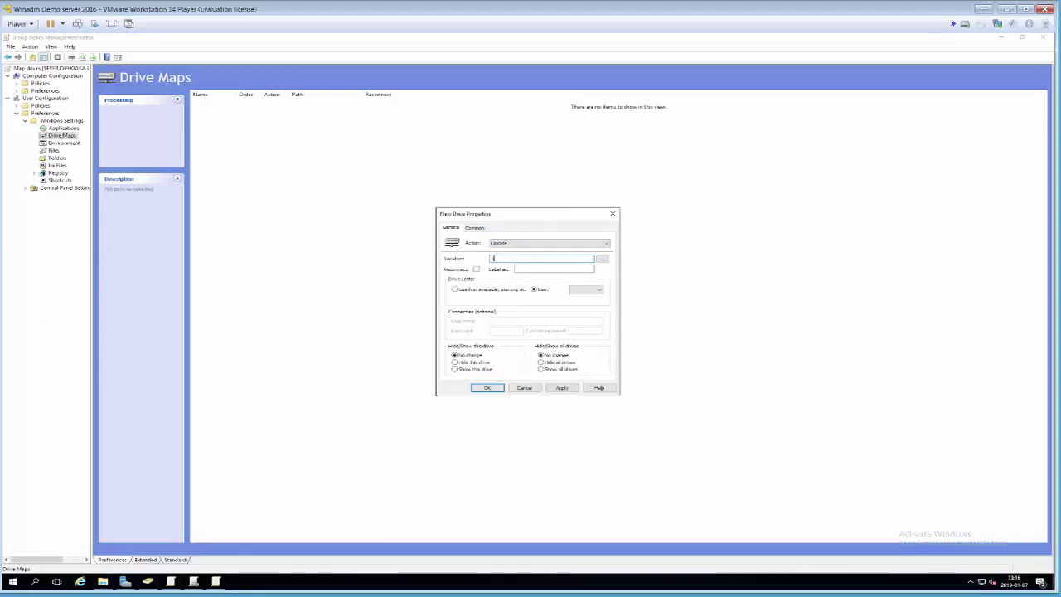
{"action": "type", "text": "server\\all"}
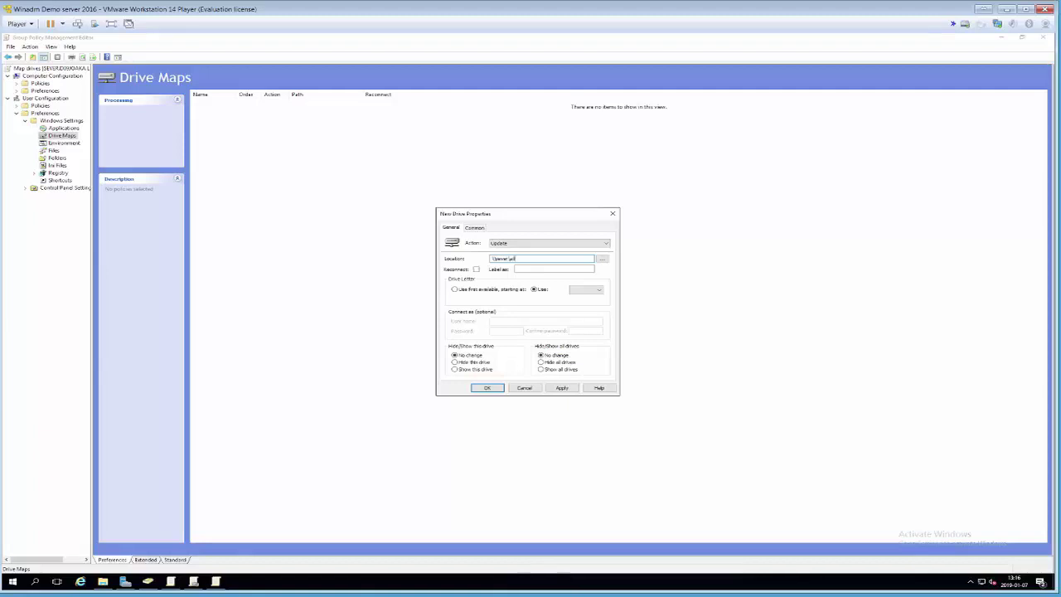
{"action": "left_click", "coordinate": [547, 269]}
{"action": "type", "text": "Common_Files"}
Assign drive letter Q to the mapping, then apply and save it.
{"action": "left_click", "coordinate": [587, 292]}
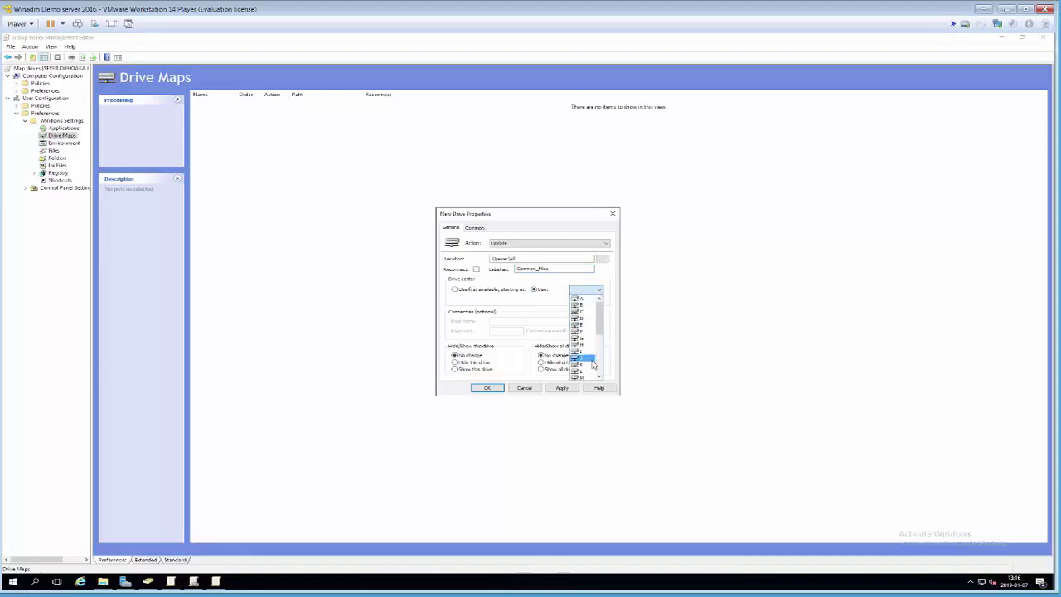
{"action": "left_click", "coordinate": [464, 289]}
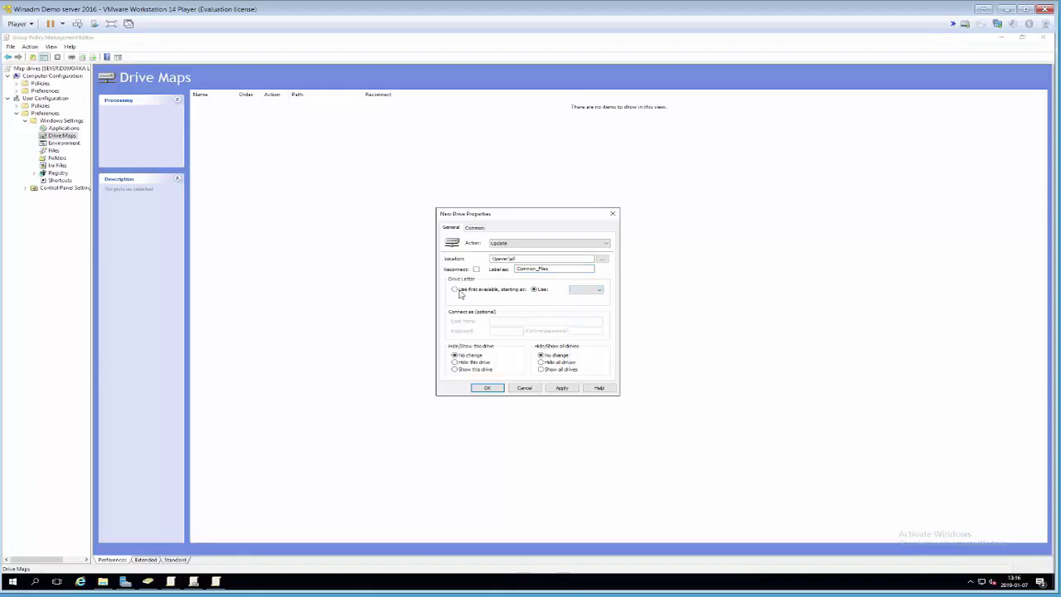
{"action": "left_click", "coordinate": [601, 290]}
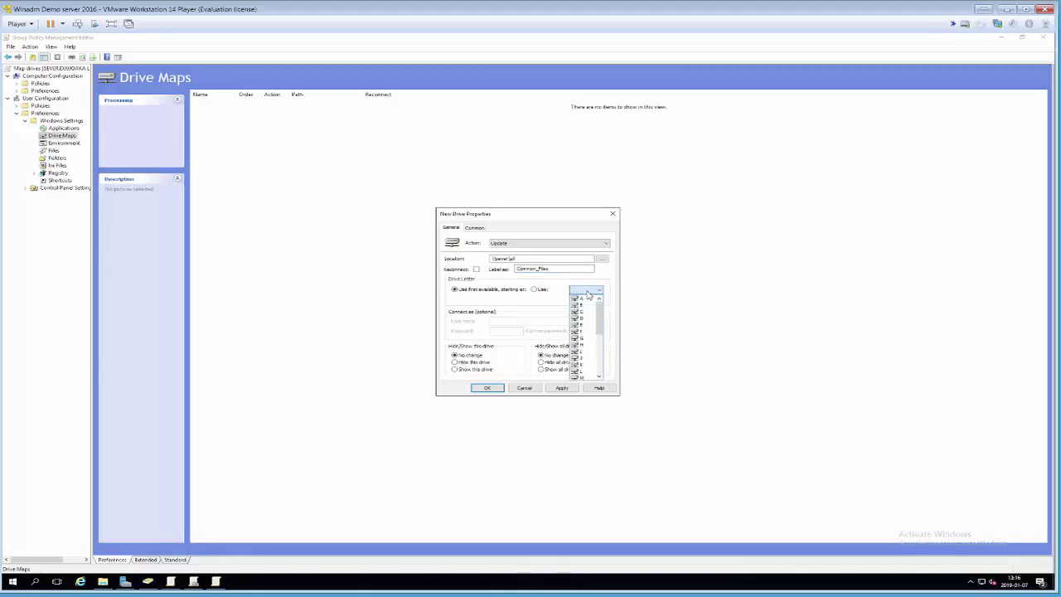
{"action": "left_click", "coordinate": [536, 295]}
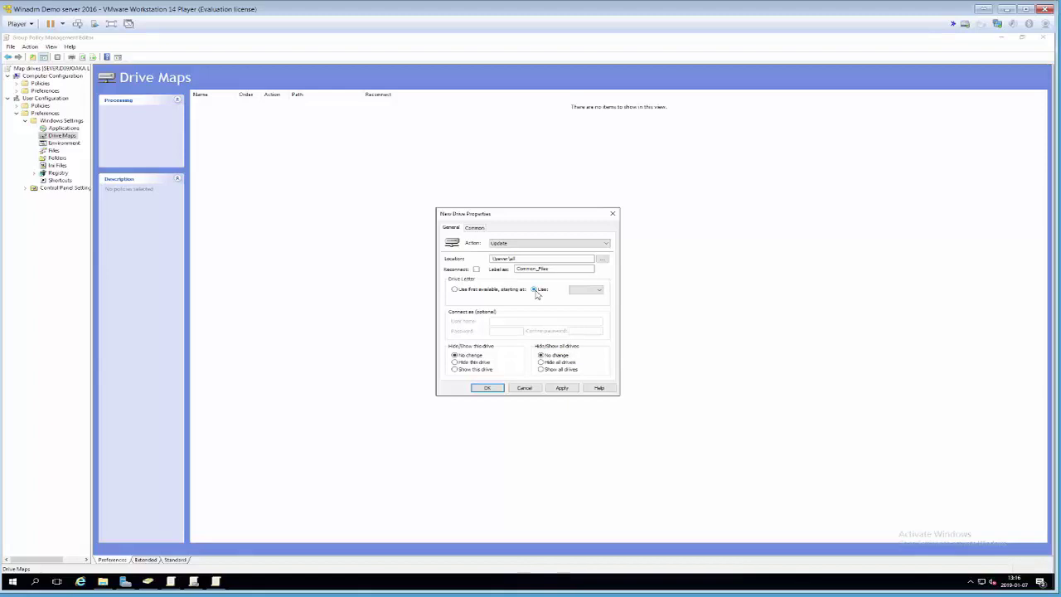
{"action": "left_click", "coordinate": [585, 292]}
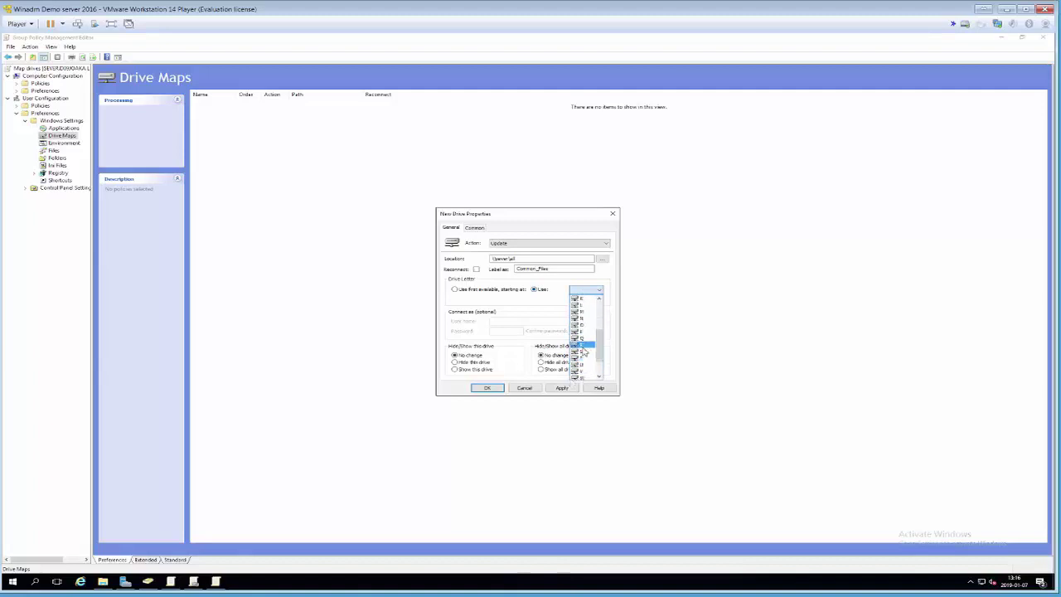
{"action": "left_click", "coordinate": [586, 340]}
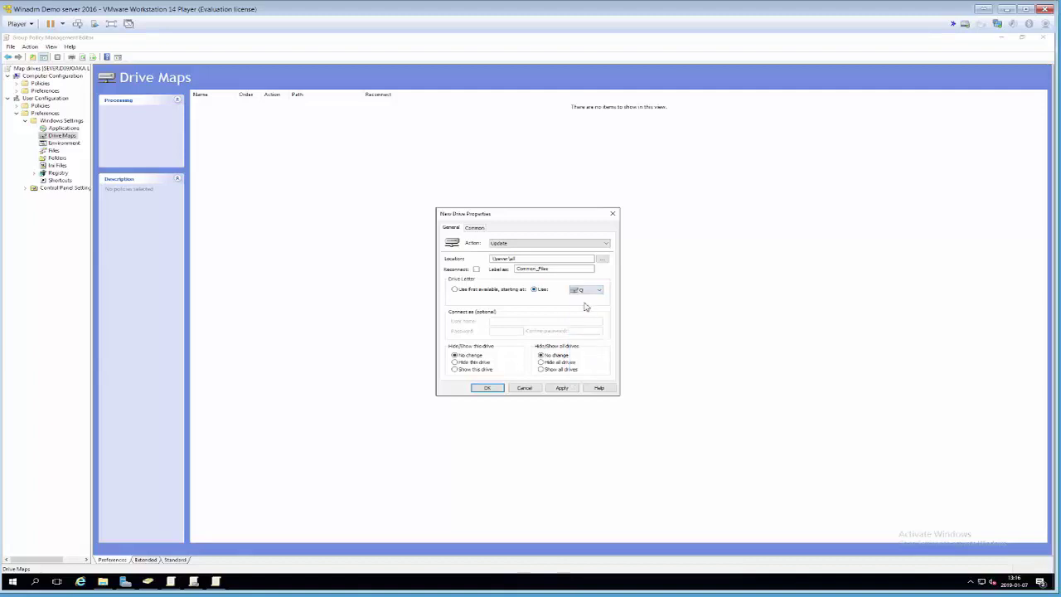
{"action": "left_click", "coordinate": [563, 389]}
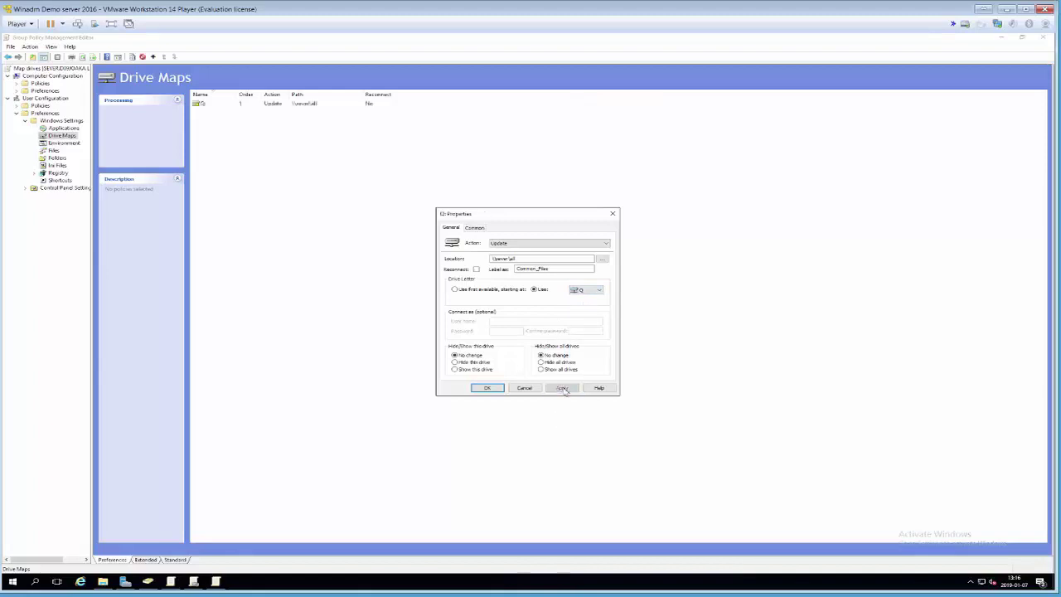
{"action": "left_click", "coordinate": [486, 388]}
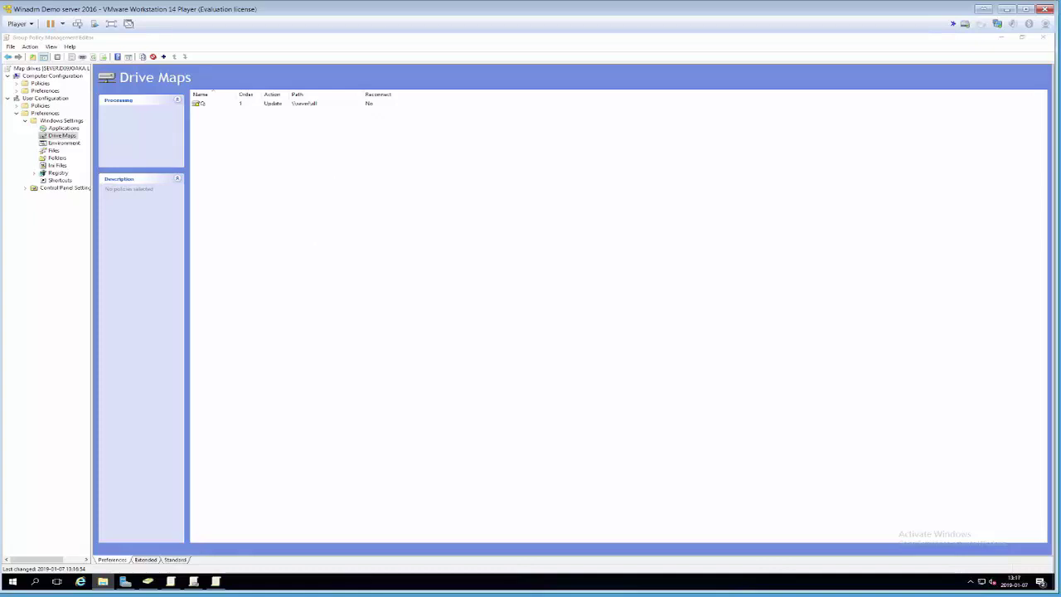
Close the policy editor, select the NoBin_IT policy, and minimise the Win10 client's Command Prompt.
{"action": "left_click", "coordinate": [1044, 38]}
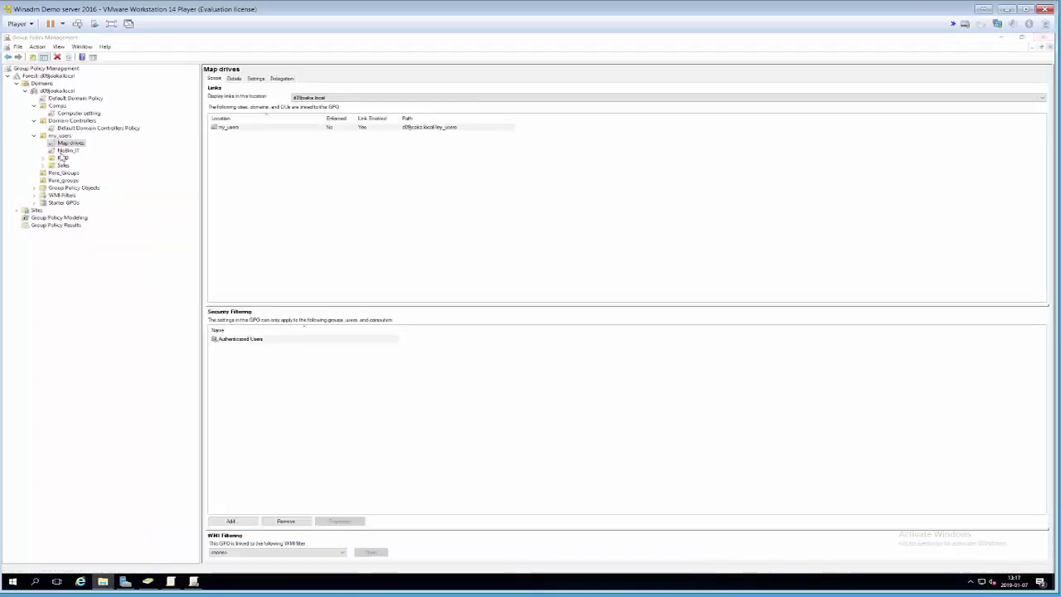
{"action": "left_click", "coordinate": [70, 152]}
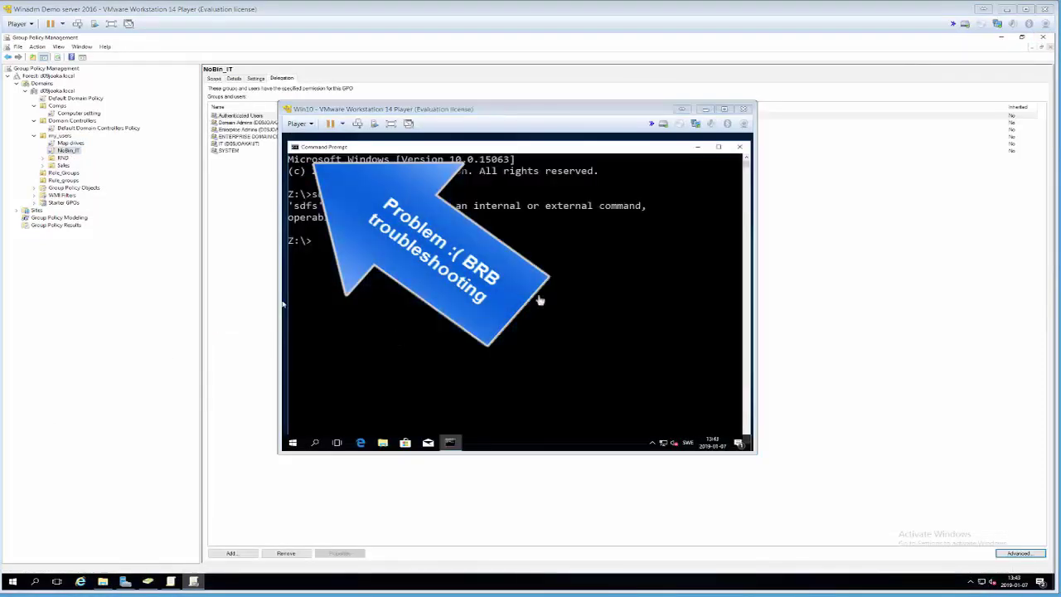
{"action": "left_click", "coordinate": [698, 148]}
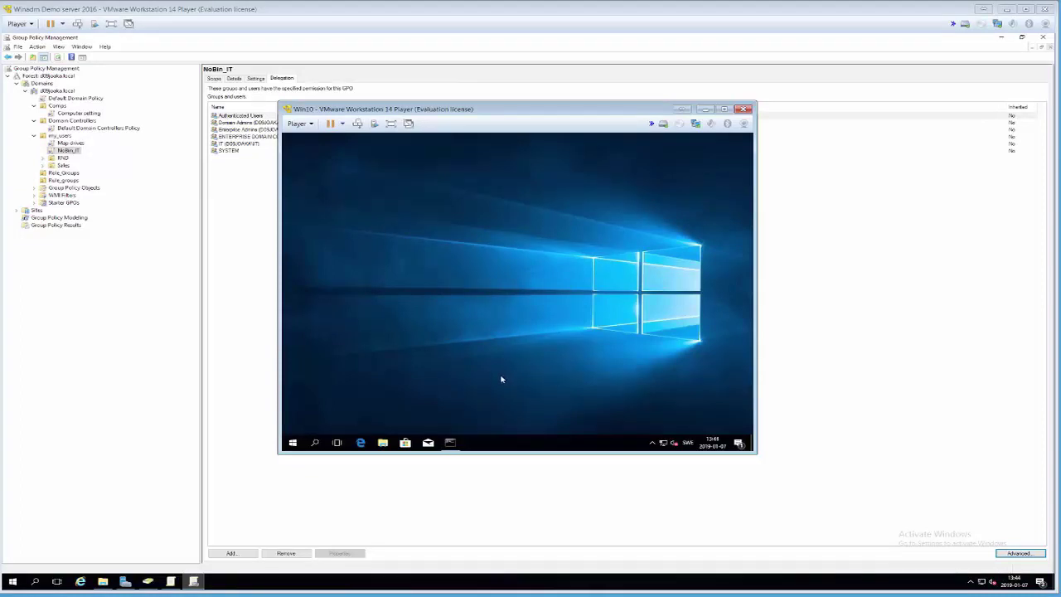
{"action": "left_click", "coordinate": [383, 444]}
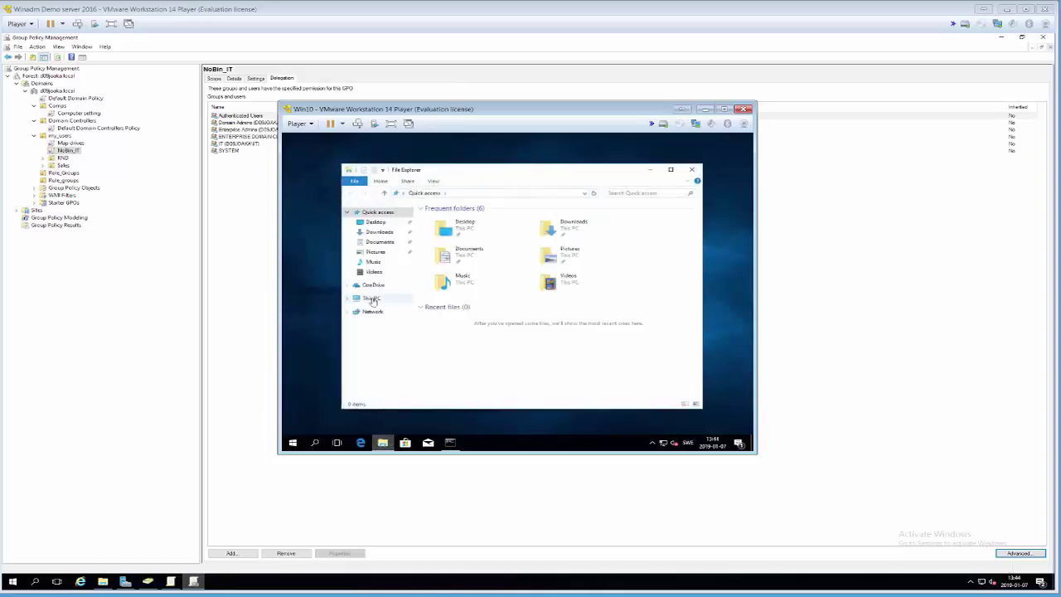
{"action": "left_click", "coordinate": [370, 298]}
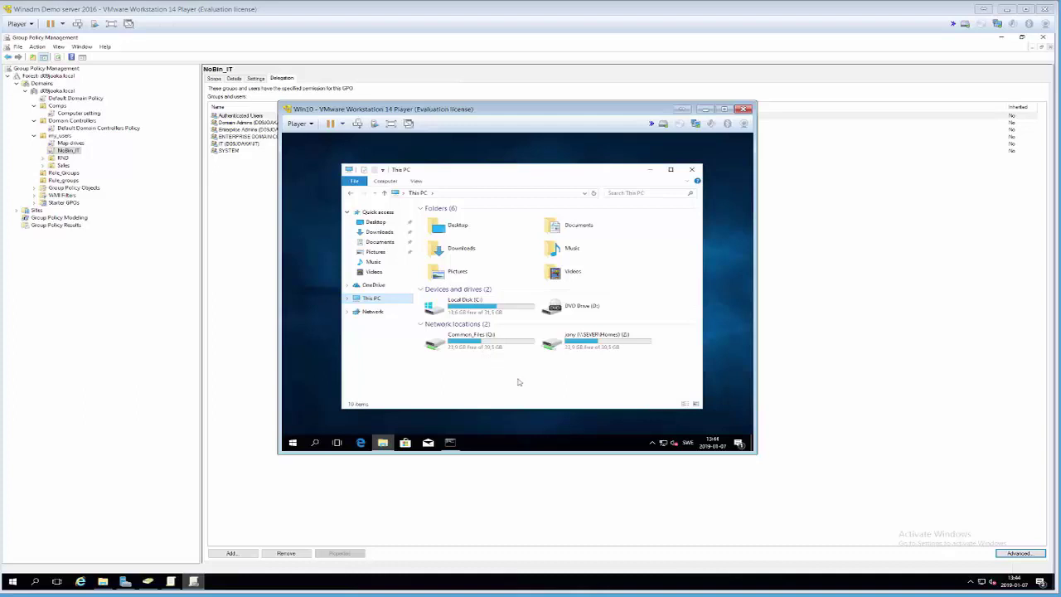
{"action": "double_click", "coordinate": [454, 350]}
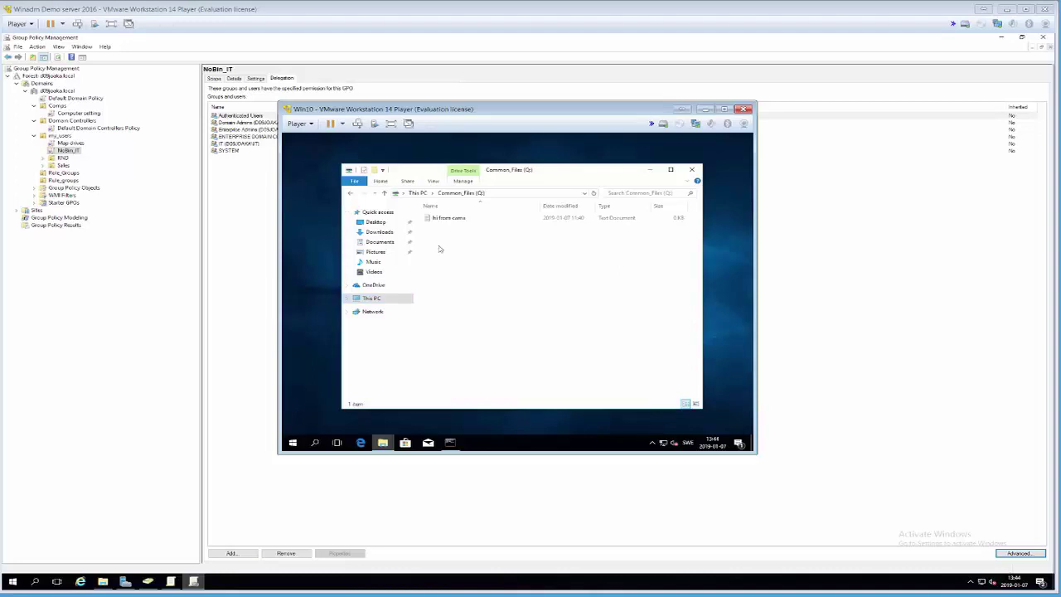
{"action": "left_click", "coordinate": [463, 222]}
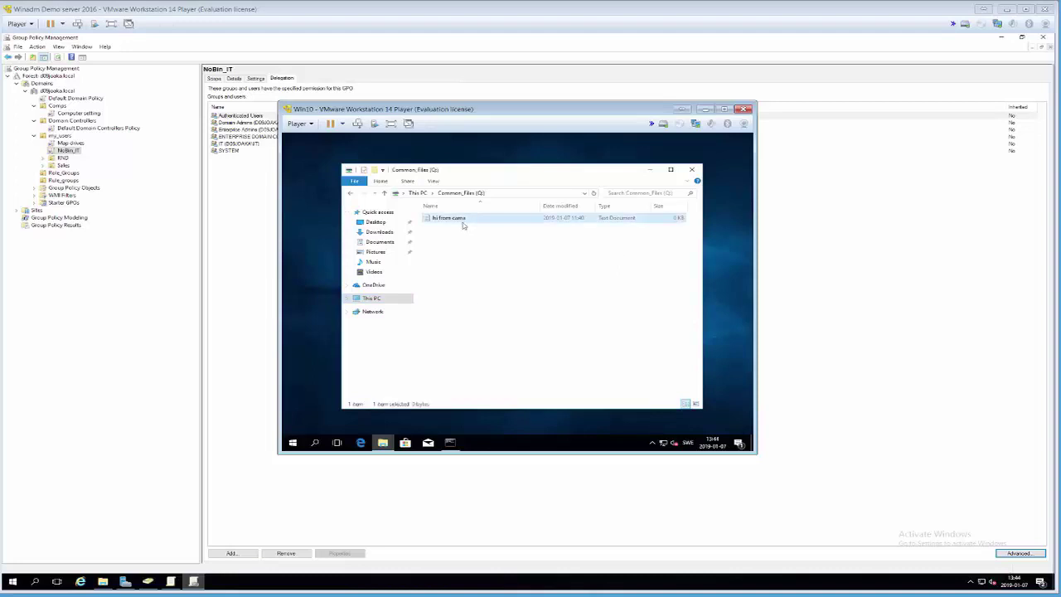
{"action": "double_click", "coordinate": [462, 222]}
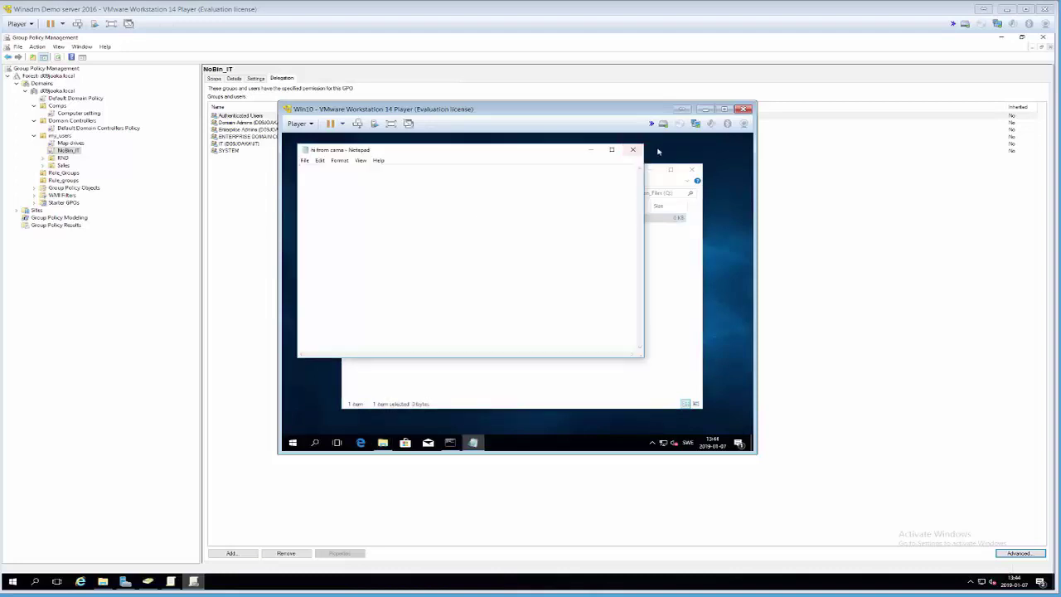
{"action": "left_click", "coordinate": [632, 150]}
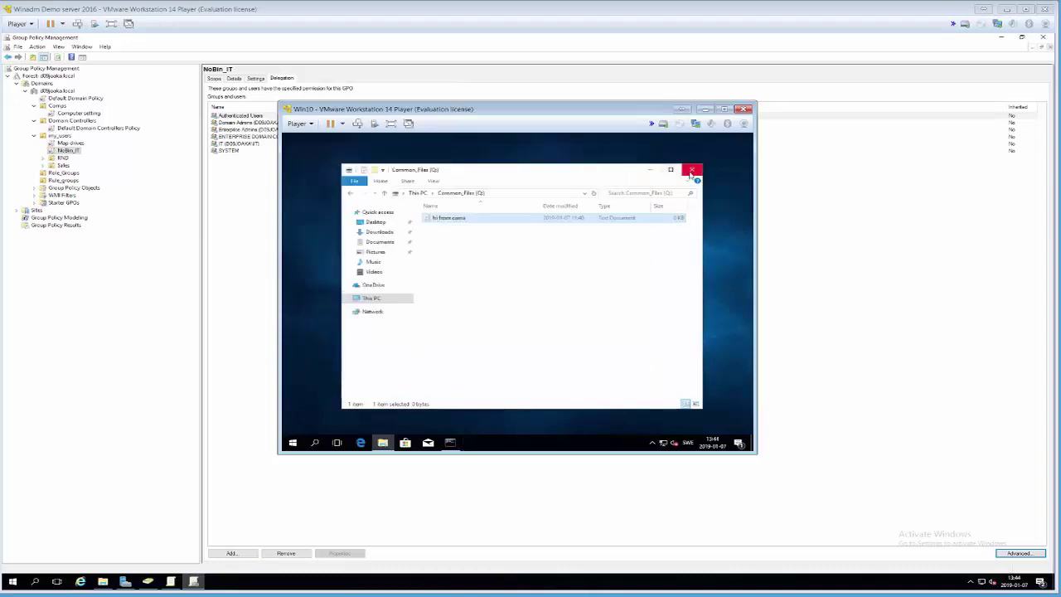
{"action": "left_click", "coordinate": [692, 171]}
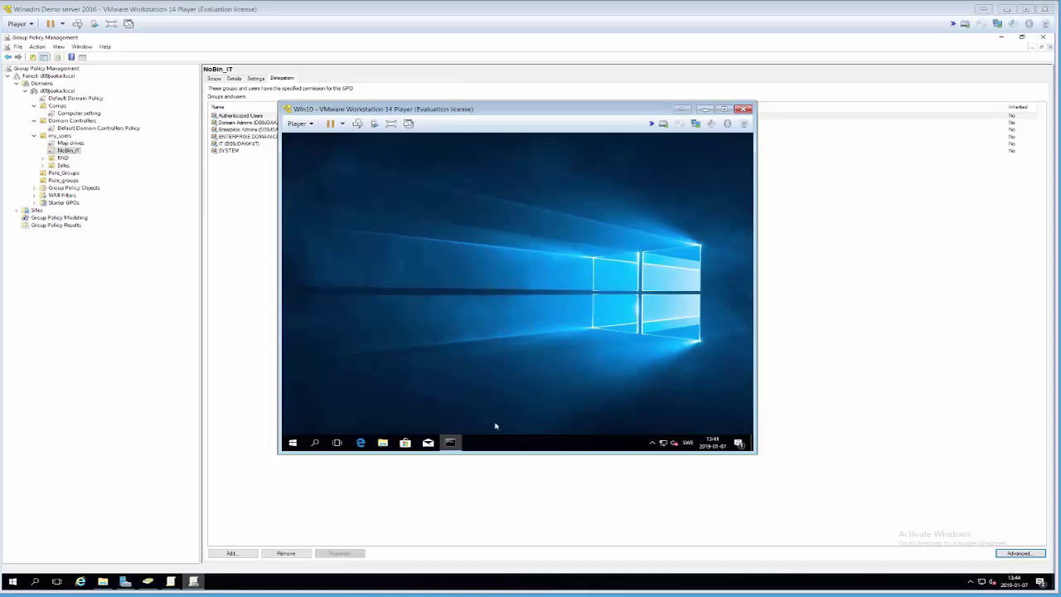
Run gpresult -R in the client's Command Prompt to get the user's Group Policy results.
{"action": "left_click", "coordinate": [450, 442]}
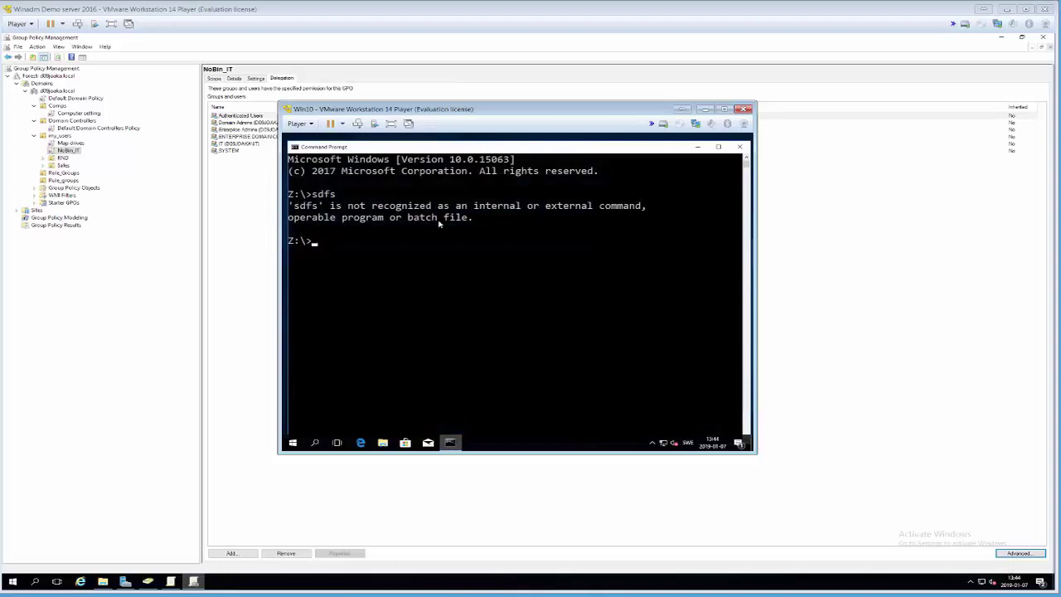
{"action": "type", "text": "gpr43su"}
{"action": "key", "text": "BackSpace"}
{"action": "key", "text": "BackSpace"}
{"action": "key", "text": "BackSpace"}
{"action": "key", "text": "BackSpace"}
{"action": "type", "text": "esult -R"}
{"action": "key", "text": "Return"}
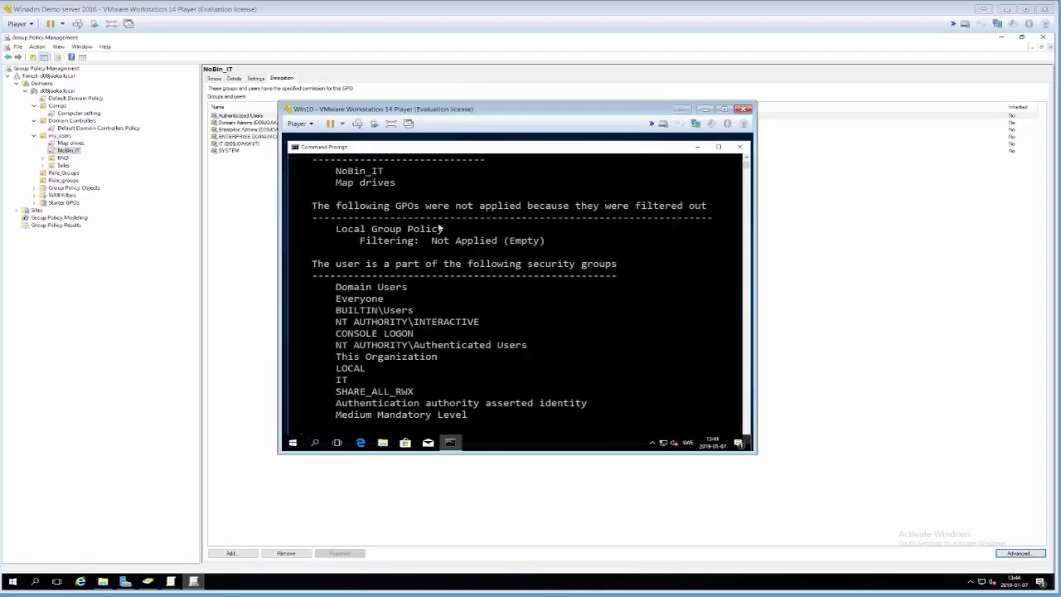
Highlight the applied Group Policy Objects in the output, including NoBin_IT and Map drives.
{"action": "scroll", "coordinate": [442, 228], "scroll_direction": "up", "scroll_amount": 3}
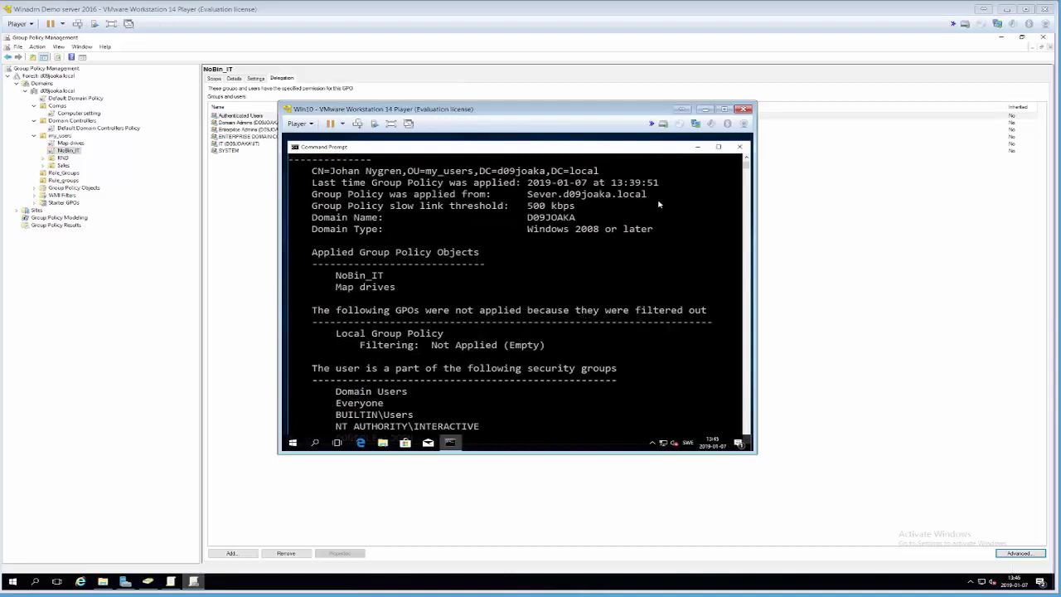
{"action": "left_click_drag", "start_coordinate": [313, 255], "coordinate": [409, 297]}
{"action": "left_click", "coordinate": [409, 297]}
{"action": "left_click_drag", "start_coordinate": [337, 277], "coordinate": [390, 290]}
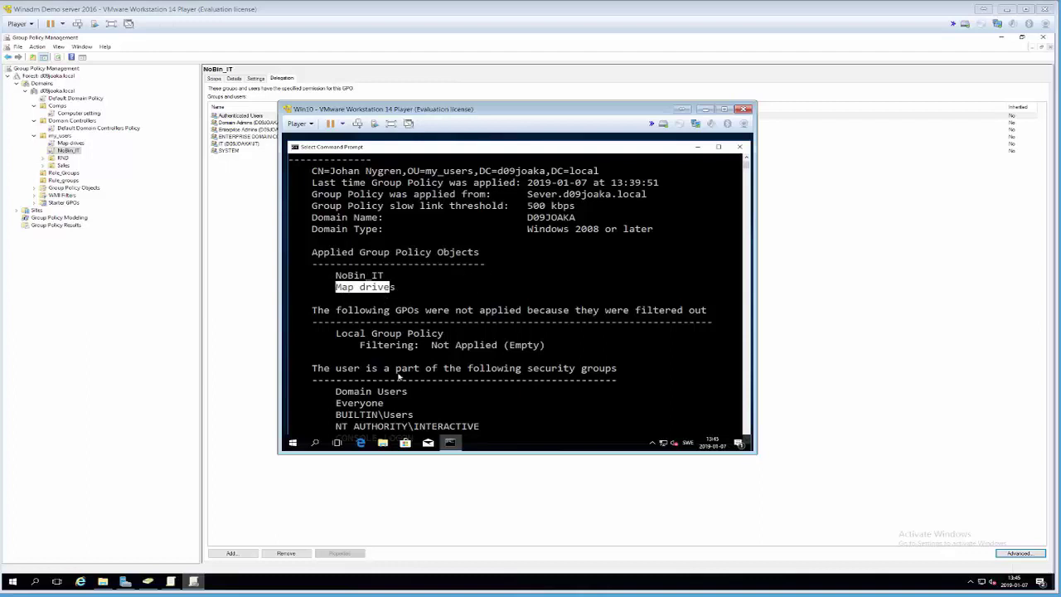
{"action": "left_click", "coordinate": [293, 443]}
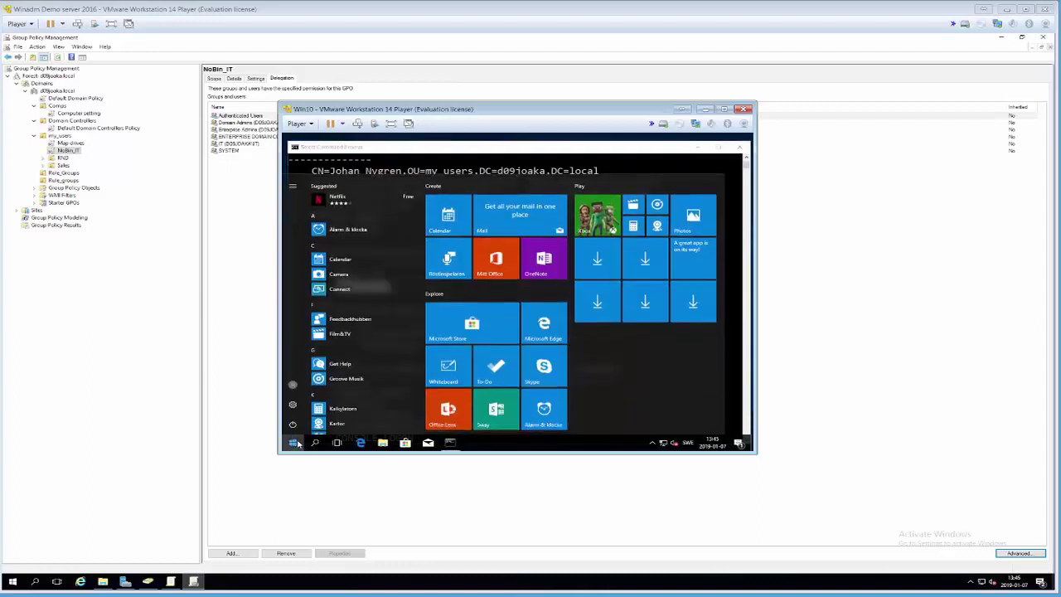
Sign the current user out of the Windows 10 client and bring up the sign-in screen.
{"action": "left_click", "coordinate": [293, 384]}
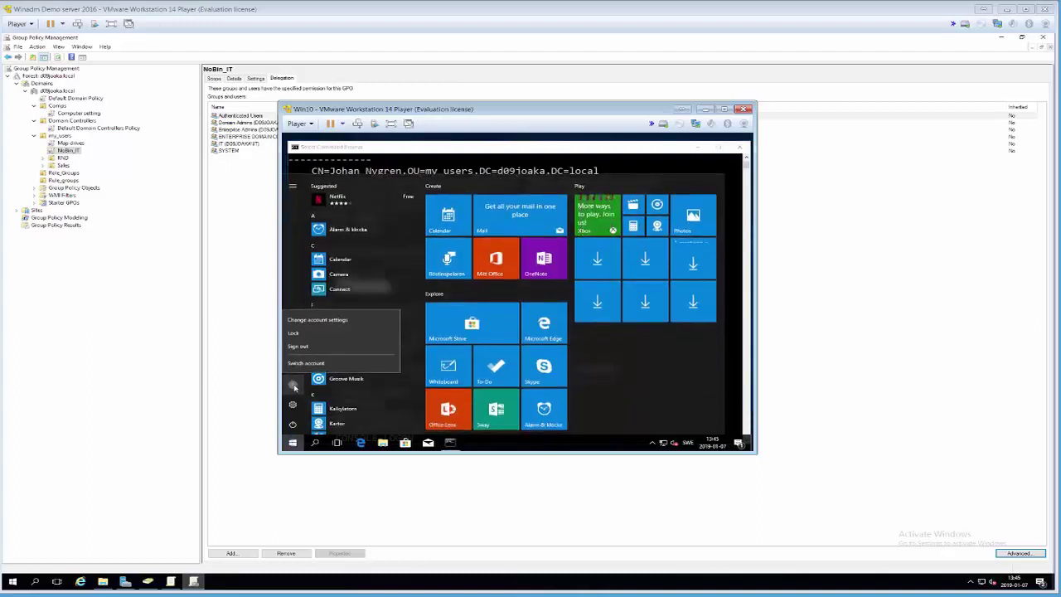
{"action": "left_click", "coordinate": [316, 347]}
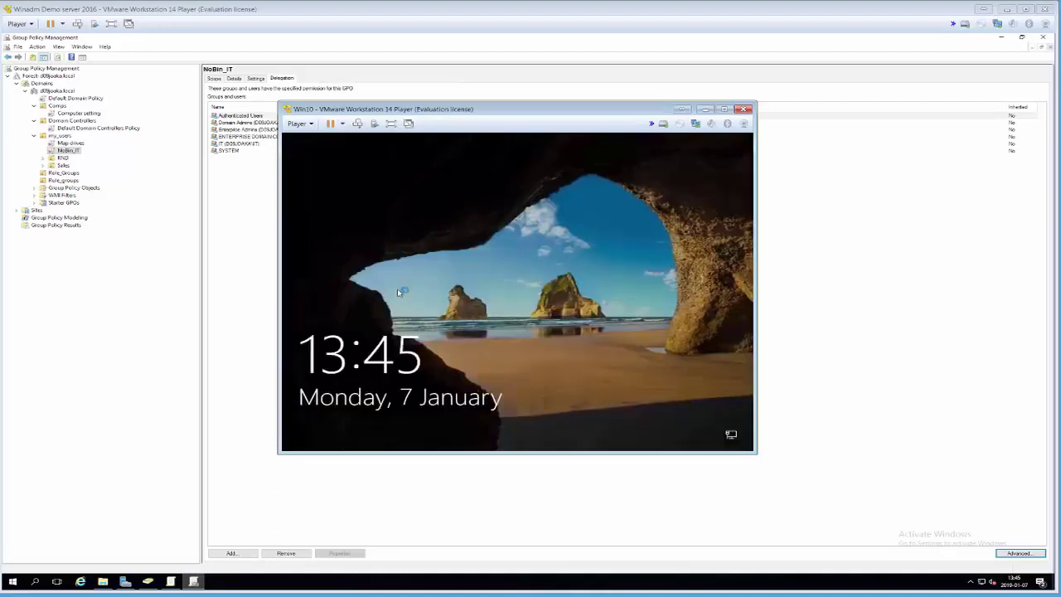
{"action": "left_click", "coordinate": [490, 295]}
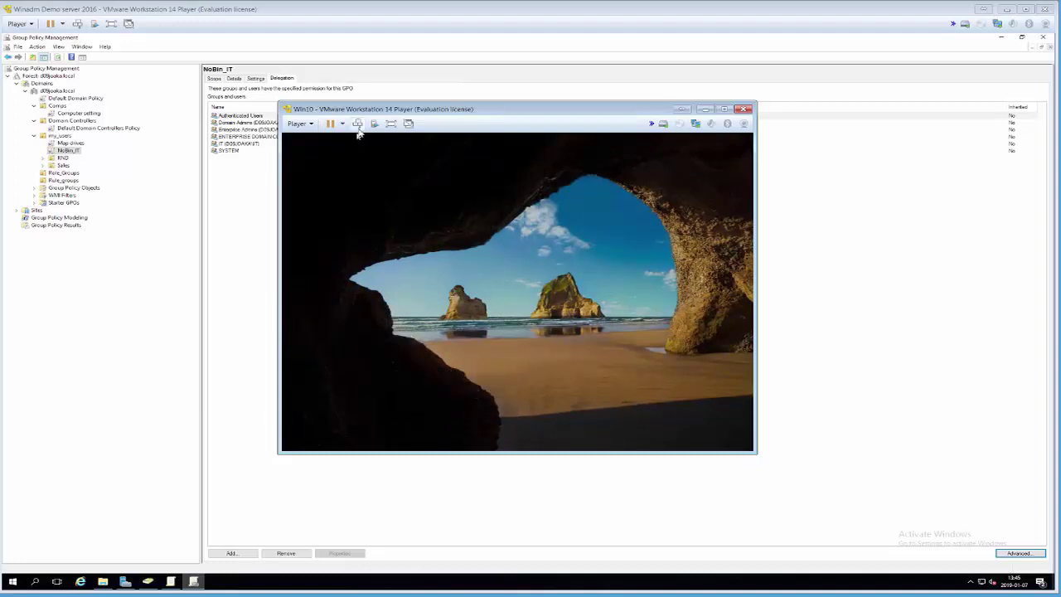
Sign in to the Win10 client as another domain user with that user's username and password.
{"action": "left_click", "coordinate": [336, 428]}
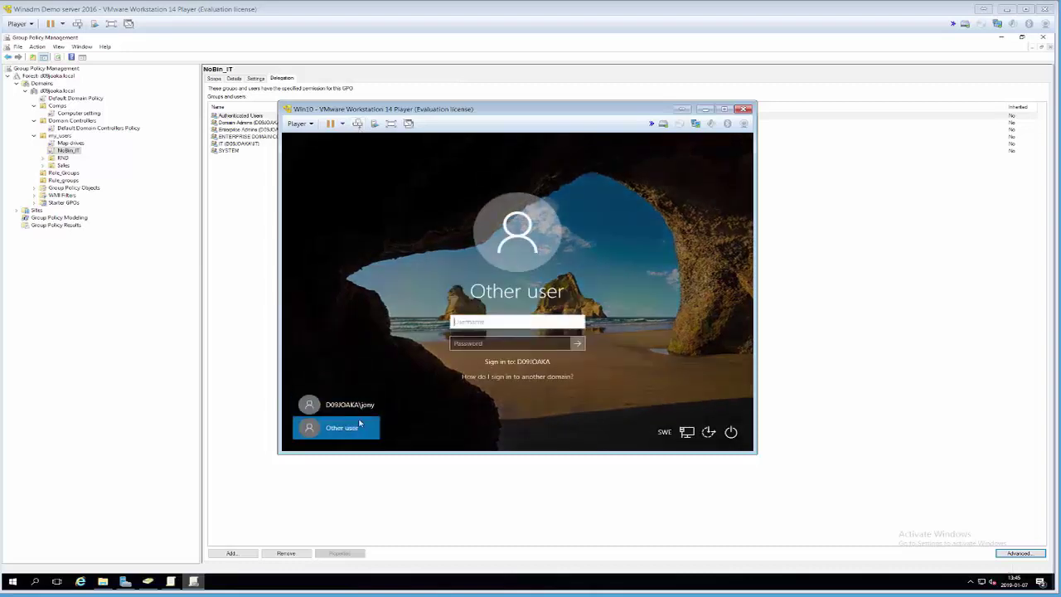
{"action": "type", "text": "cama"}
{"action": "key", "text": "Tab"}
{"action": "type", "text": "******"}
{"action": "key", "text": "Return"}
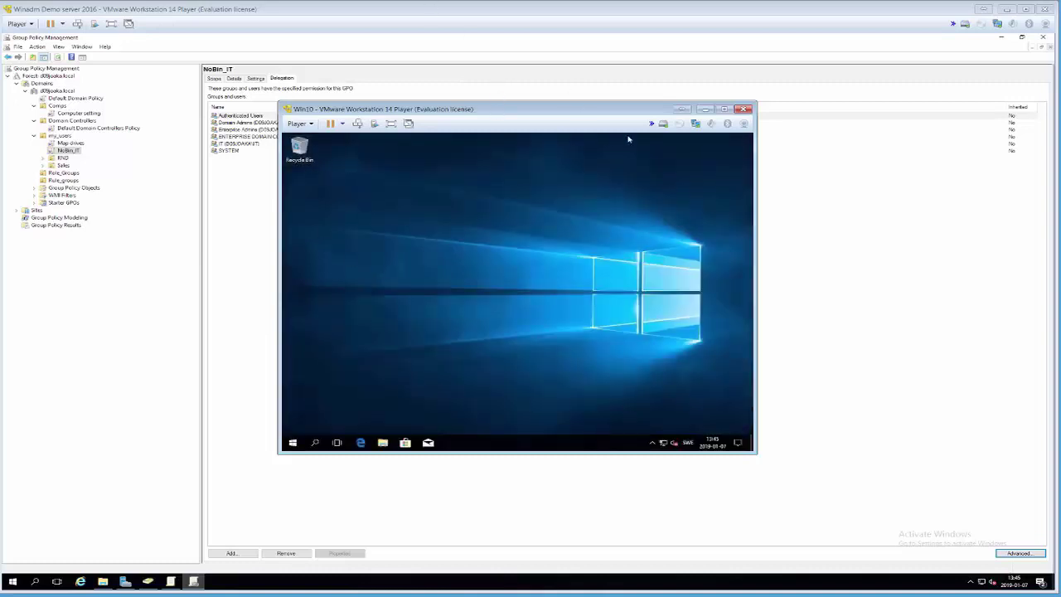
Minimise the client VM, then review NoBin_IT's Scope and Delegation, selecting Authenticated Users.
{"action": "left_click", "coordinate": [704, 109]}
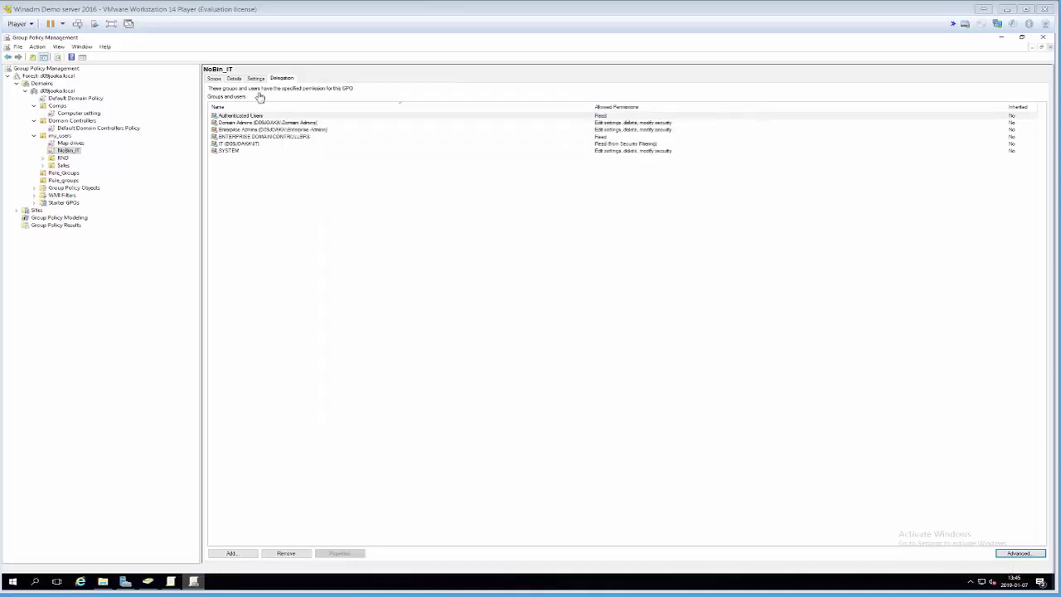
{"action": "left_click", "coordinate": [215, 79]}
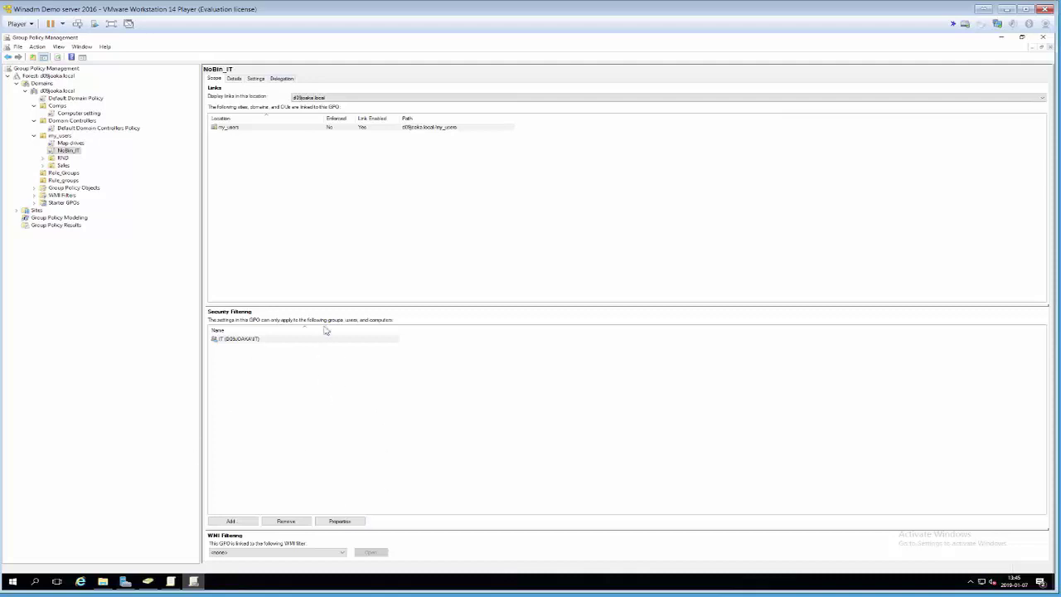
{"action": "left_click", "coordinate": [284, 78]}
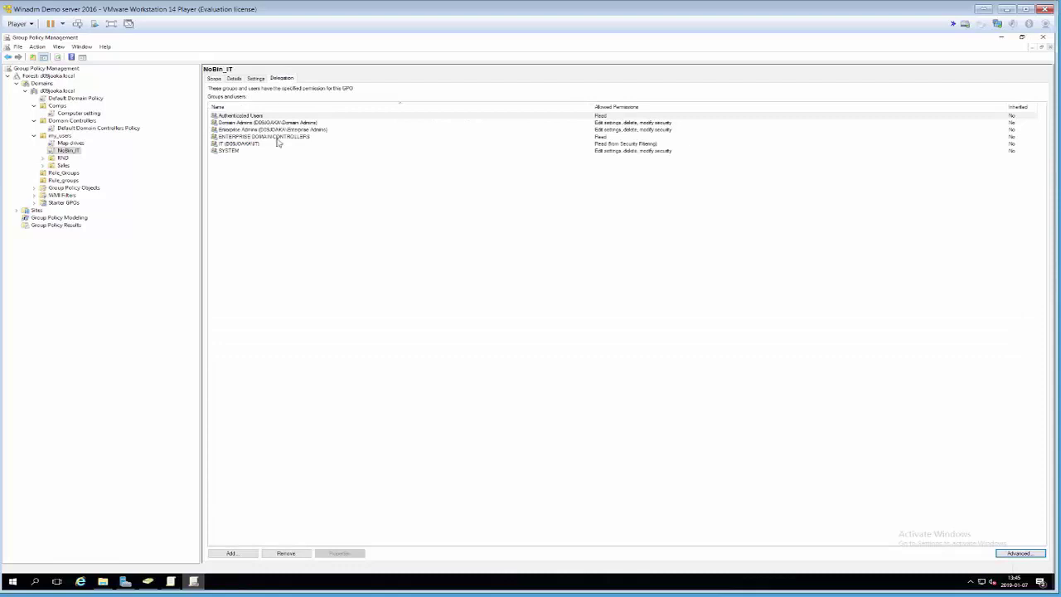
{"action": "left_click", "coordinate": [237, 116]}
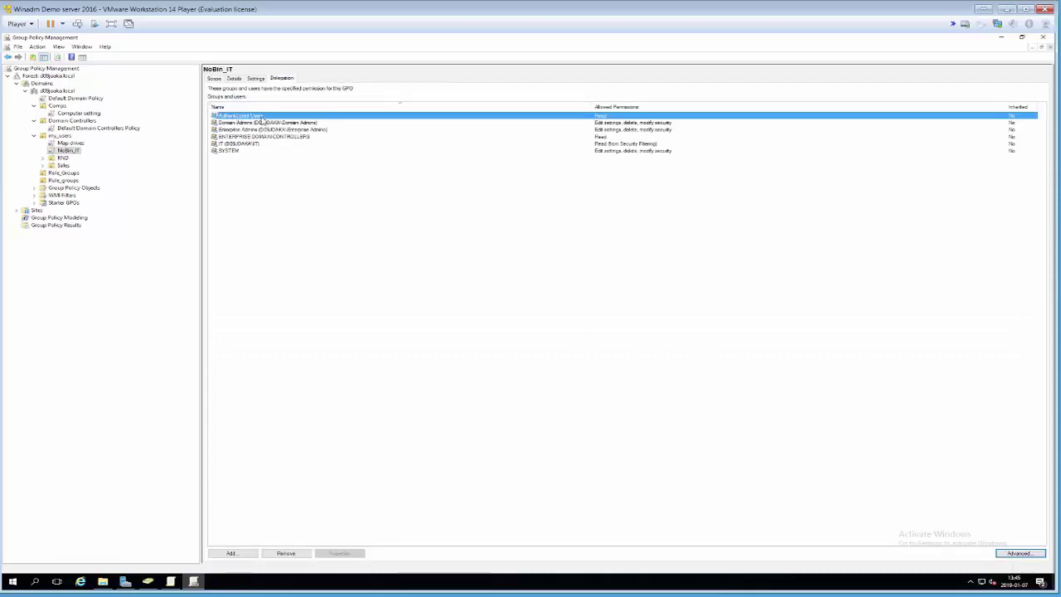
Start adding an 'auth' group to NoBin_IT's delegation, then cancel without adding it.
{"action": "left_click", "coordinate": [232, 553]}
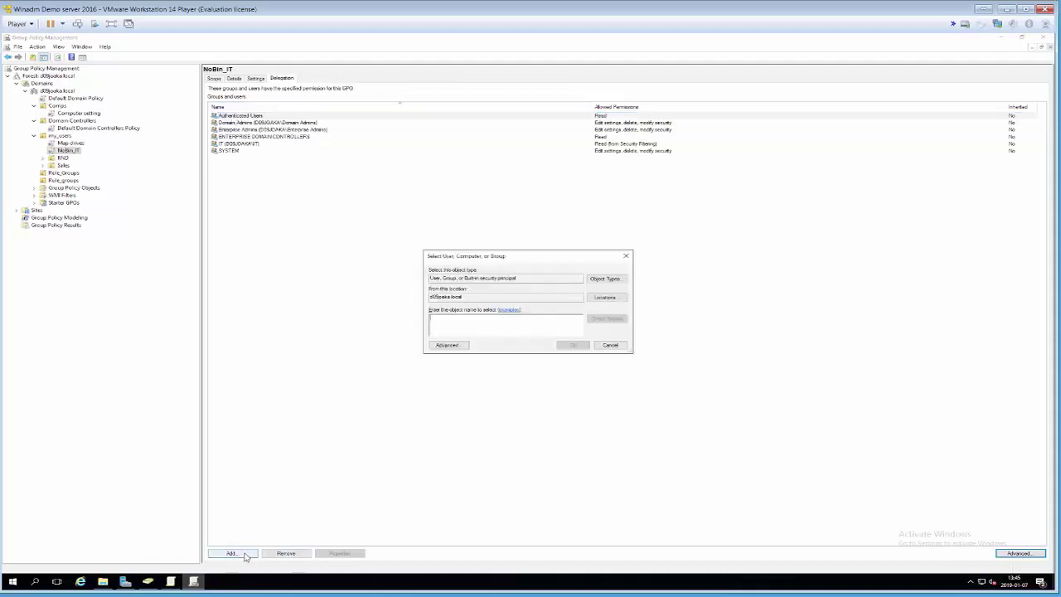
{"action": "type", "text": "authen"}
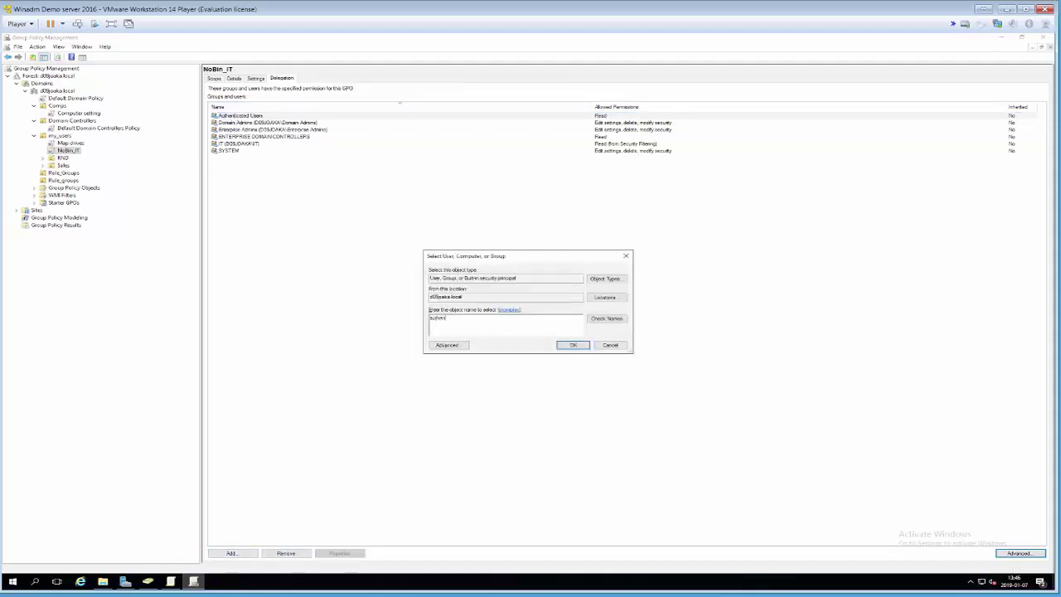
{"action": "key", "text": "Return"}
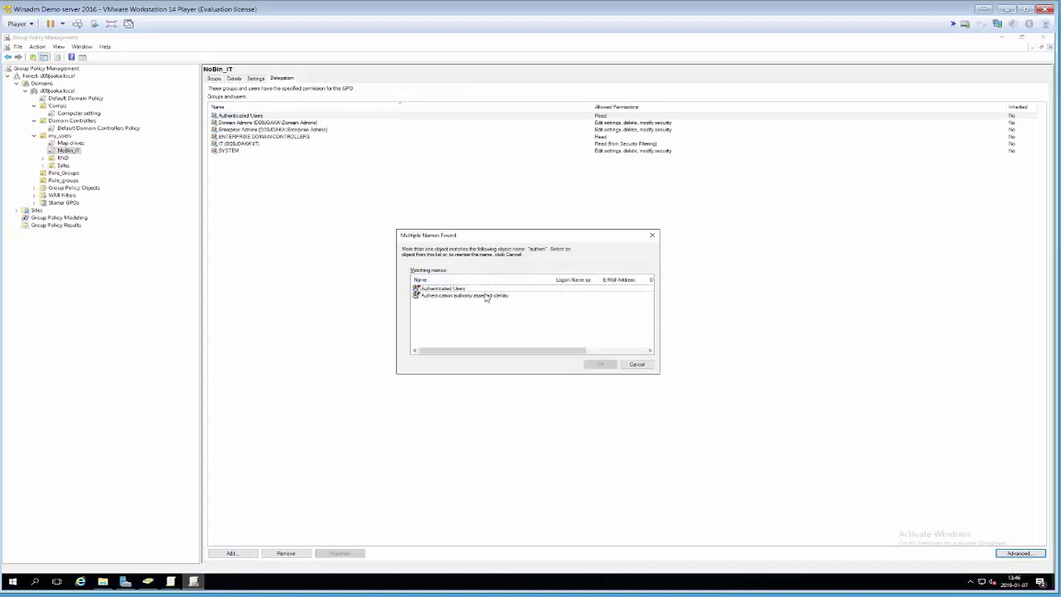
{"action": "left_click", "coordinate": [652, 234]}
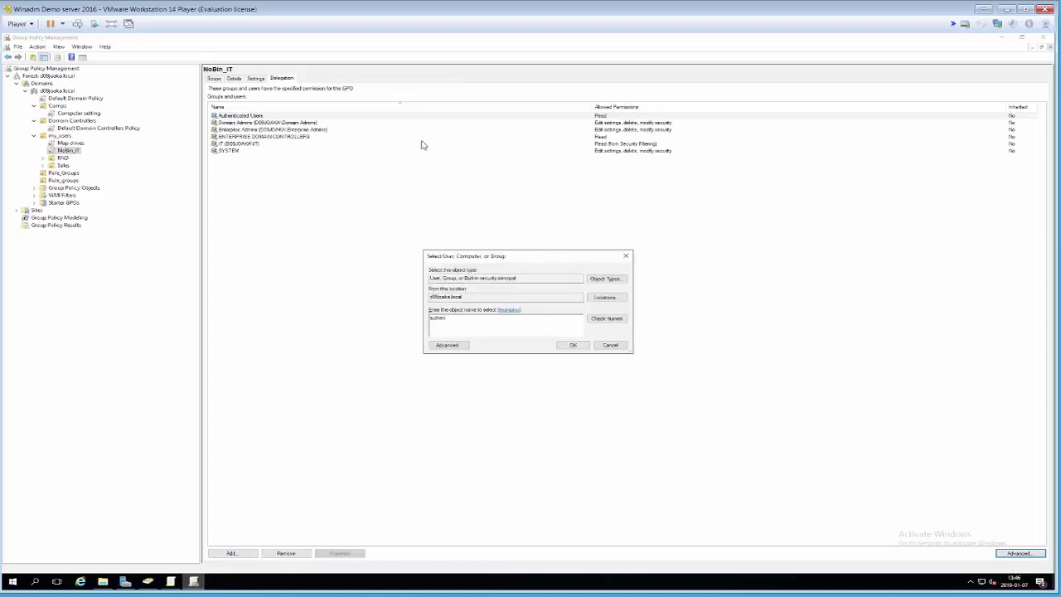
{"action": "left_click", "coordinate": [628, 257]}
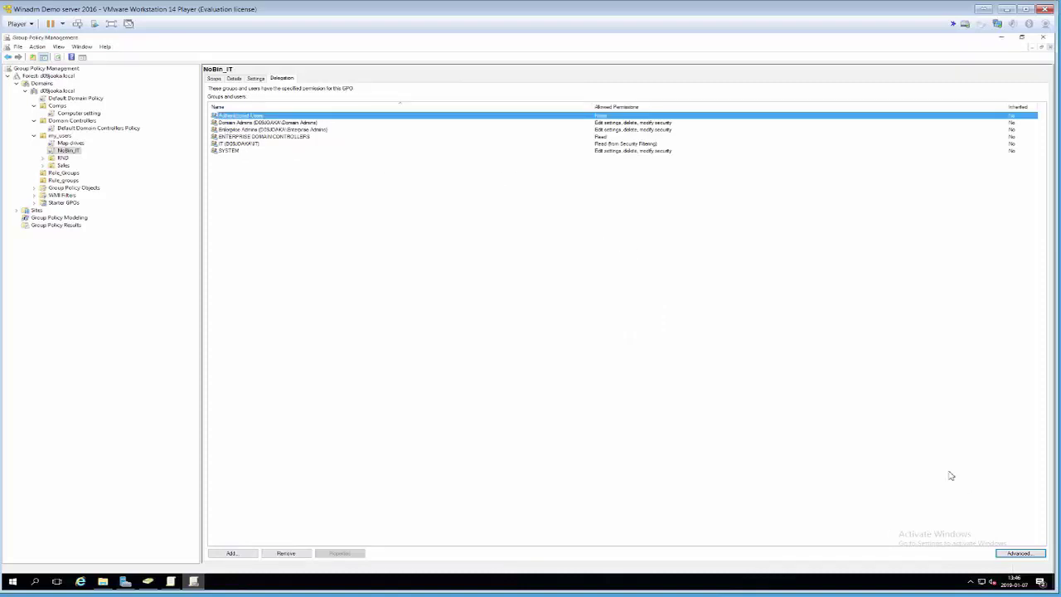
Inspect NoBin_IT's advanced permissions: Authenticated Users has Read, IT has Apply group policy; then select my_users.
{"action": "left_click", "coordinate": [1021, 554]}
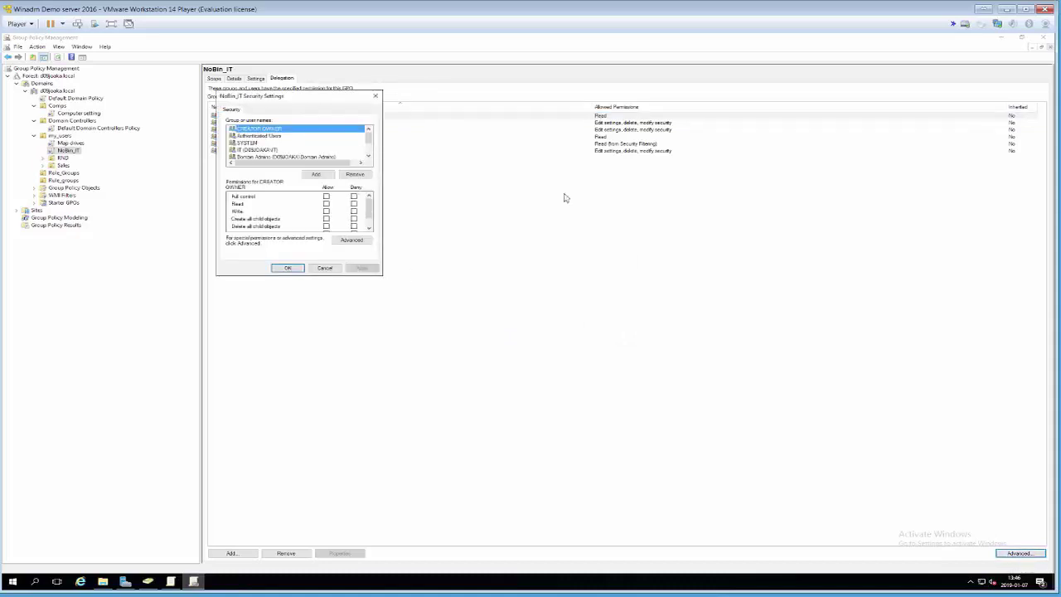
{"action": "left_click", "coordinate": [267, 136]}
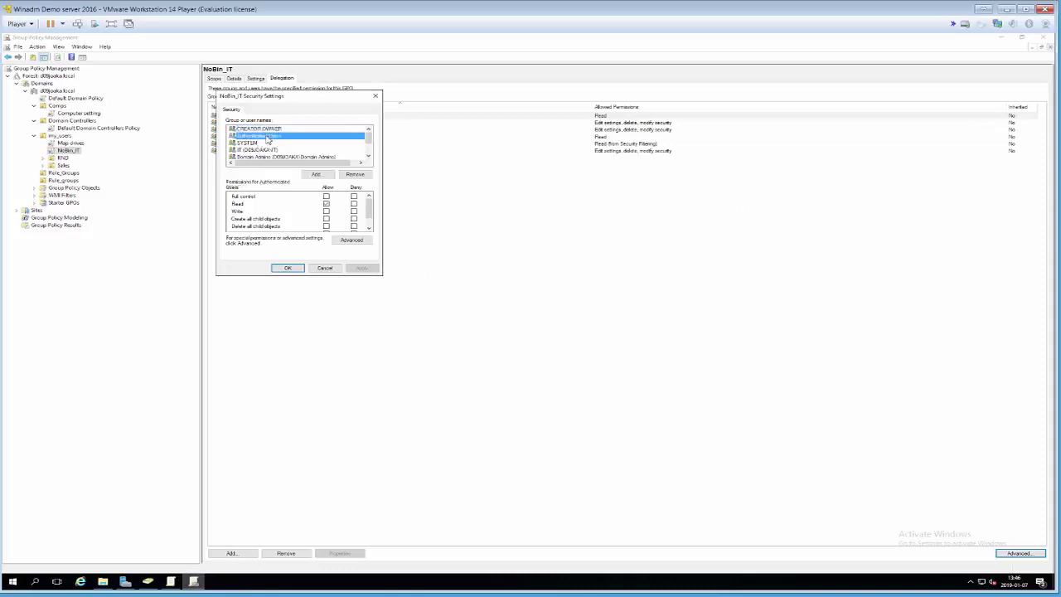
{"action": "left_click", "coordinate": [238, 204]}
{"action": "mouse_move", "coordinate": [368, 209]}
{"action": "left_mouse_down"}
{"action": "mouse_move", "coordinate": [369, 226]}
{"action": "mouse_move", "coordinate": [370, 207]}
{"action": "left_mouse_up"}
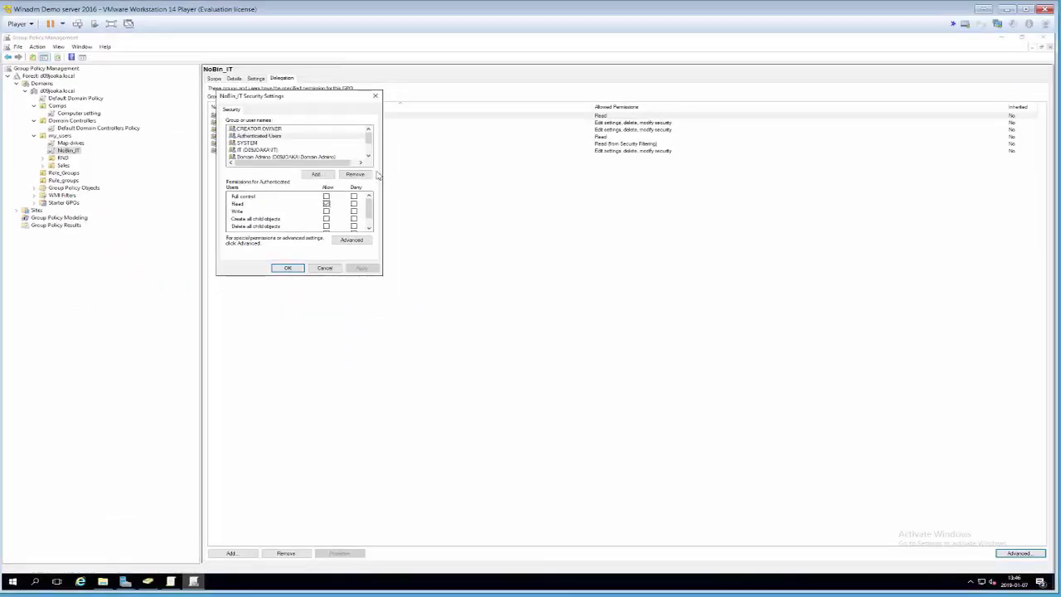
{"action": "left_click", "coordinate": [258, 150]}
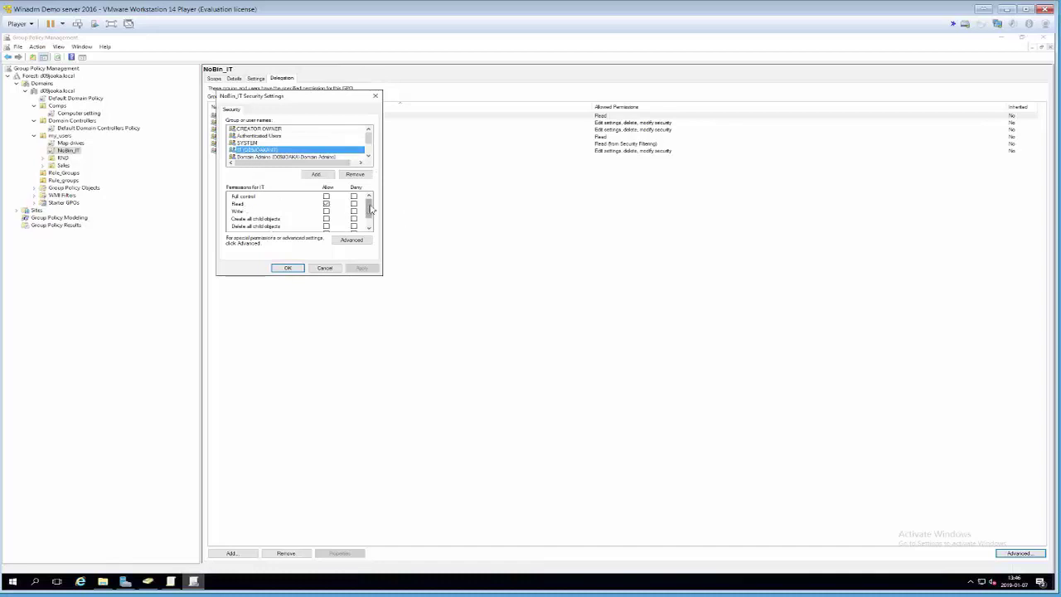
{"action": "left_click_drag", "start_coordinate": [369, 209], "coordinate": [370, 225]}
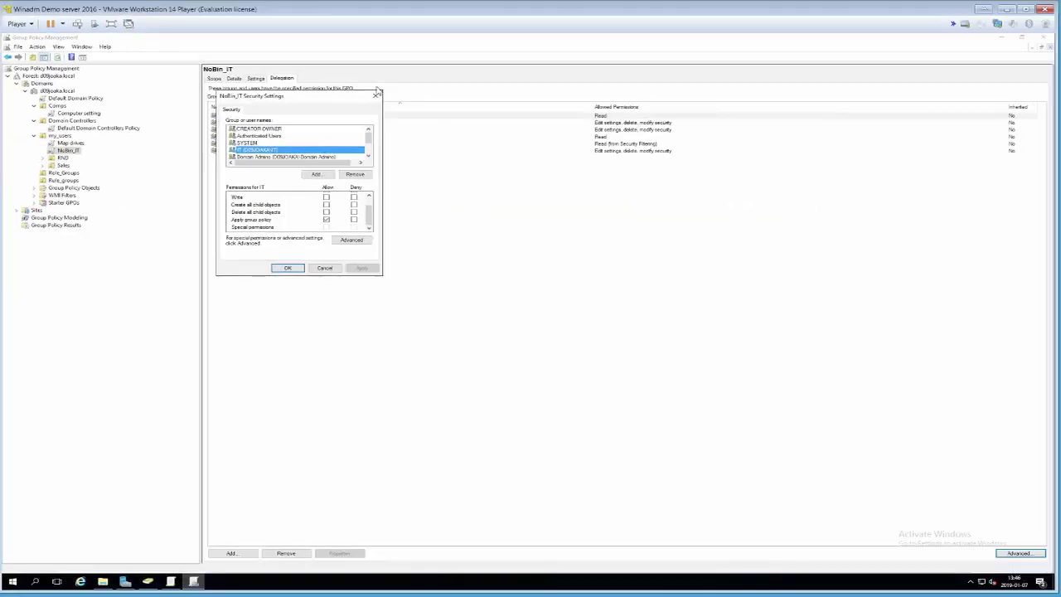
{"action": "left_click", "coordinate": [375, 97]}
{"action": "left_click", "coordinate": [58, 137]}
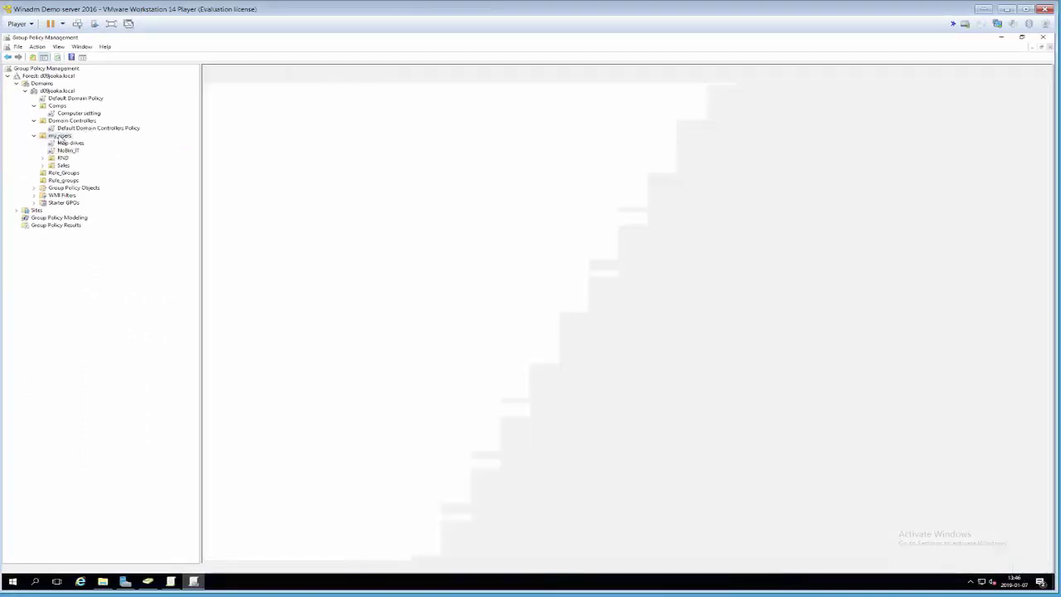
Create a new GPO named 'test' linked to the my_users OU.
{"action": "right_click", "coordinate": [60, 137]}
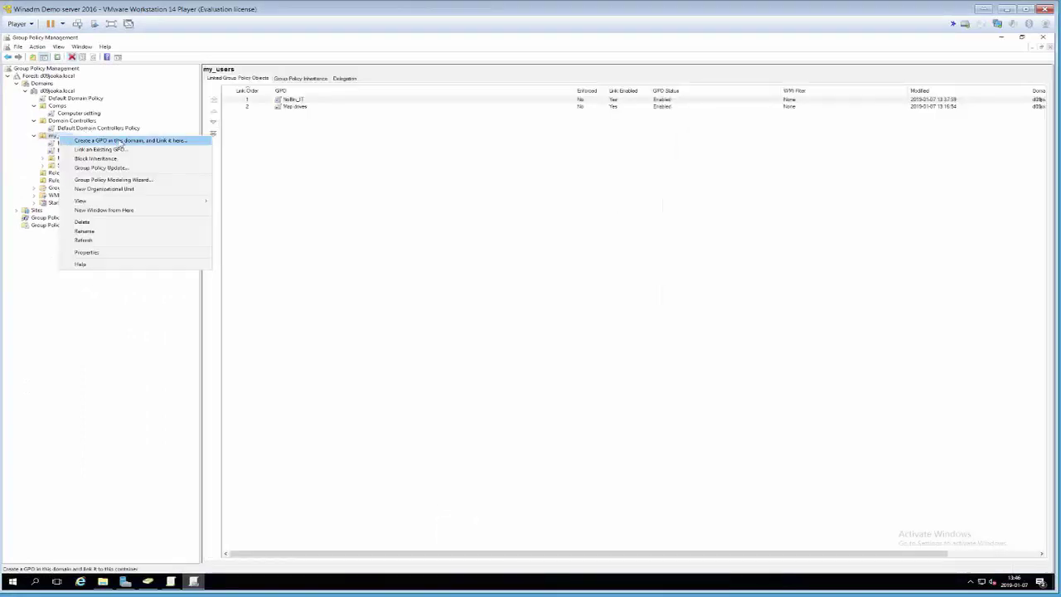
{"action": "left_click", "coordinate": [121, 141]}
{"action": "type", "text": "test"}
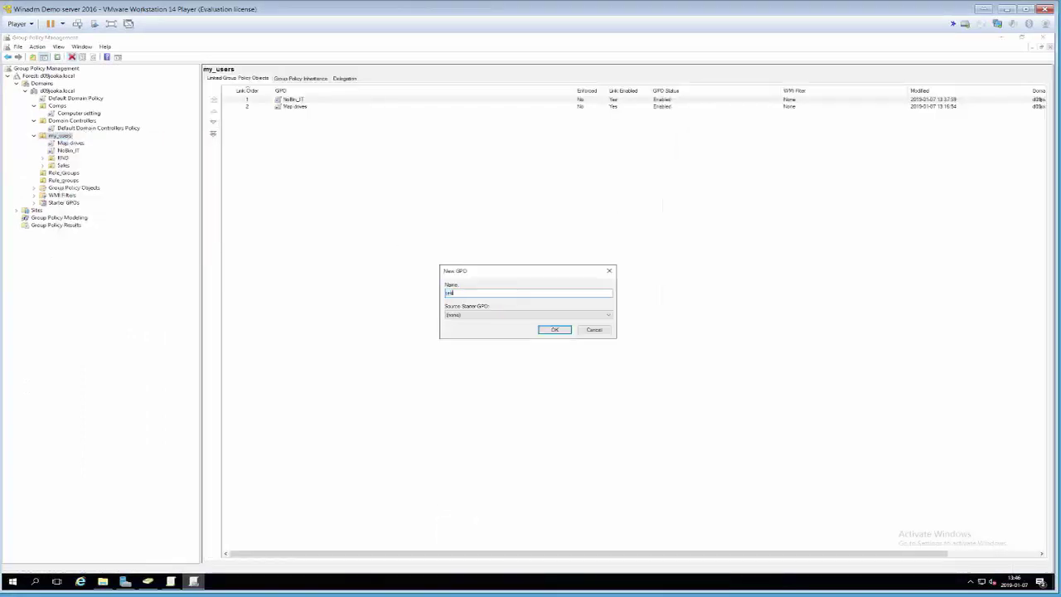
{"action": "key", "text": "Return"}
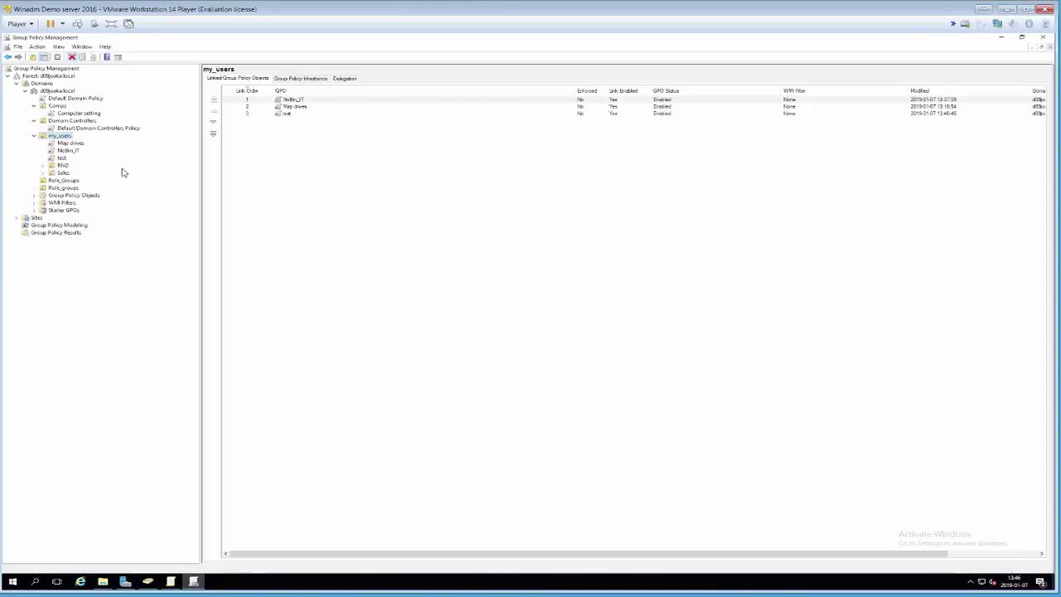
Add the IT group to test's security filtering and review its delegation entries.
{"action": "left_click", "coordinate": [63, 158]}
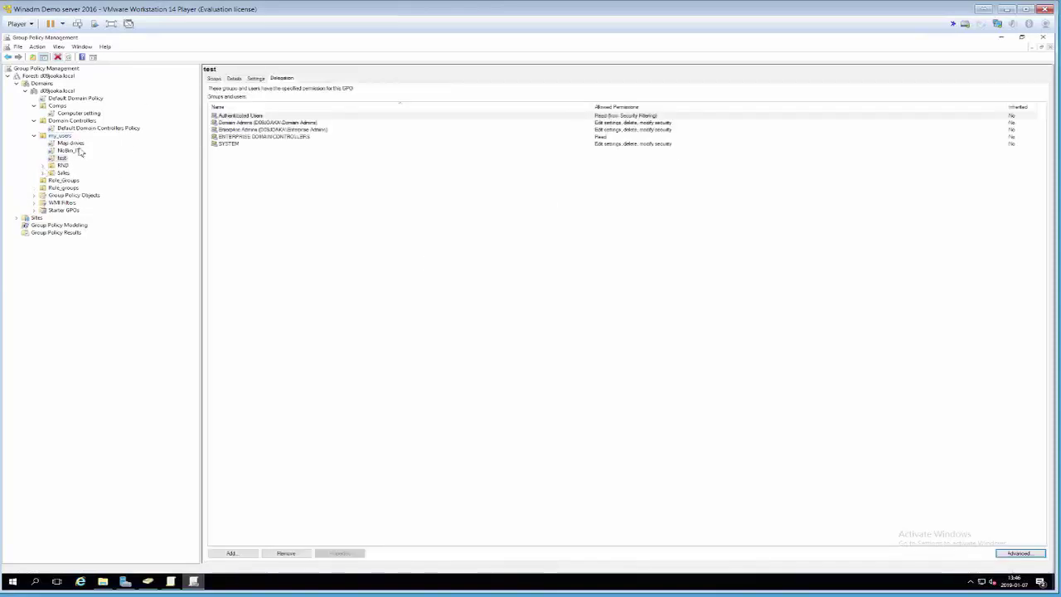
{"action": "left_click", "coordinate": [214, 79]}
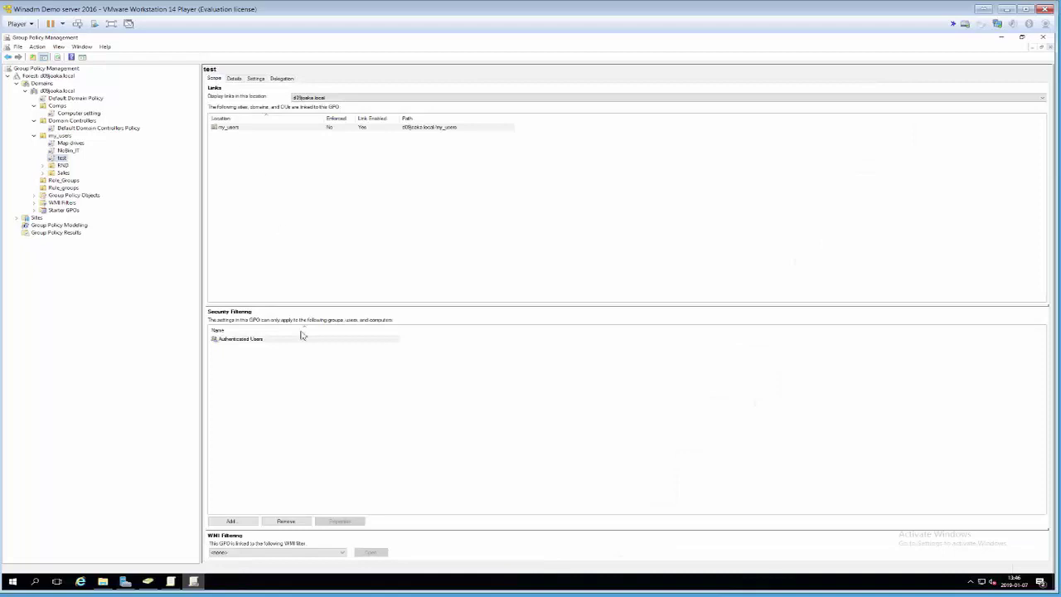
{"action": "left_click", "coordinate": [231, 522]}
{"action": "type", "text": "t"}
{"action": "key", "text": "Return"}
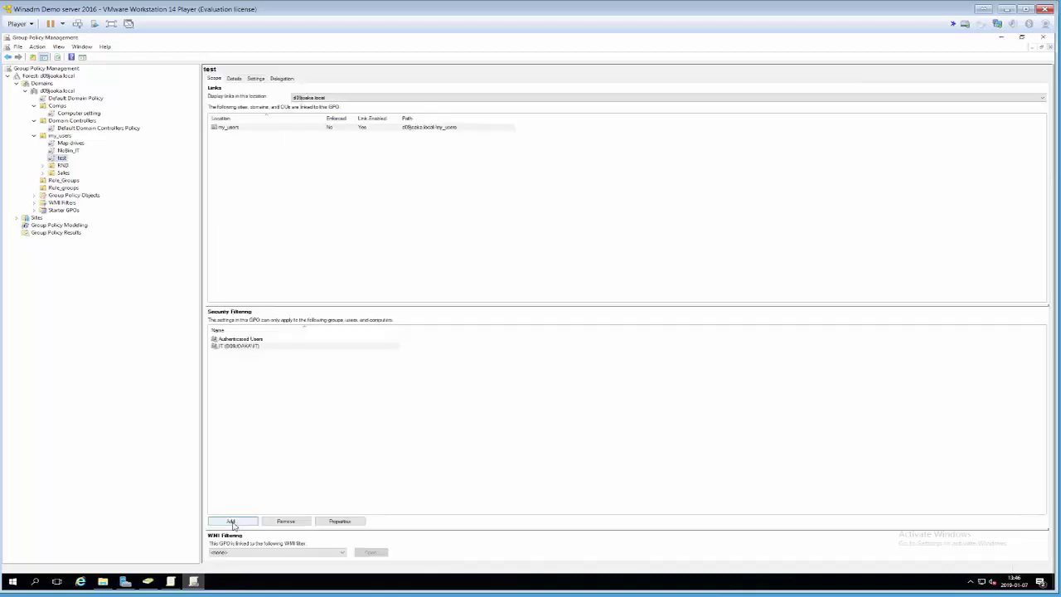
{"action": "left_click", "coordinate": [286, 78]}
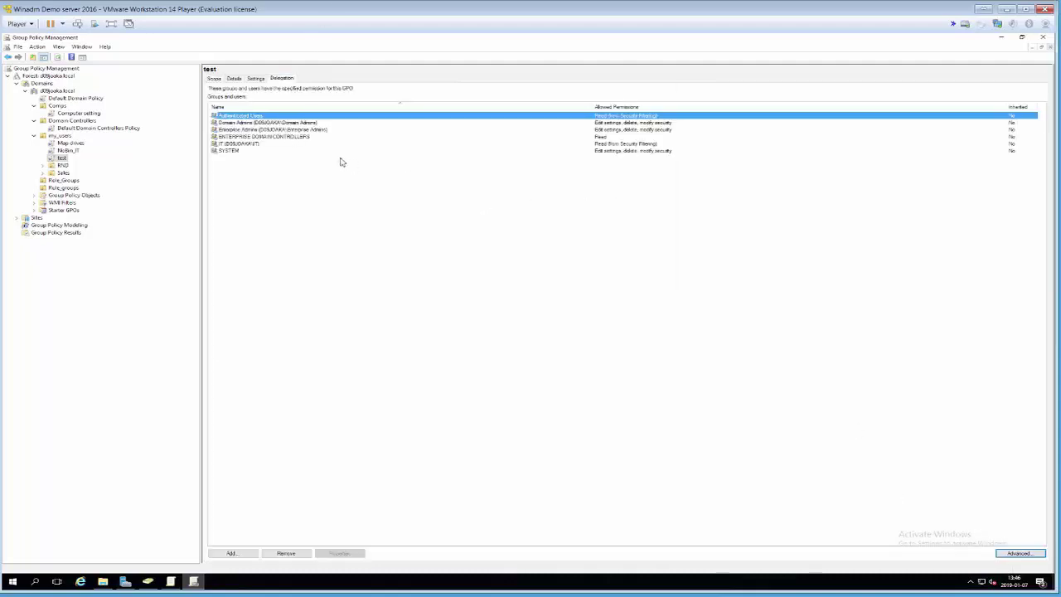
{"action": "left_click", "coordinate": [614, 145]}
{"action": "left_click", "coordinate": [621, 117]}
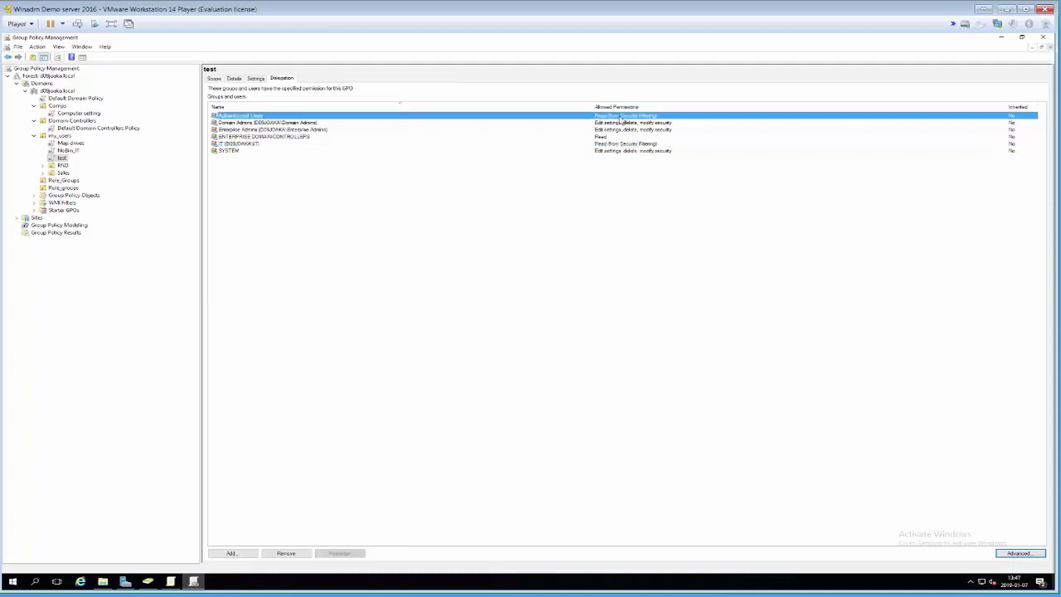
Remove Allow Apply group policy from Authenticated Users in test's advanced security settings.
{"action": "double_click", "coordinate": [241, 144]}
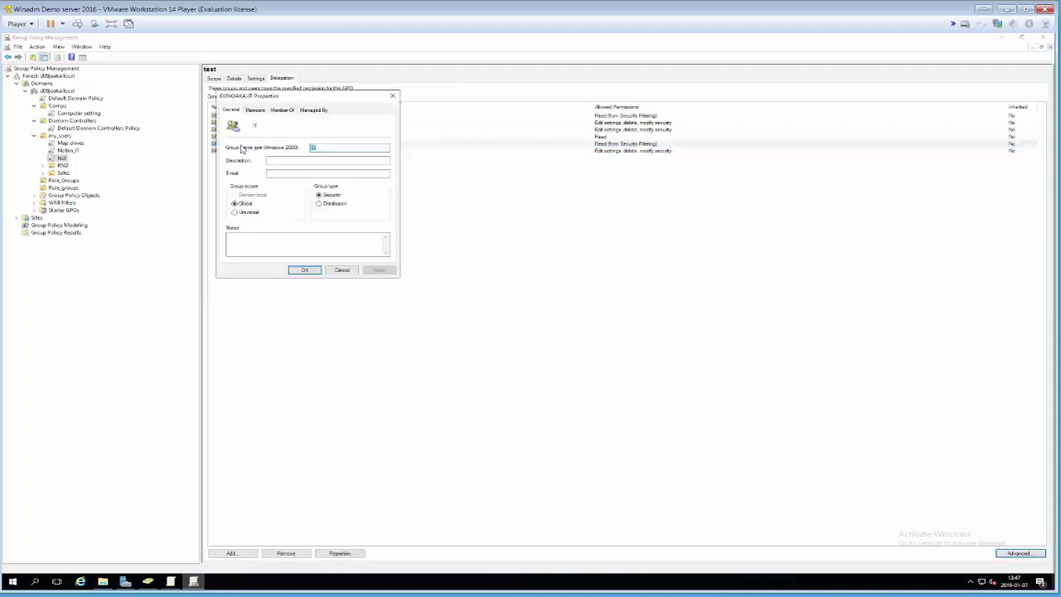
{"action": "left_click", "coordinate": [393, 96]}
{"action": "left_click", "coordinate": [1013, 553]}
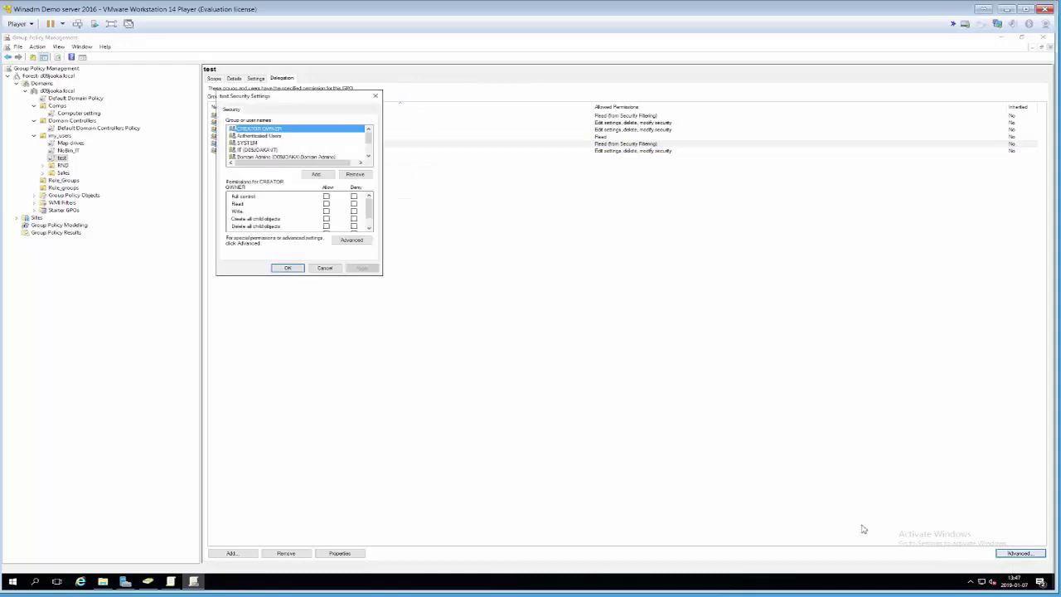
{"action": "left_click", "coordinate": [275, 136]}
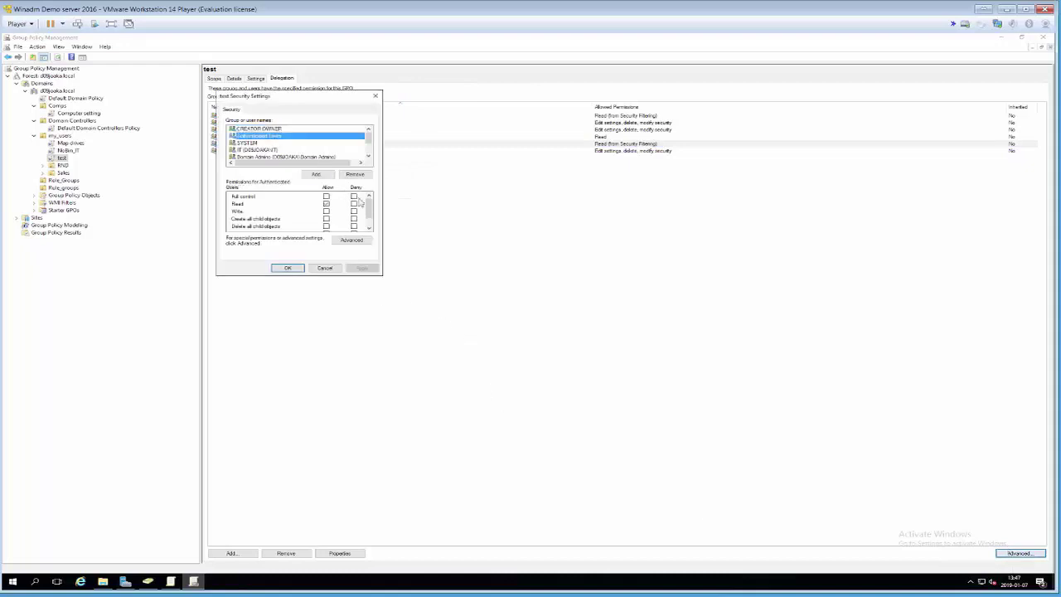
{"action": "left_click", "coordinate": [326, 203]}
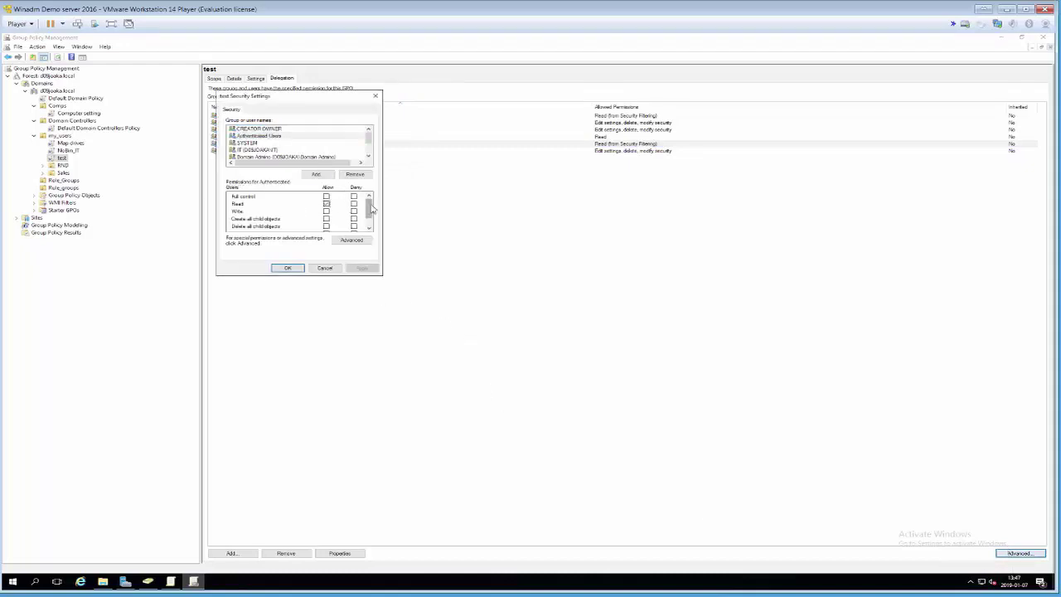
{"action": "scroll", "coordinate": [370, 211], "scroll_direction": "down", "scroll_amount": 1}
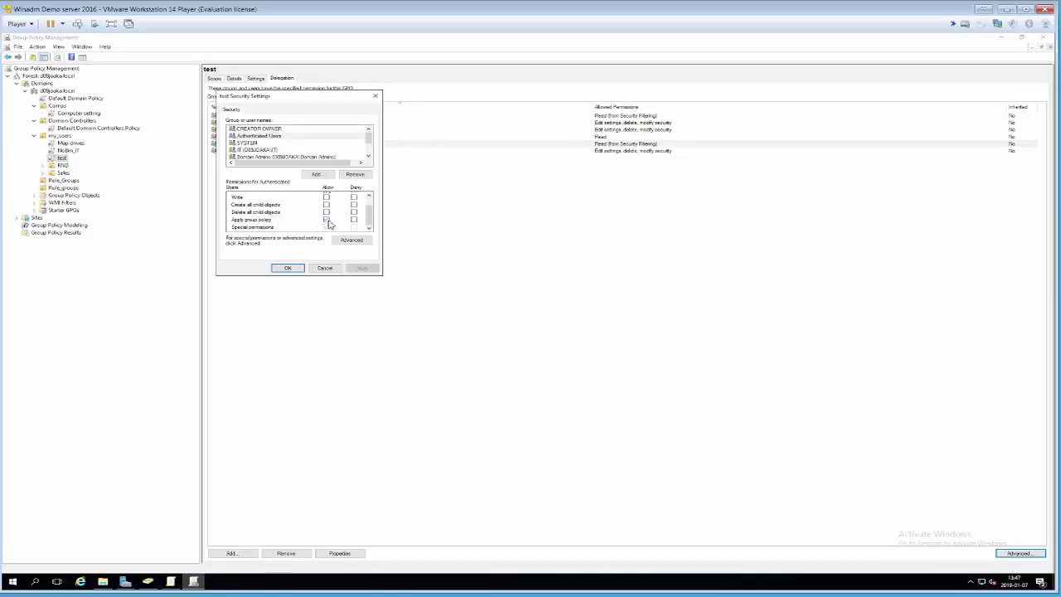
{"action": "left_click", "coordinate": [328, 222]}
{"action": "left_click", "coordinate": [361, 267]}
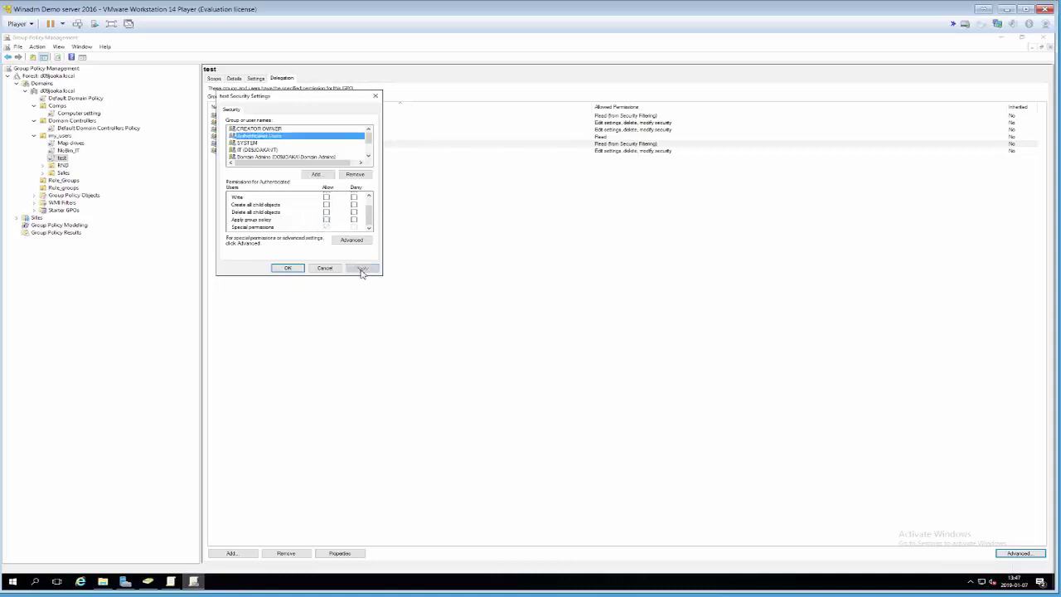
{"action": "left_click", "coordinate": [287, 268]}
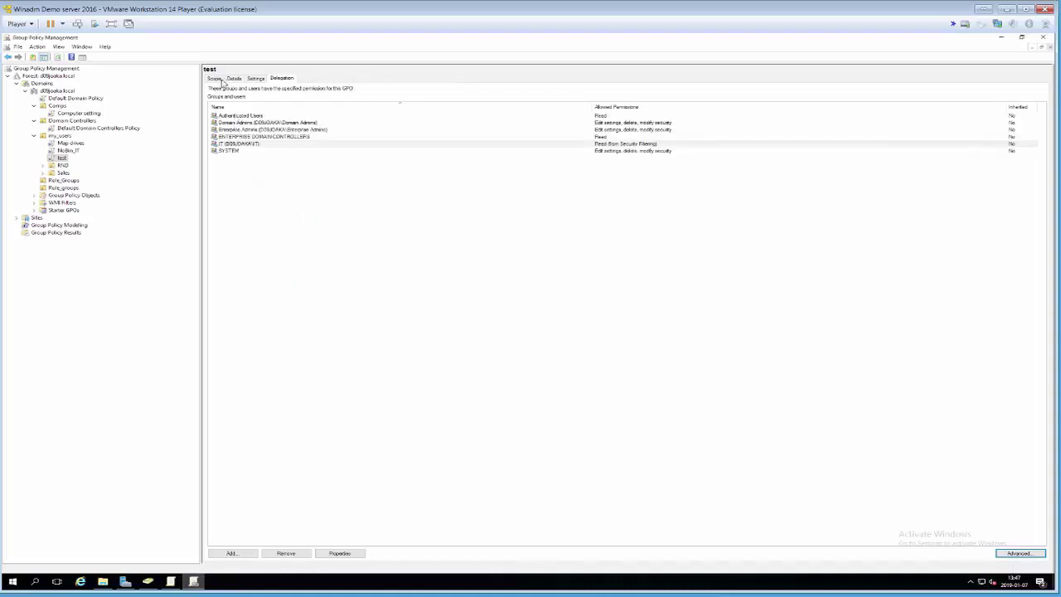
Confirm test's security filtering now lists only IT, then select the Map drives GPO.
{"action": "left_click", "coordinate": [214, 78]}
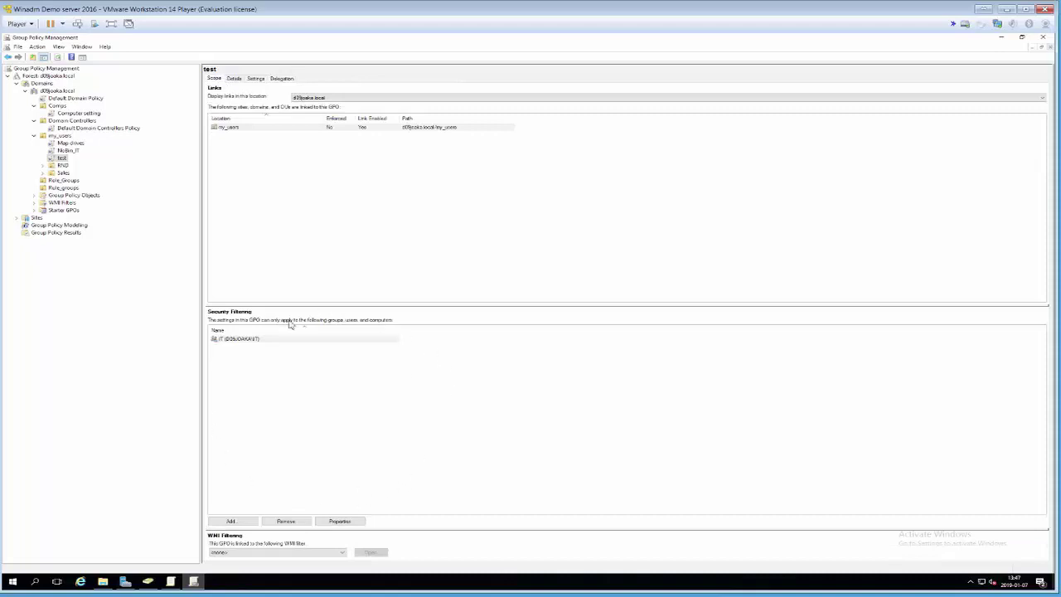
{"action": "left_click", "coordinate": [282, 79]}
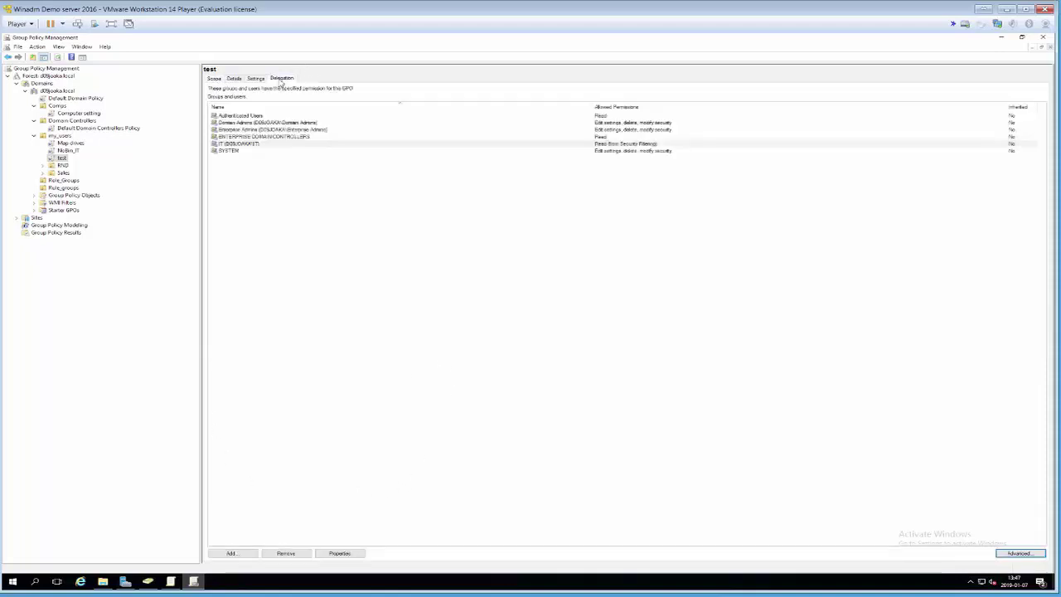
{"action": "left_click", "coordinate": [231, 118]}
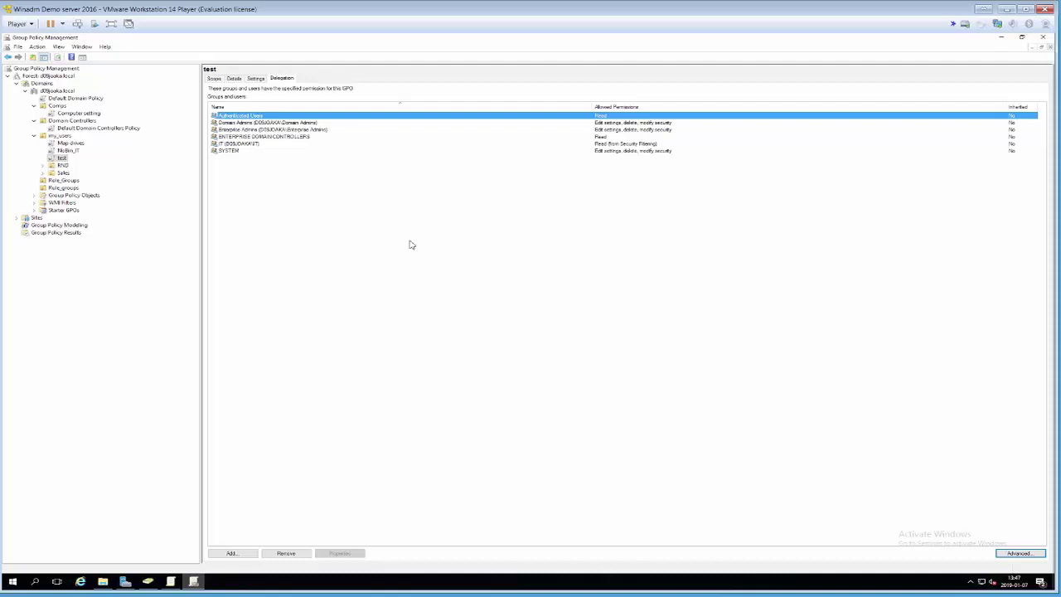
{"action": "left_click", "coordinate": [78, 143]}
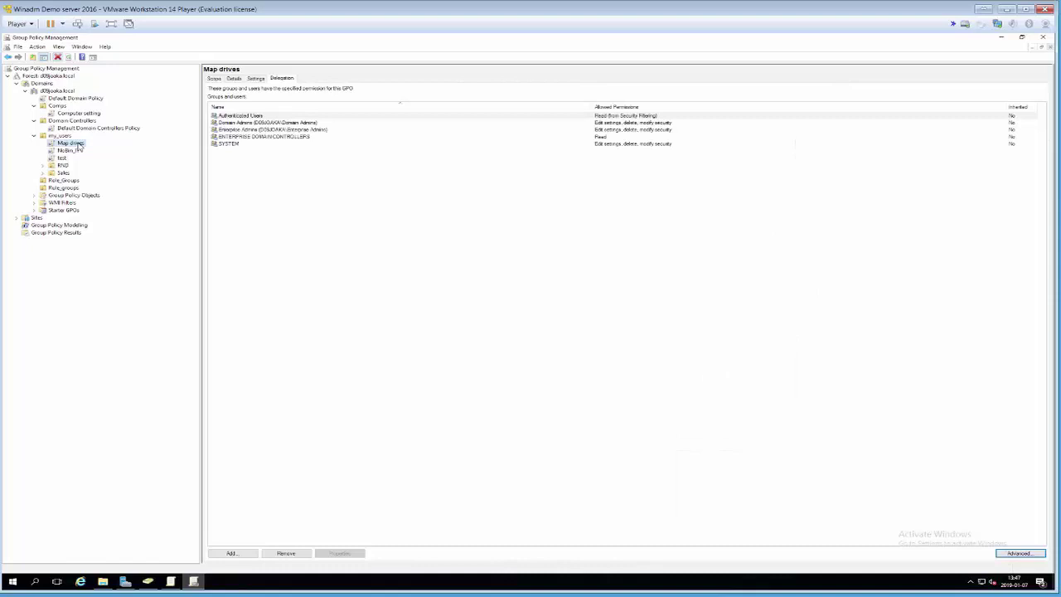
Edit Map drives maximised, at User Configuration > Preferences > Windows Settings > Drive Maps.
{"action": "right_click", "coordinate": [78, 145]}
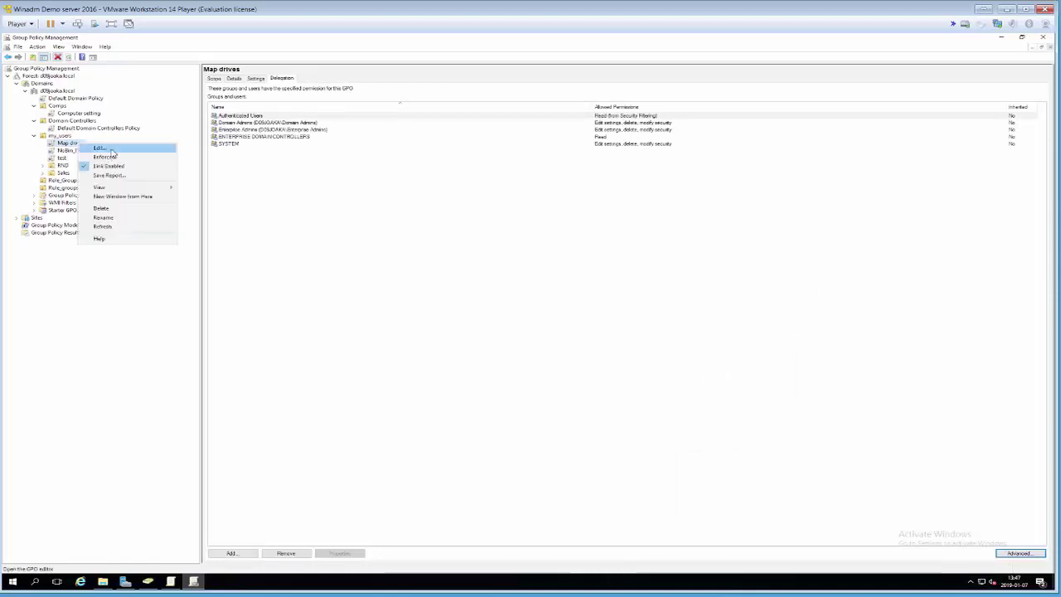
{"action": "left_click", "coordinate": [112, 149]}
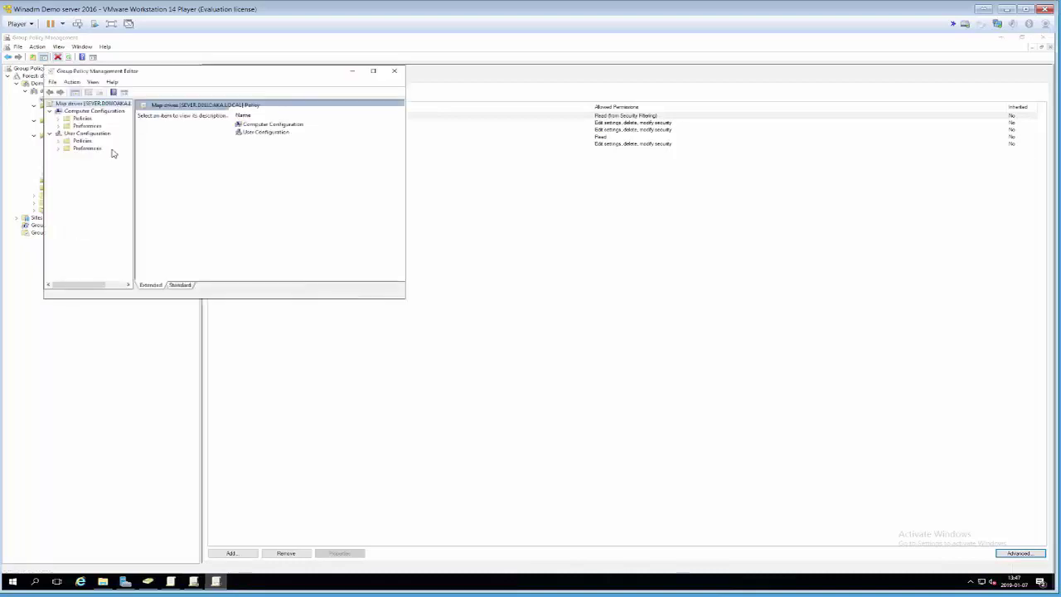
{"action": "left_click", "coordinate": [373, 72]}
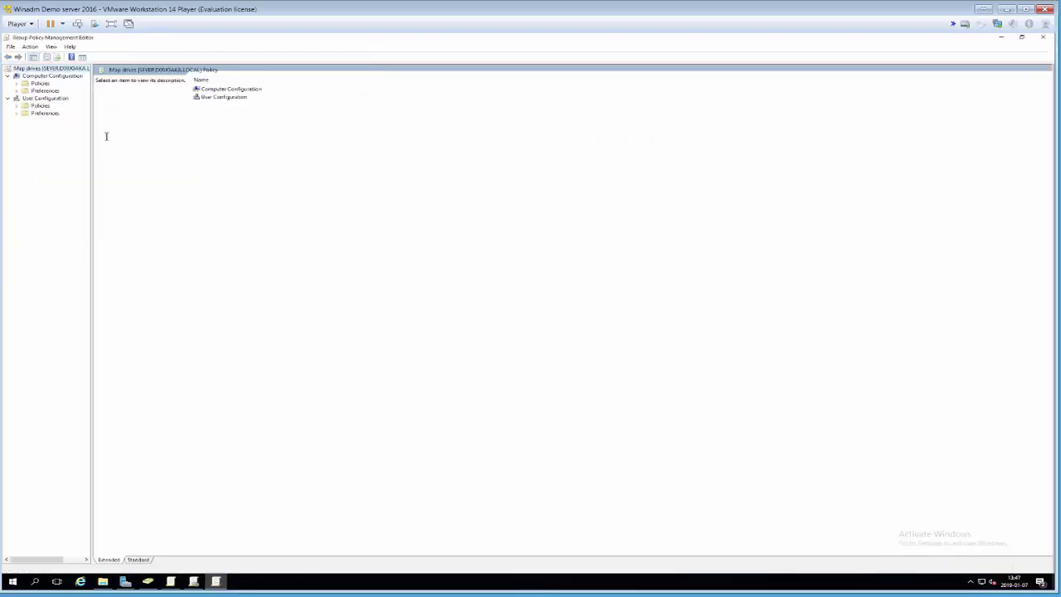
{"action": "left_click", "coordinate": [16, 113]}
{"action": "left_click", "coordinate": [25, 121]}
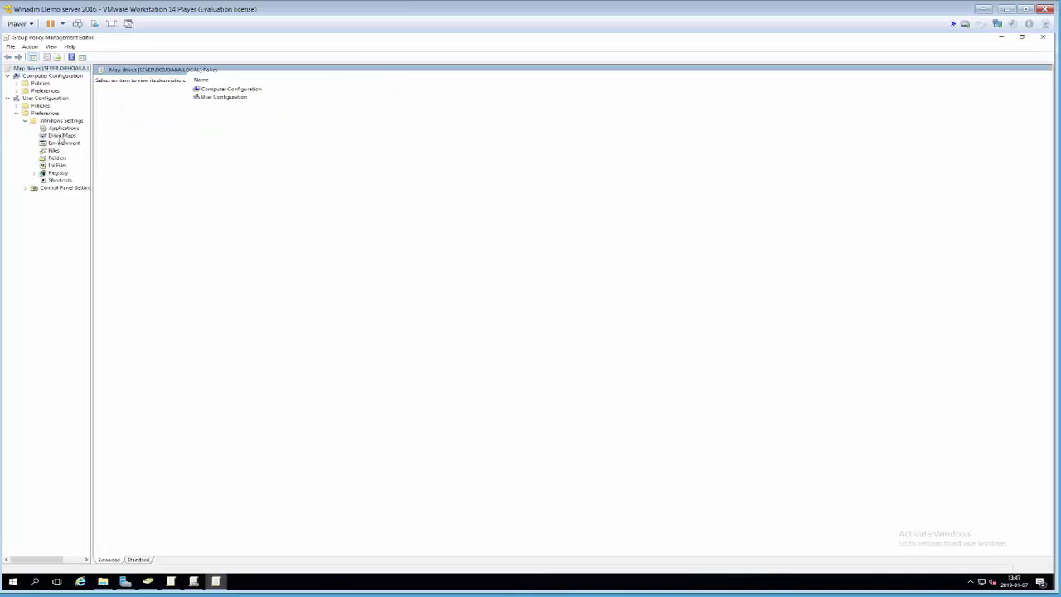
{"action": "left_click", "coordinate": [60, 137]}
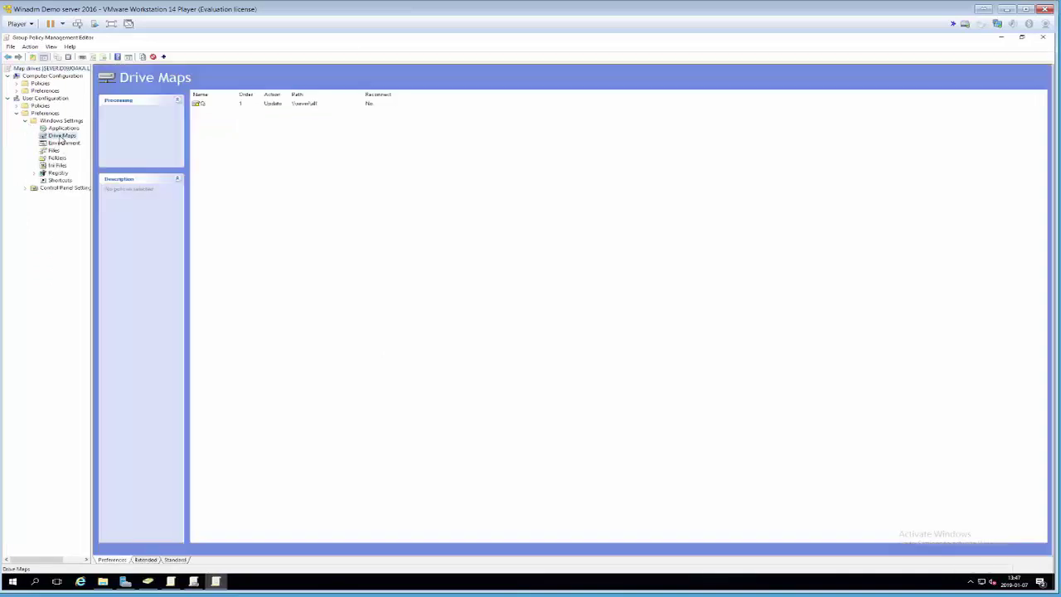
Check the Finance share in the server's Shares folder, then close that window.
{"action": "left_click", "coordinate": [102, 581]}
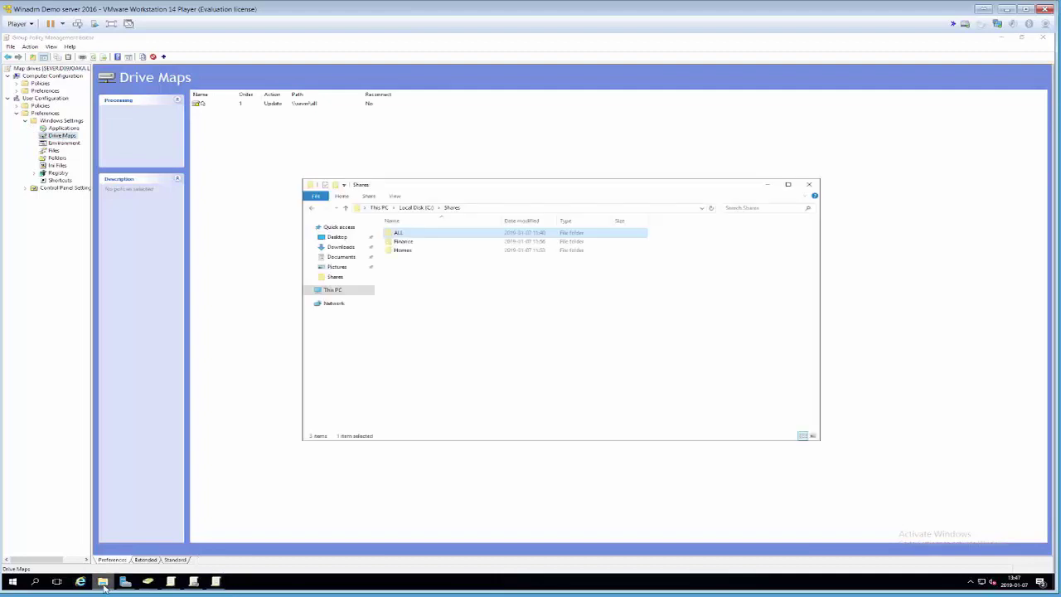
{"action": "left_click", "coordinate": [404, 242]}
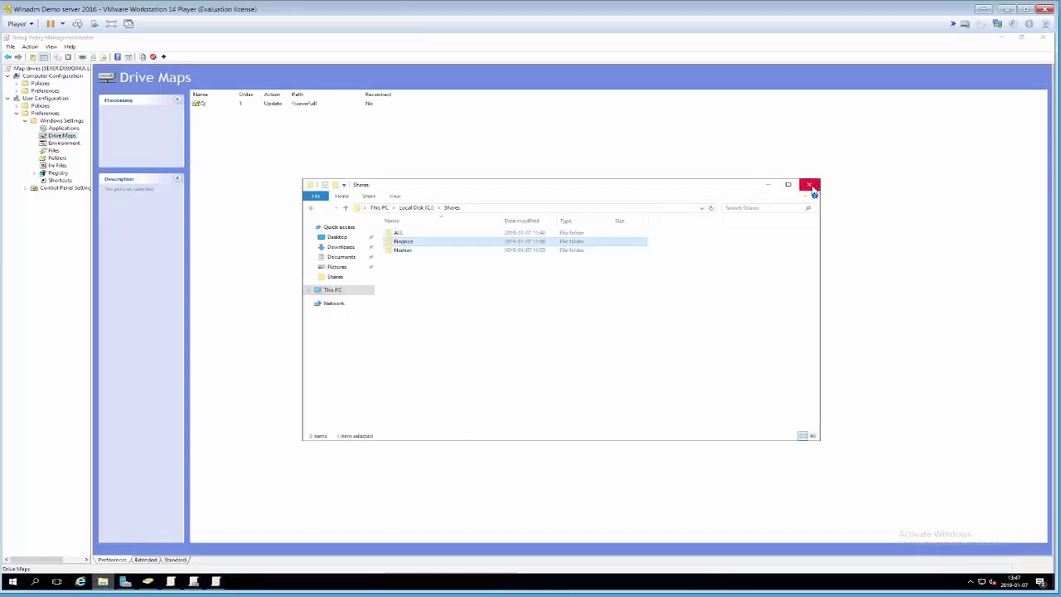
{"action": "left_click", "coordinate": [813, 191]}
{"action": "right_click", "coordinate": [299, 158]}
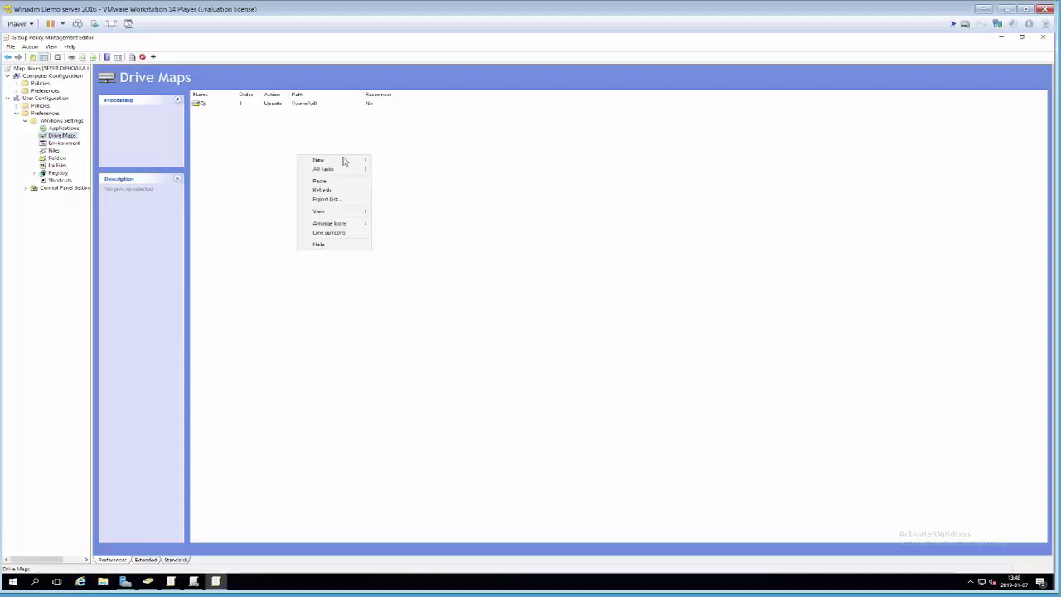
Create a new mapped drive to \\server\Finance using drive letter T.
{"action": "mouse_move", "coordinate": [344, 161]}
{"action": "left_click", "coordinate": [429, 160]}
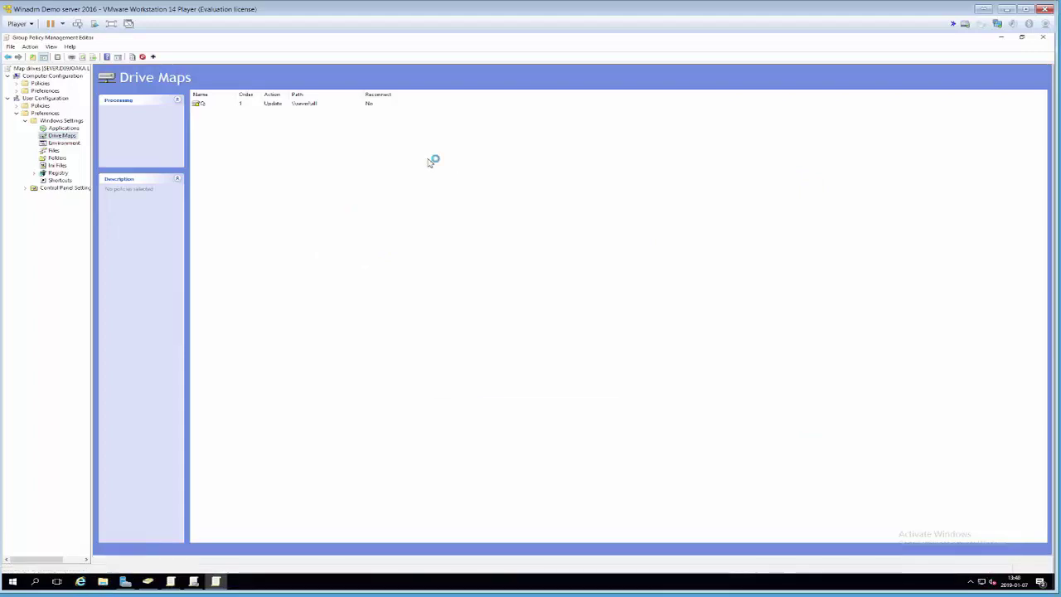
{"action": "left_click", "coordinate": [519, 259]}
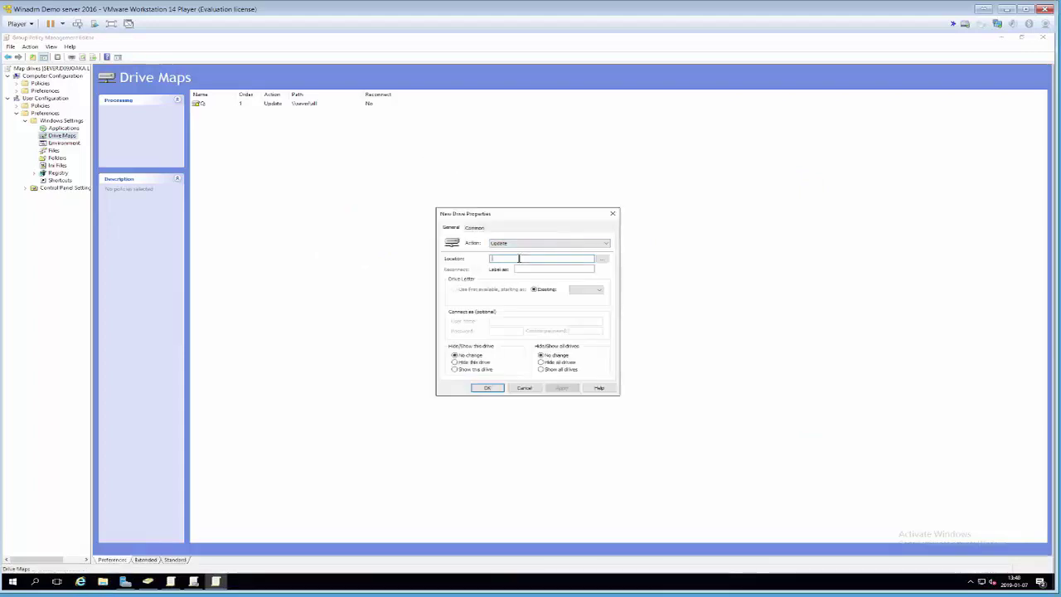
{"action": "type", "text": "\\\\server\\"}
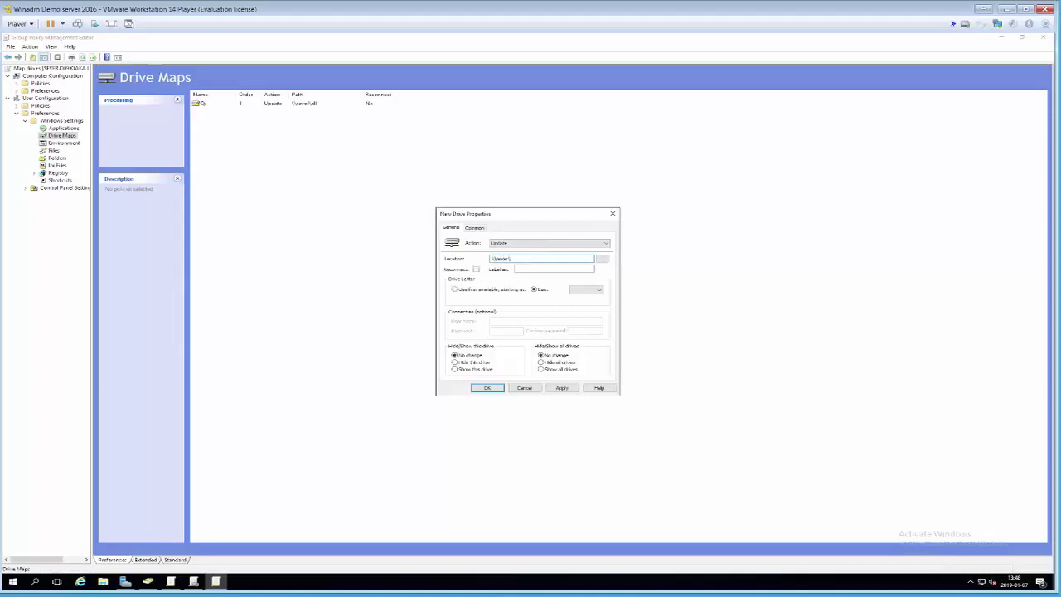
{"action": "type", "text": "Finance"}
{"action": "left_click", "coordinate": [541, 269]}
{"action": "left_click", "coordinate": [589, 290]}
{"action": "scroll", "coordinate": [587, 365], "scroll_direction": "down", "scroll_amount": 3}
{"action": "left_click", "coordinate": [587, 366]}
Enable item-level targeting on the Common options and open the Targeting Editor.
{"action": "left_click", "coordinate": [475, 228]}
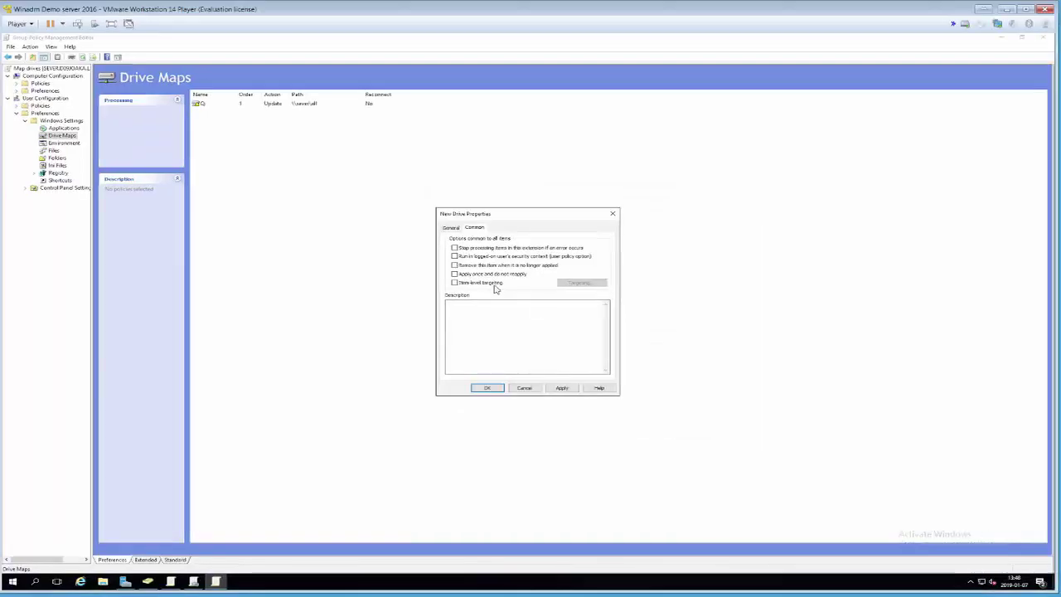
{"action": "left_click", "coordinate": [497, 245]}
{"action": "left_click", "coordinate": [586, 287]}
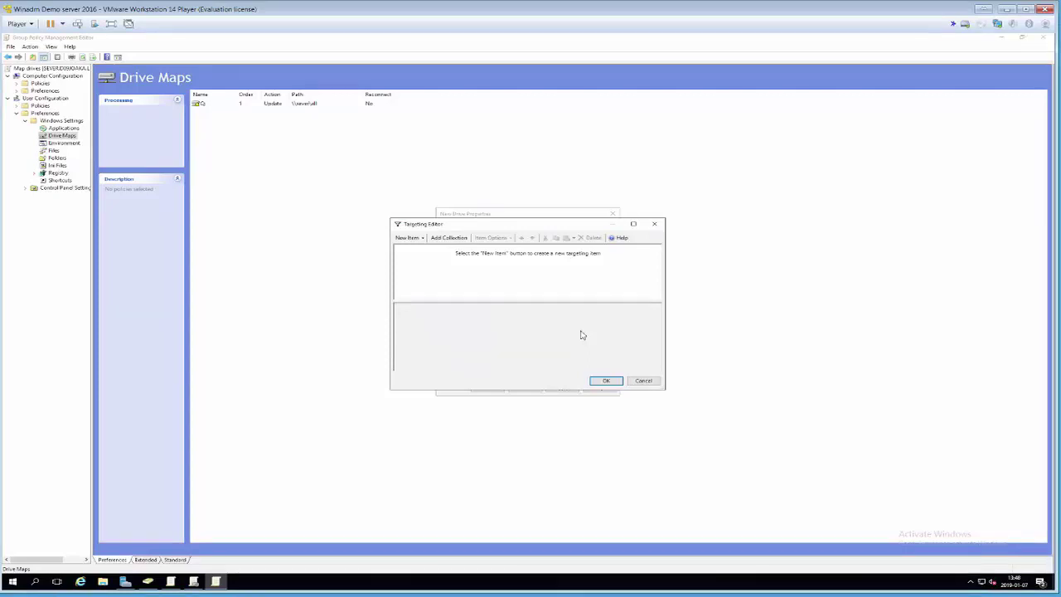
Add a Security Group targeting rule requiring membership of SHARE_Finance_R.
{"action": "left_click", "coordinate": [407, 238]}
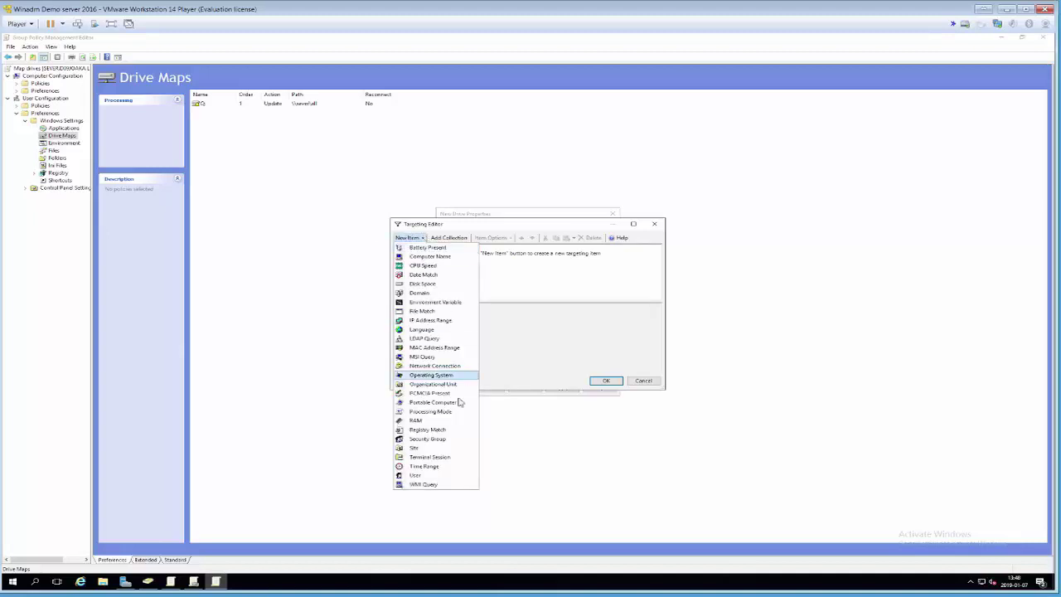
{"action": "left_click", "coordinate": [433, 439]}
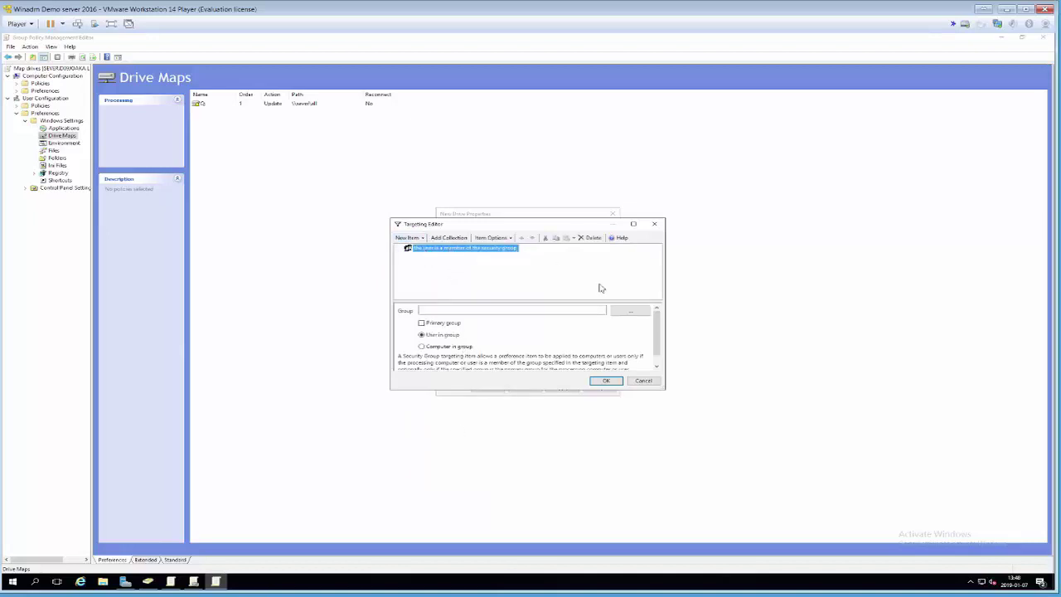
{"action": "left_click", "coordinate": [633, 317]}
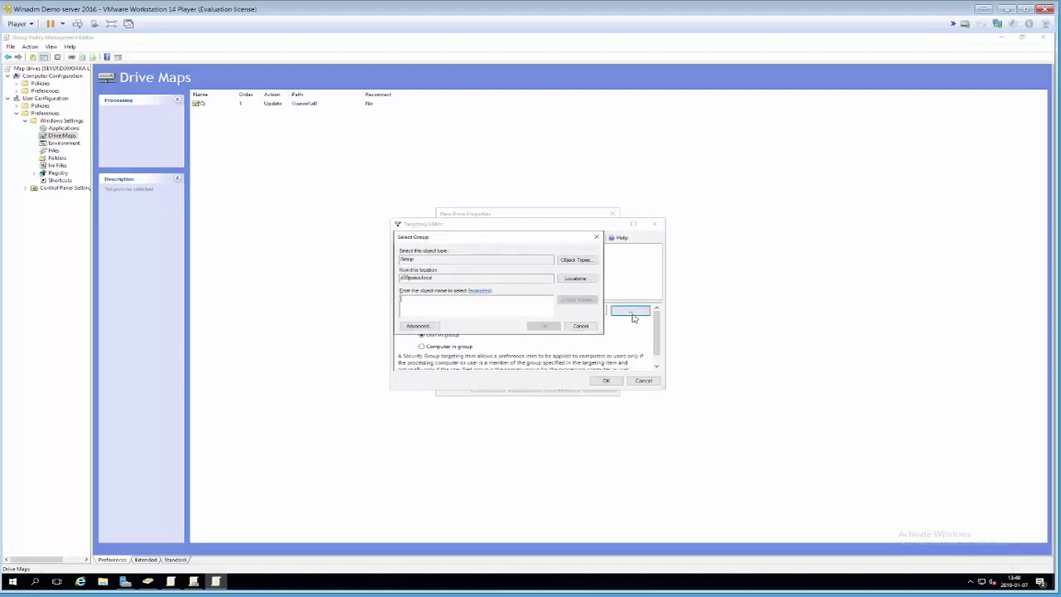
{"action": "type", "text": "tom"}
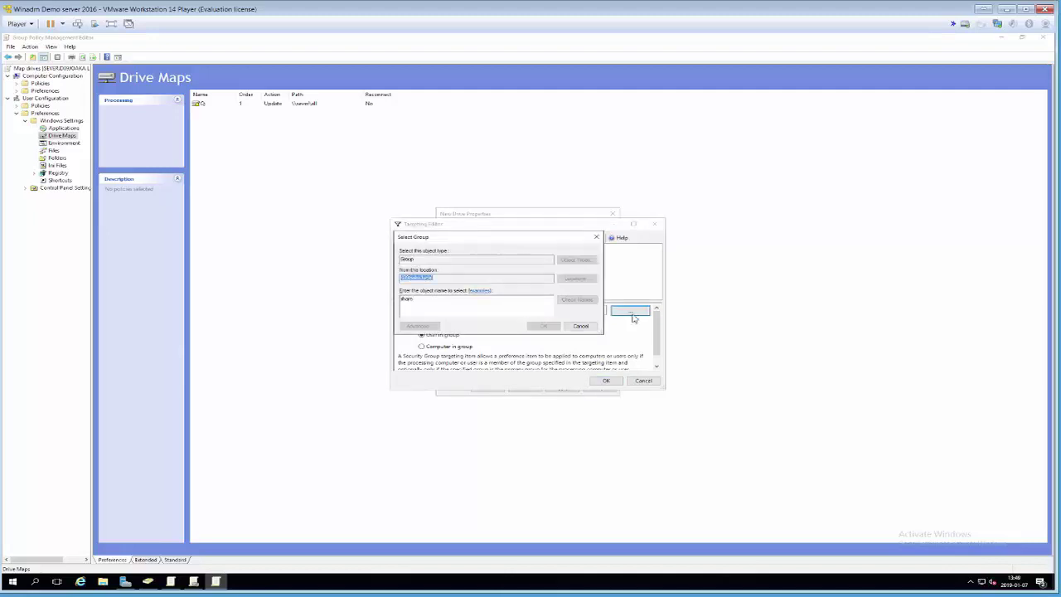
{"action": "key", "text": "Return"}
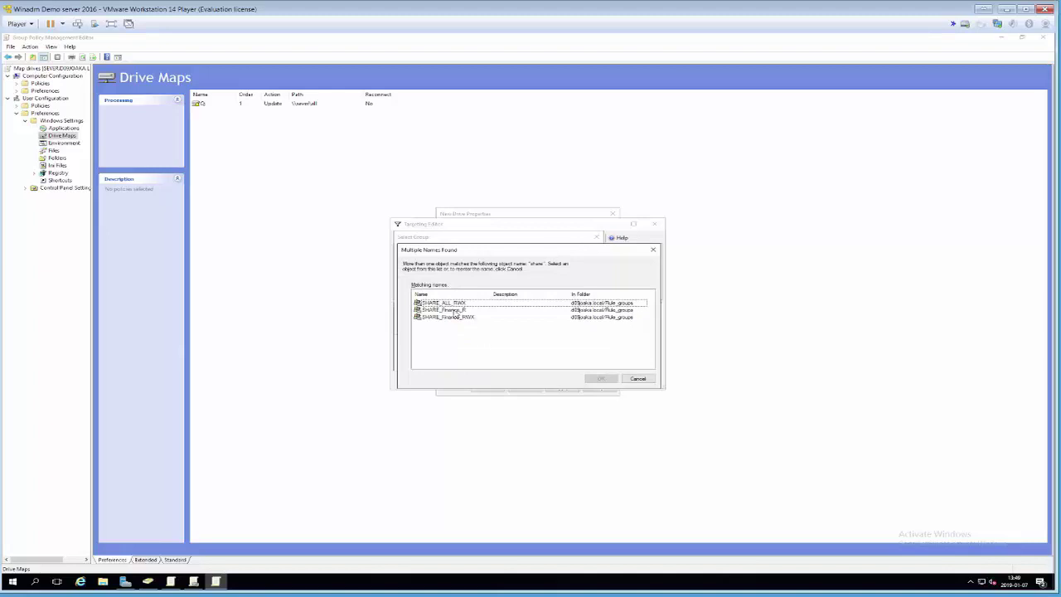
{"action": "left_click", "coordinate": [454, 311]}
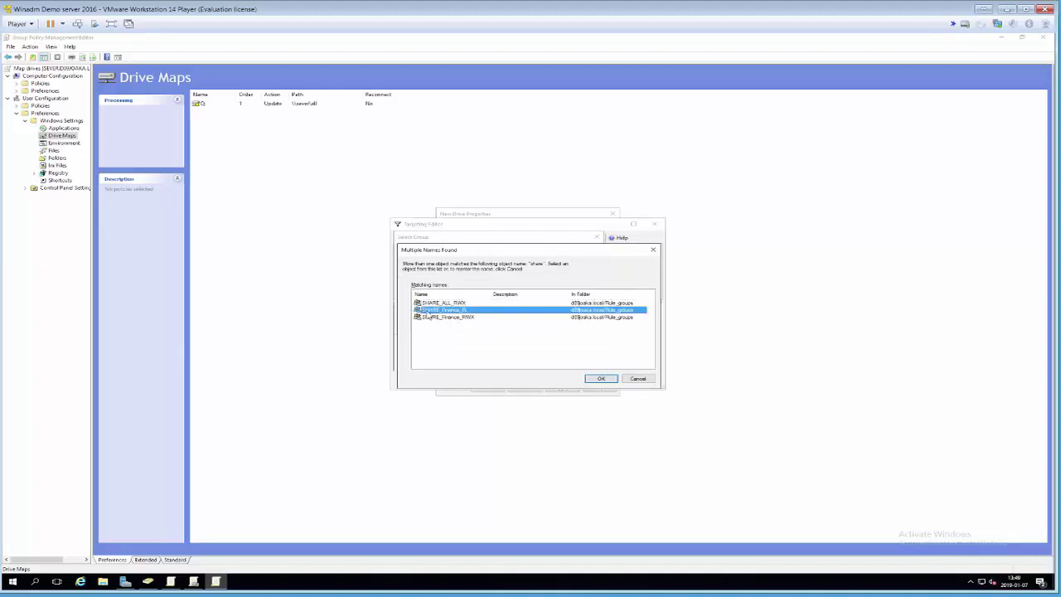
{"action": "left_click", "coordinate": [602, 379]}
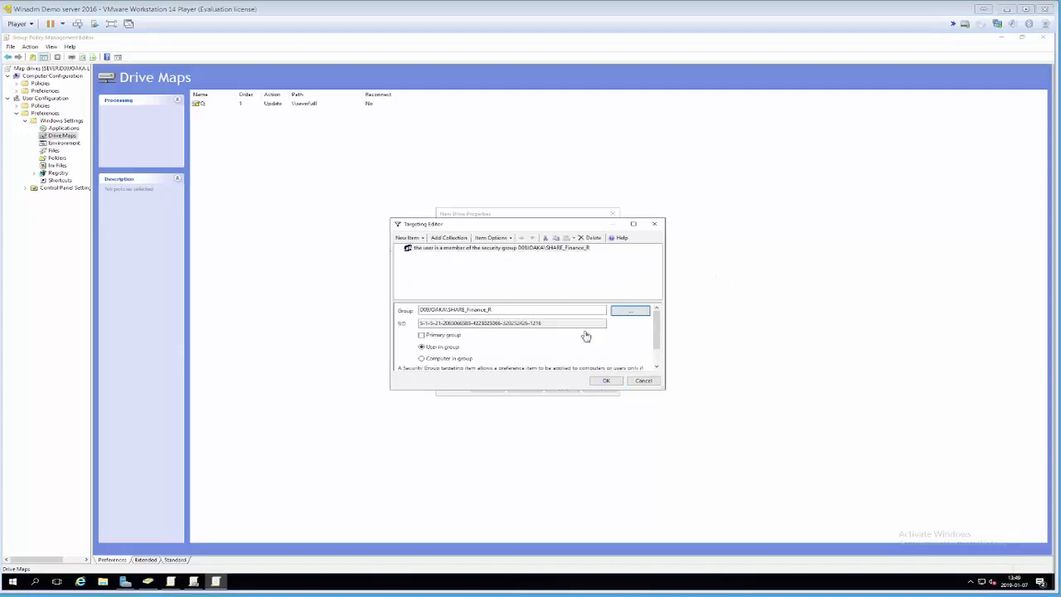
{"action": "left_click", "coordinate": [417, 238]}
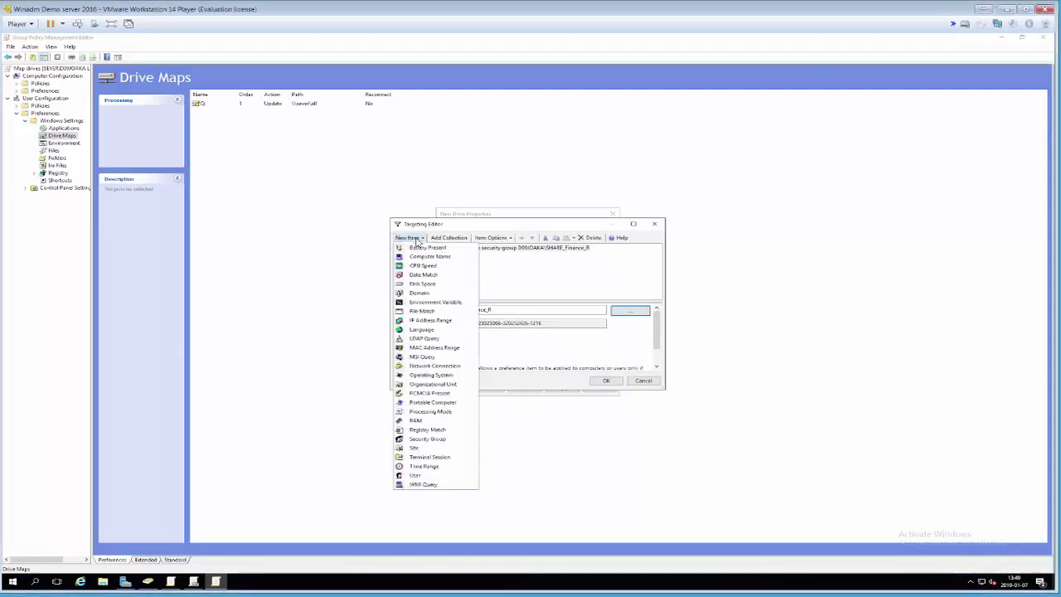
Add a second Security Group rule for SHARE_Finance_RWX, joined with OR.
{"action": "left_click", "coordinate": [442, 440]}
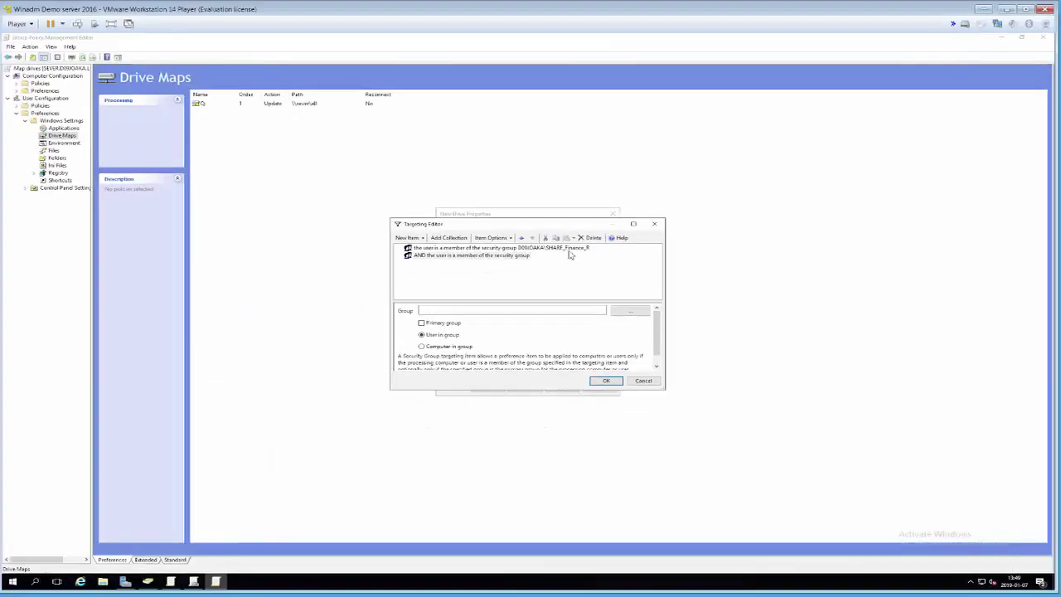
{"action": "right_click", "coordinate": [493, 257]}
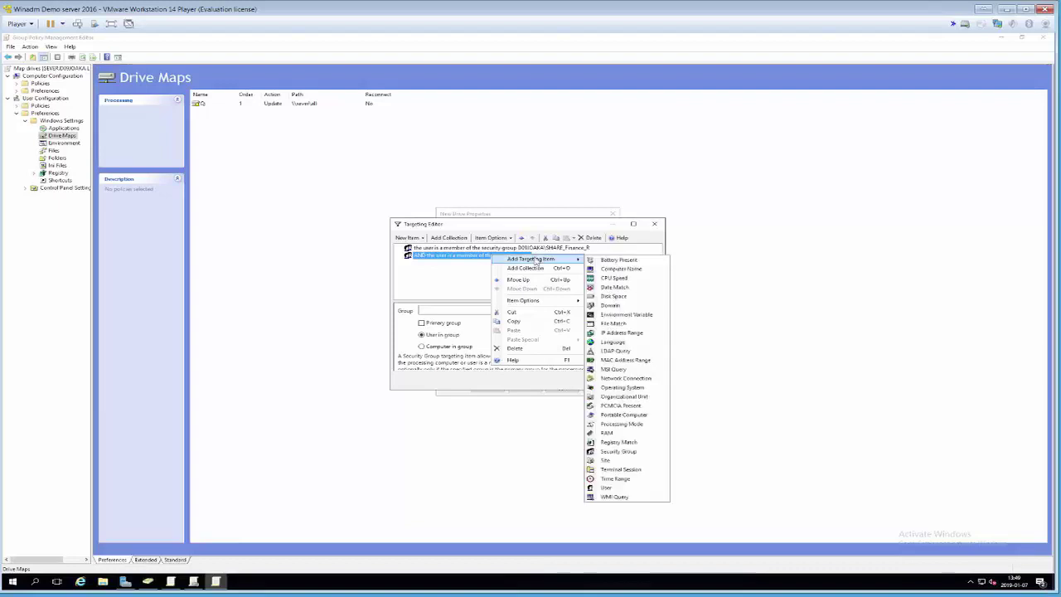
{"action": "mouse_move", "coordinate": [533, 303]}
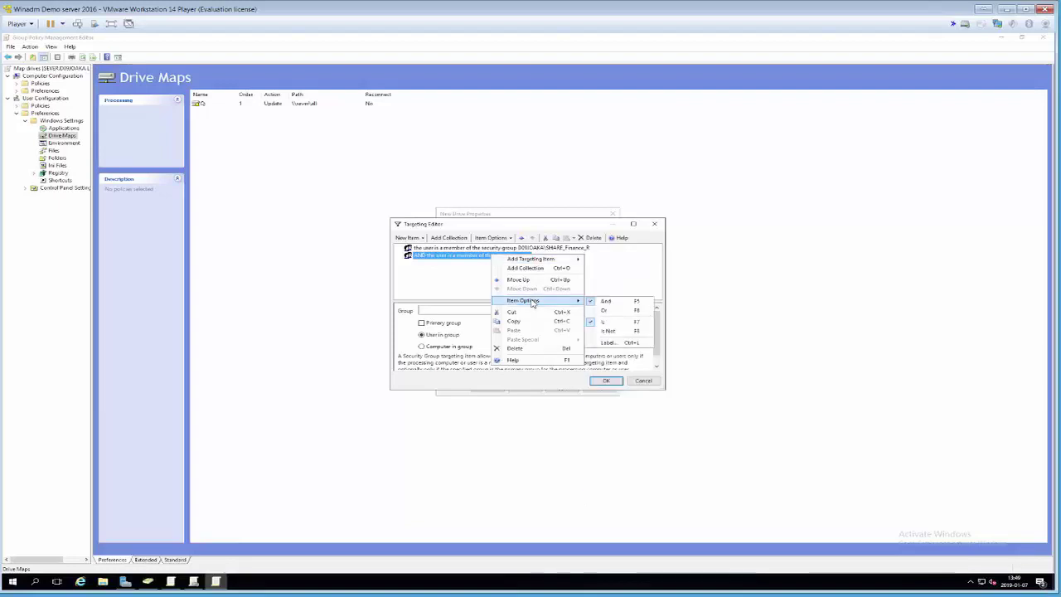
{"action": "left_click", "coordinate": [608, 311]}
{"action": "left_click", "coordinate": [635, 311]}
{"action": "type", "text": "sham"}
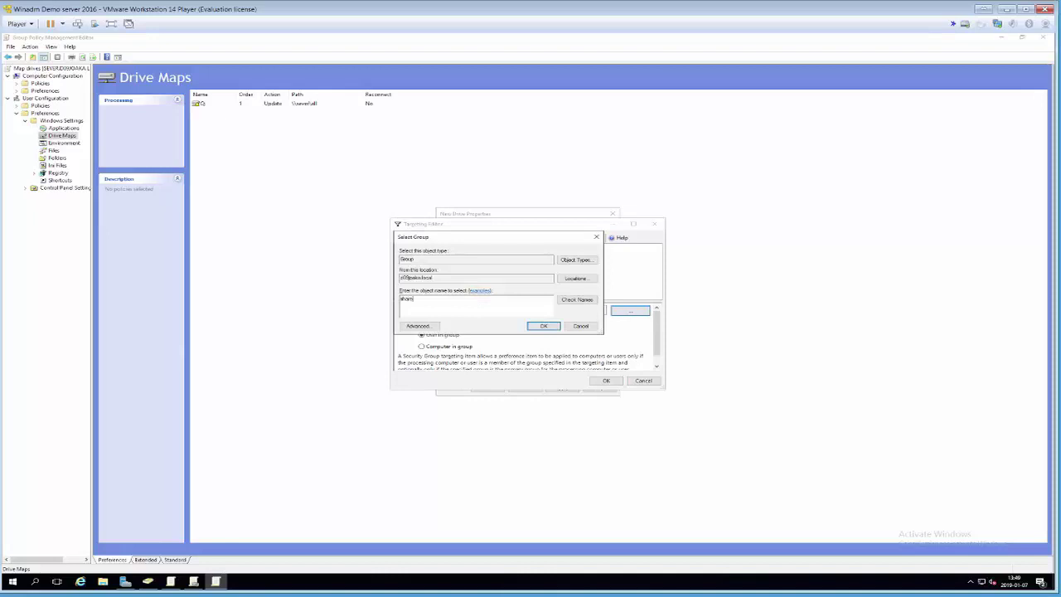
{"action": "key", "text": "Return"}
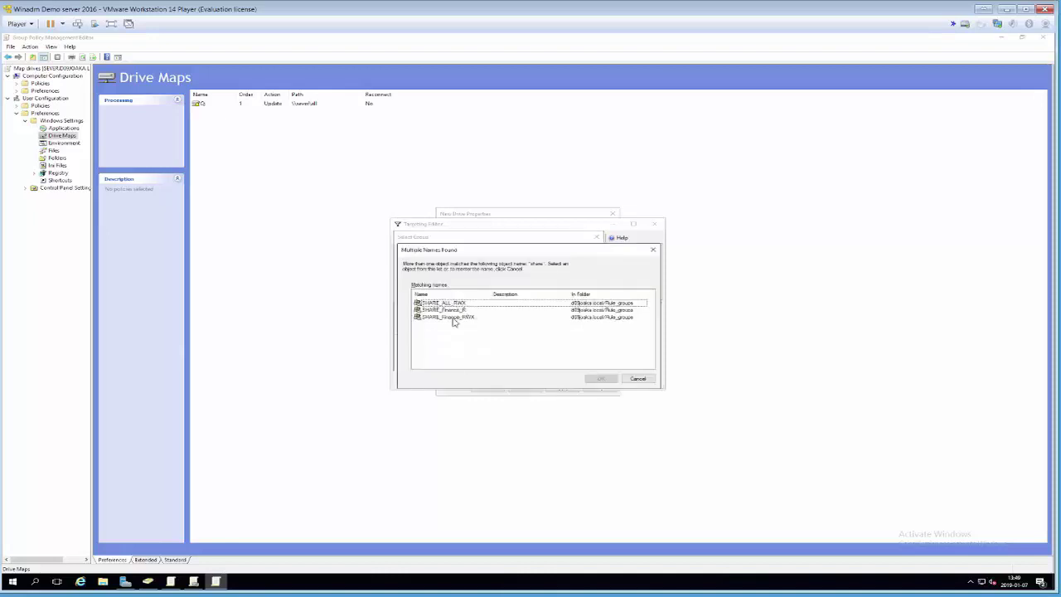
{"action": "double_click", "coordinate": [453, 318]}
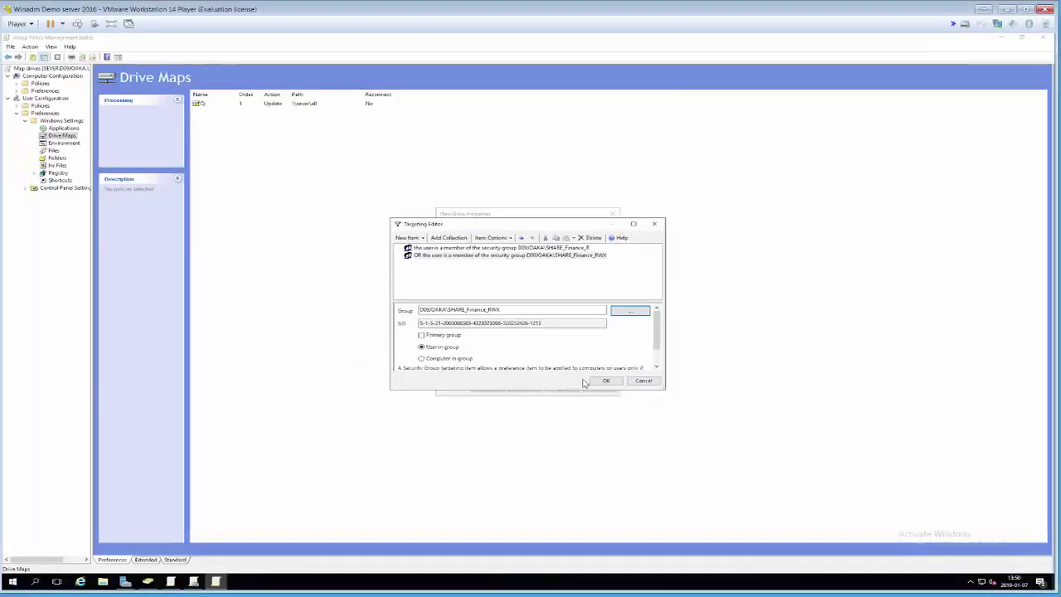
Save the T: Finance drive mapping and close the policy editor.
{"action": "left_click", "coordinate": [504, 549]}
{"action": "left_click", "coordinate": [562, 387]}
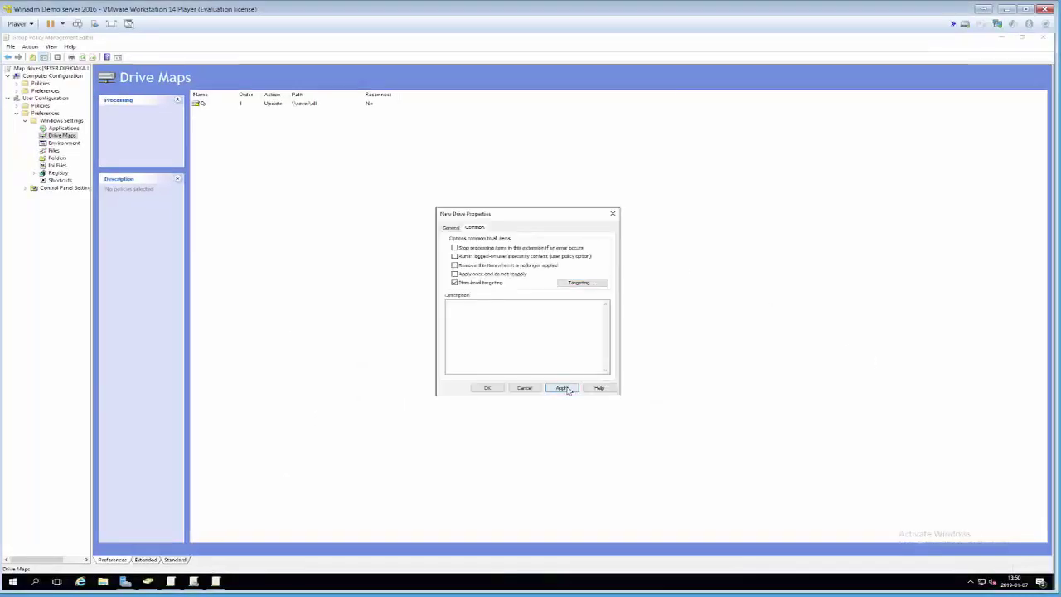
{"action": "left_click", "coordinate": [489, 388]}
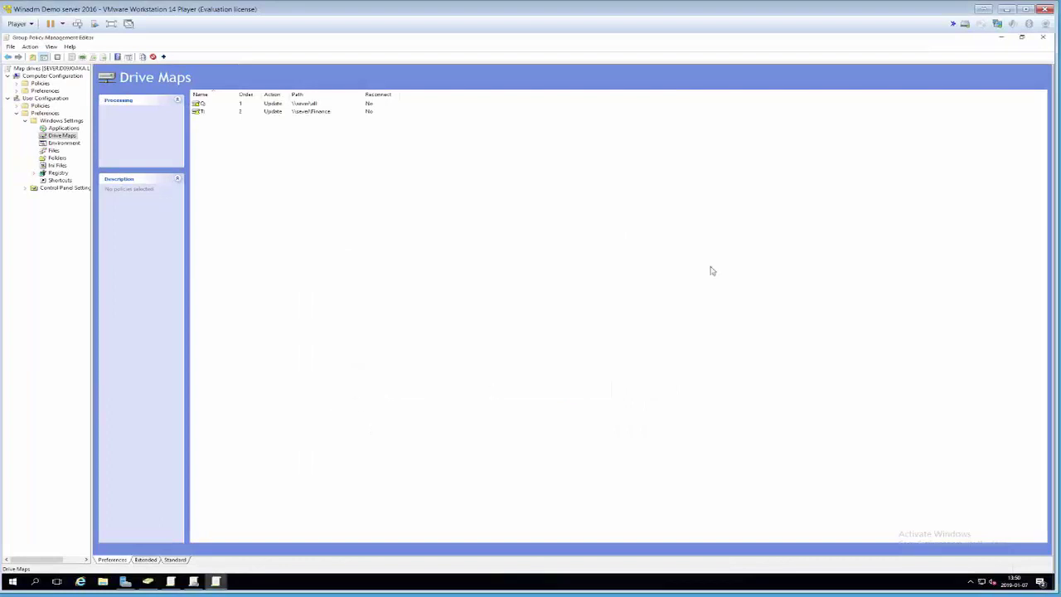
{"action": "left_click", "coordinate": [1045, 39]}
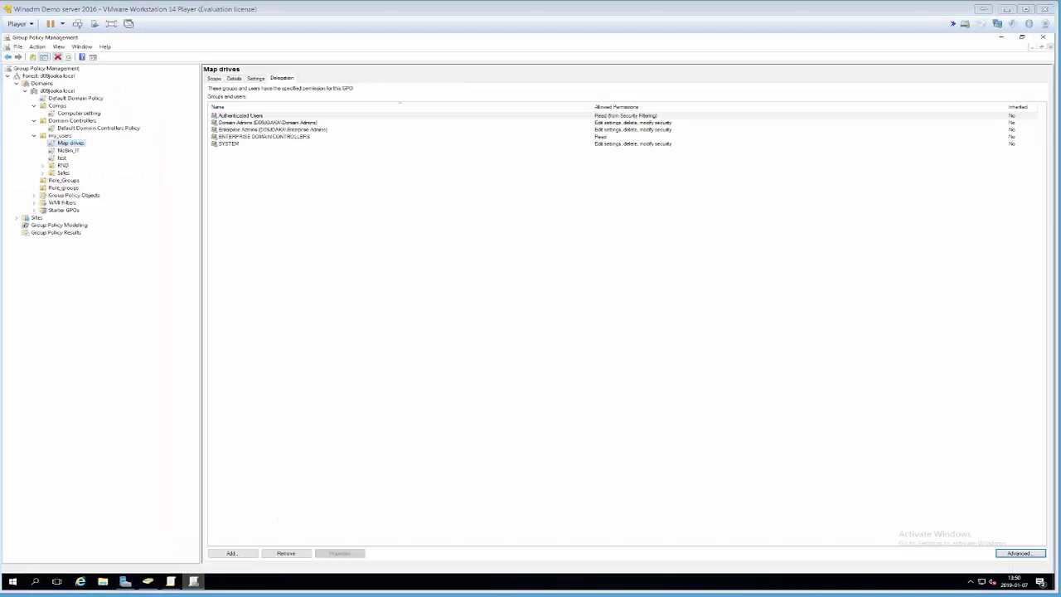
On the Win10 client, run gpupdate /Force in Command Prompt.
{"action": "key", "text": "alt+Tab"}
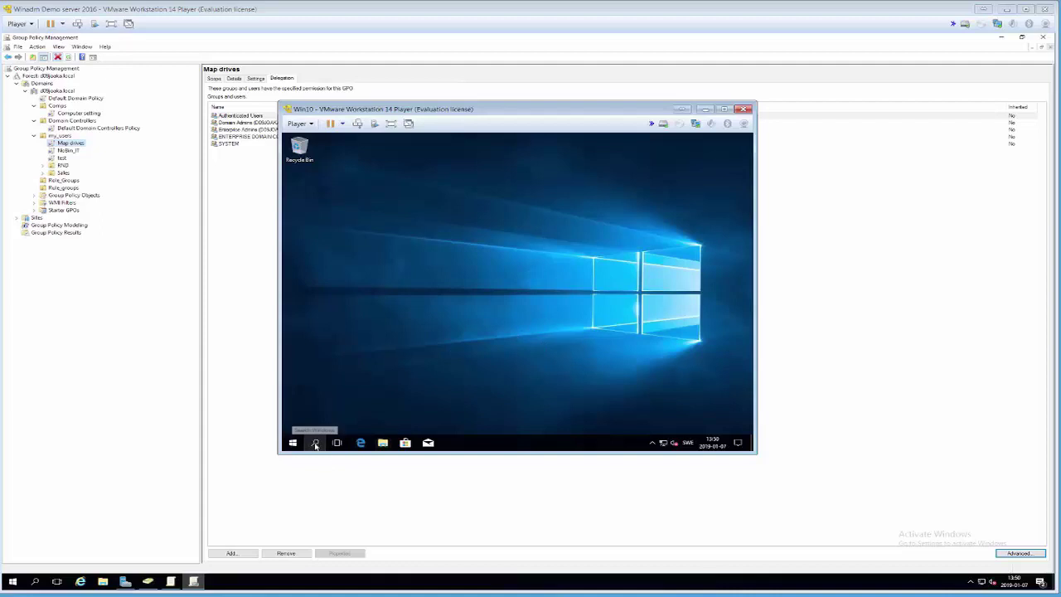
{"action": "left_click", "coordinate": [315, 443]}
{"action": "type", "text": "cmd"}
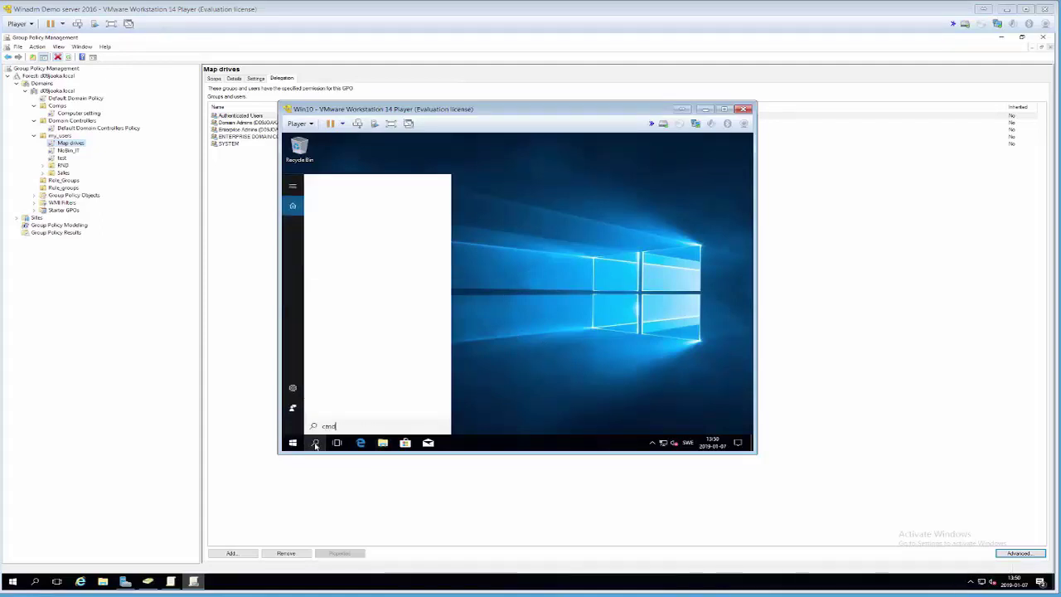
{"action": "key", "text": "Return"}
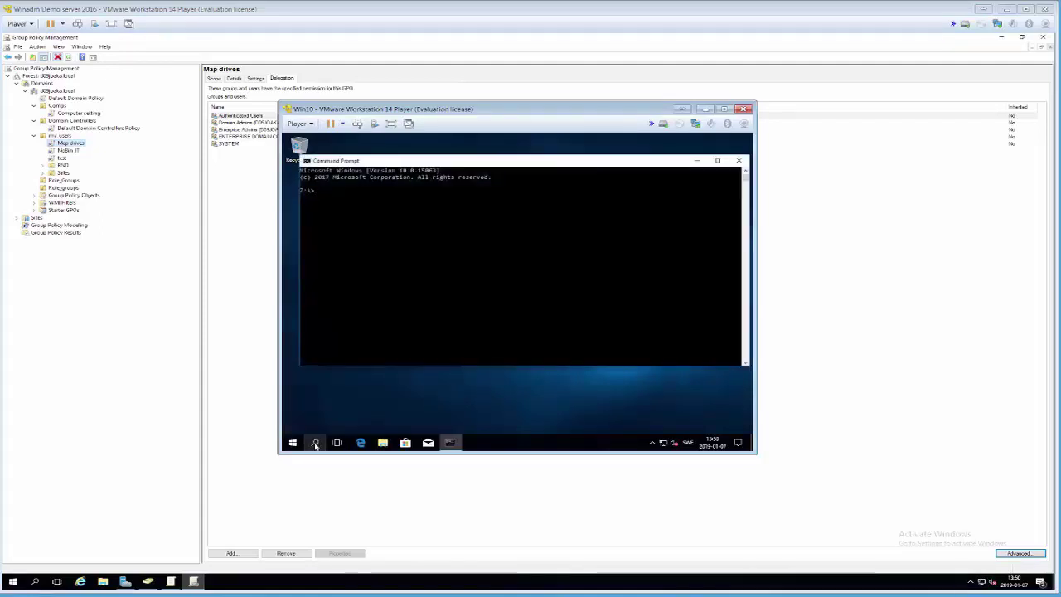
{"action": "type", "text": "gpupdate /Force"}
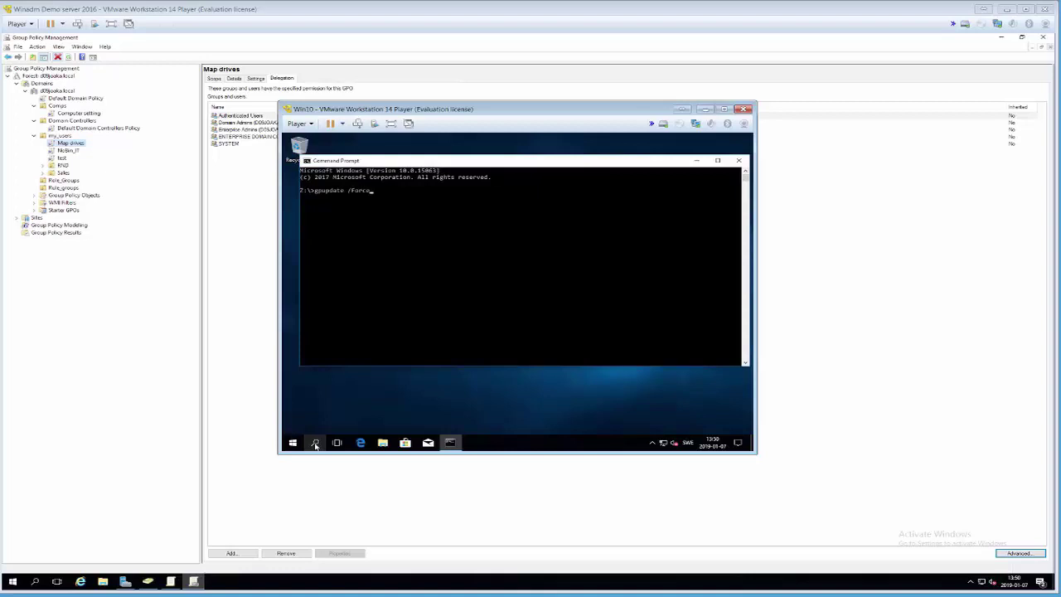
{"action": "key", "text": "Return"}
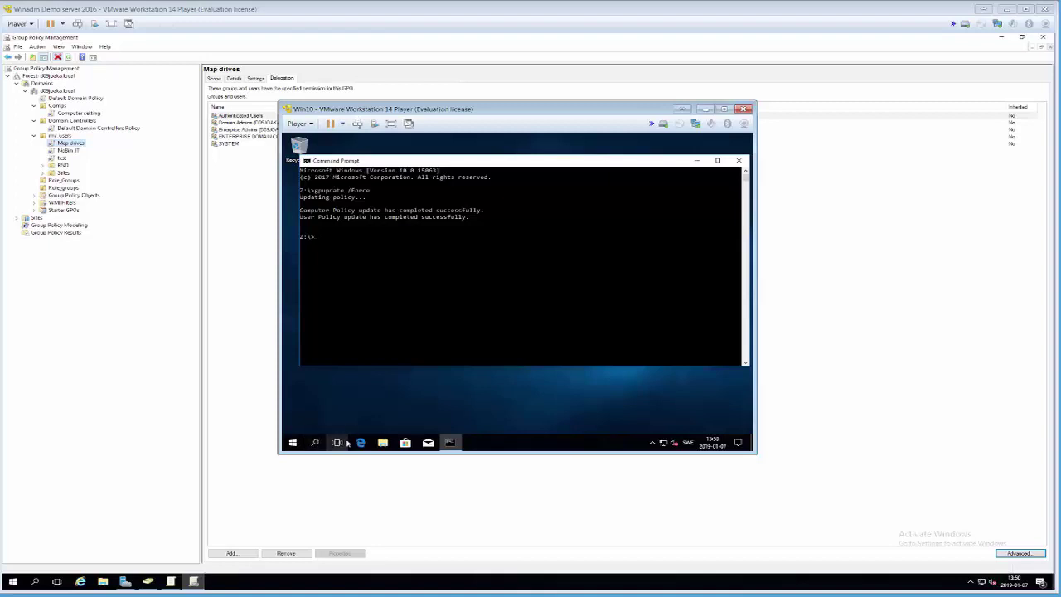
Check This PC in File Explorer shows Finance (T:) alongside Common_Files (Q:).
{"action": "left_click", "coordinate": [383, 442]}
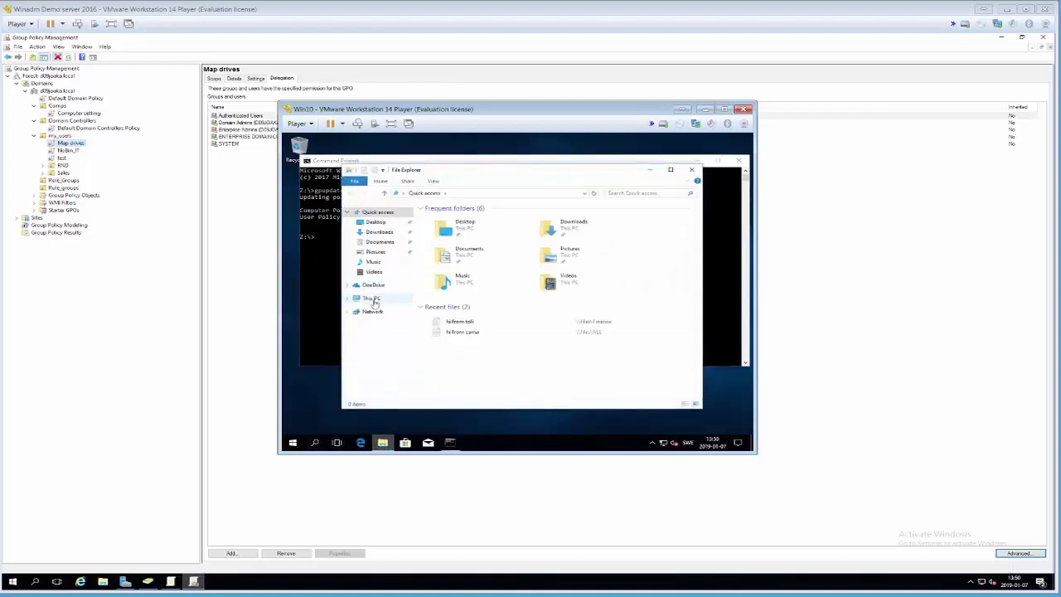
{"action": "left_click", "coordinate": [371, 300]}
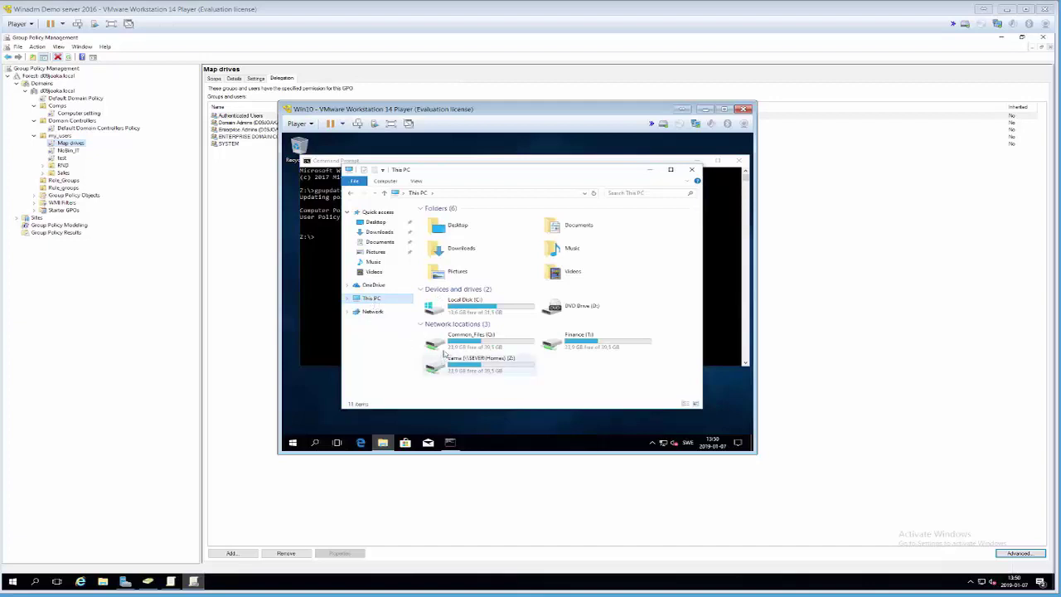
{"action": "left_click", "coordinate": [571, 341]}
{"action": "left_click", "coordinate": [495, 340]}
Close File Explorer and sign out of the current Windows 10 user.
{"action": "left_click", "coordinate": [693, 170]}
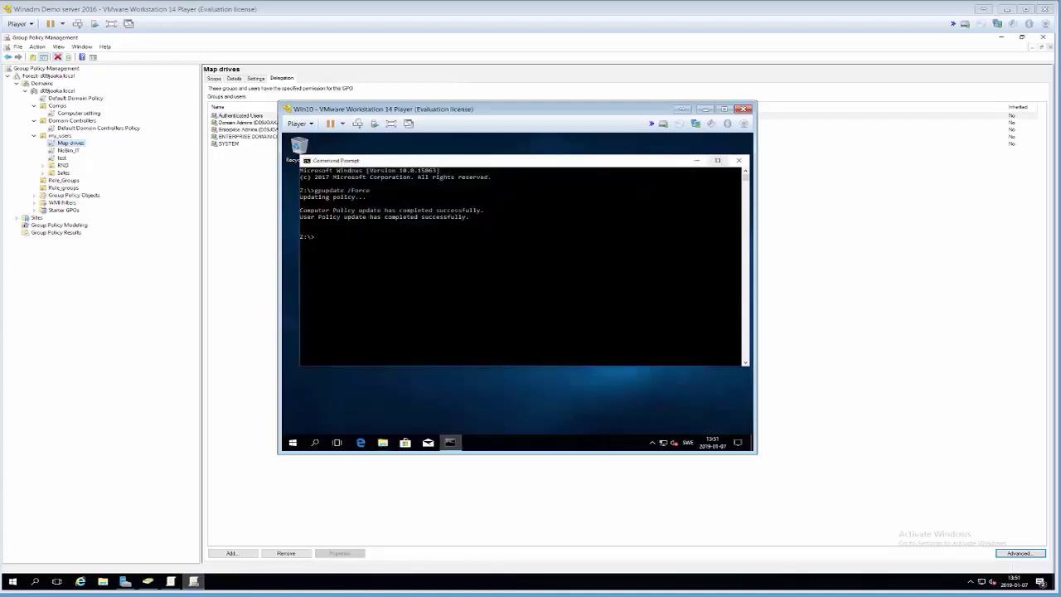
{"action": "left_click", "coordinate": [291, 443]}
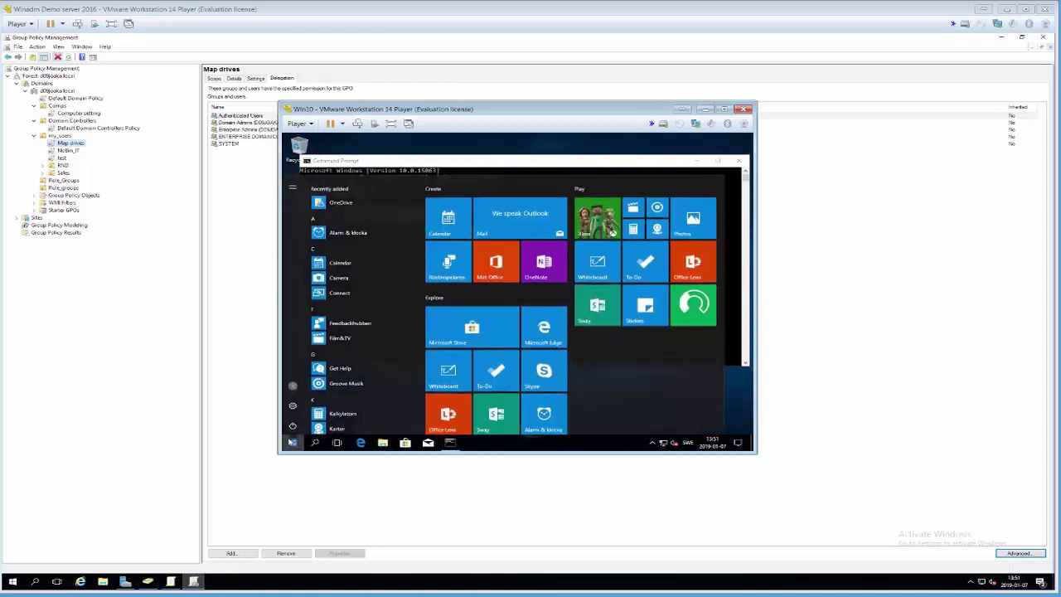
{"action": "left_click", "coordinate": [293, 386]}
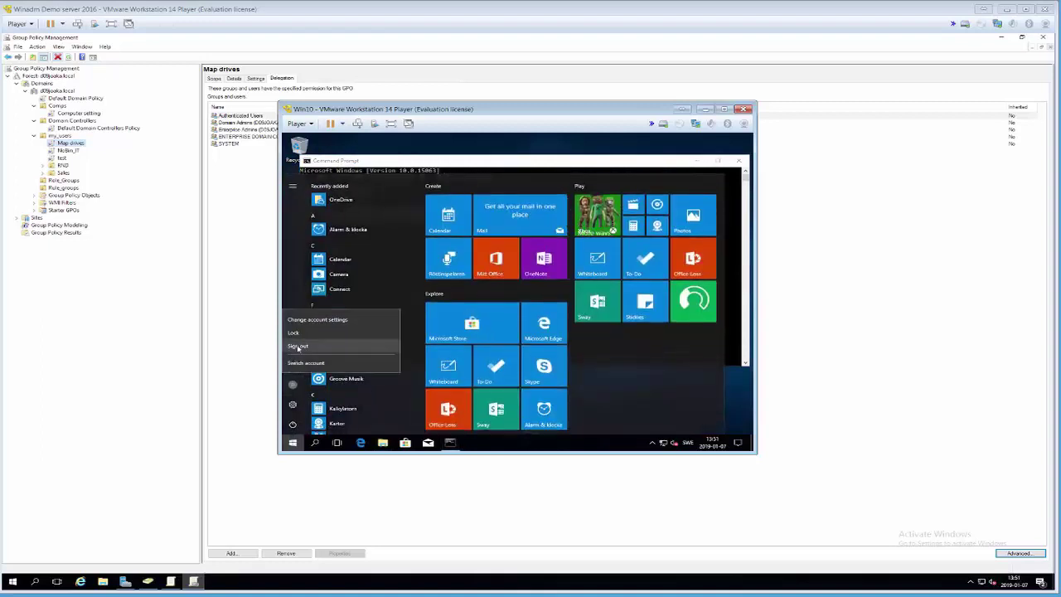
{"action": "left_click", "coordinate": [297, 345]}
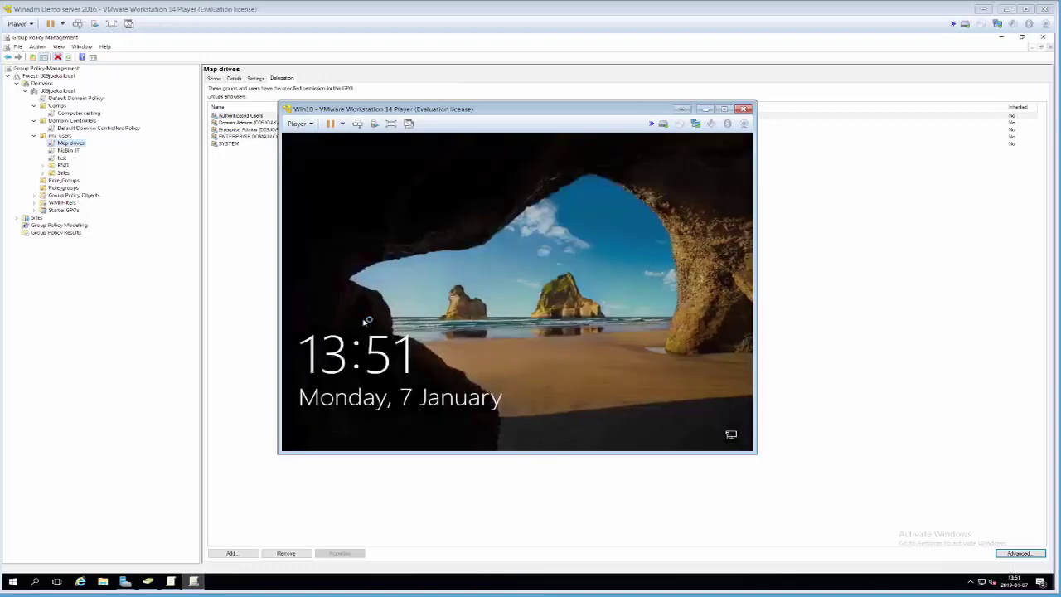
Sign in as a different domain user through Other user, entering that user's username and password.
{"action": "left_click", "coordinate": [348, 249]}
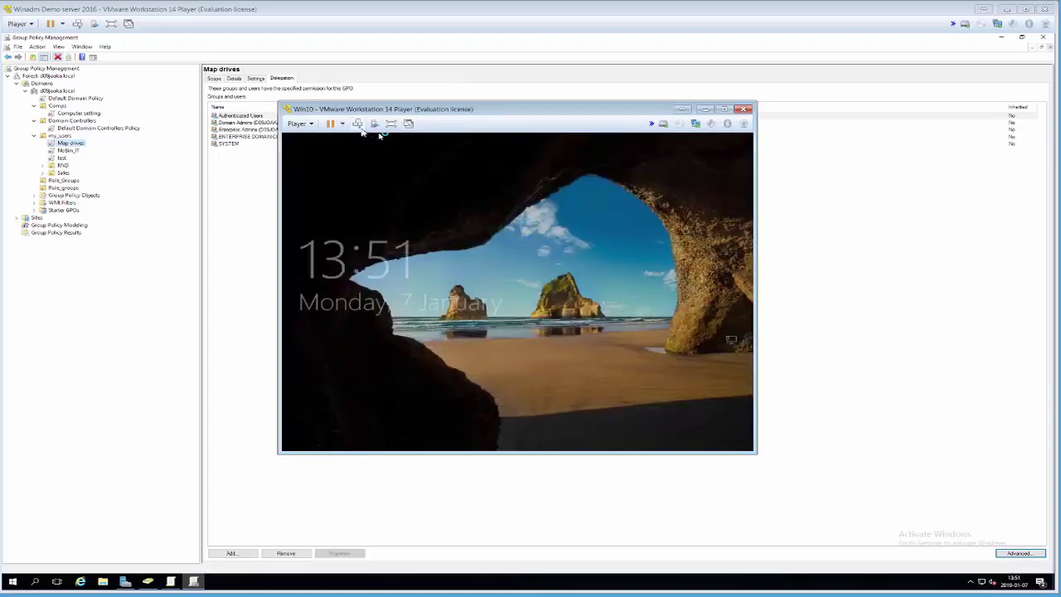
{"action": "left_click", "coordinate": [342, 428]}
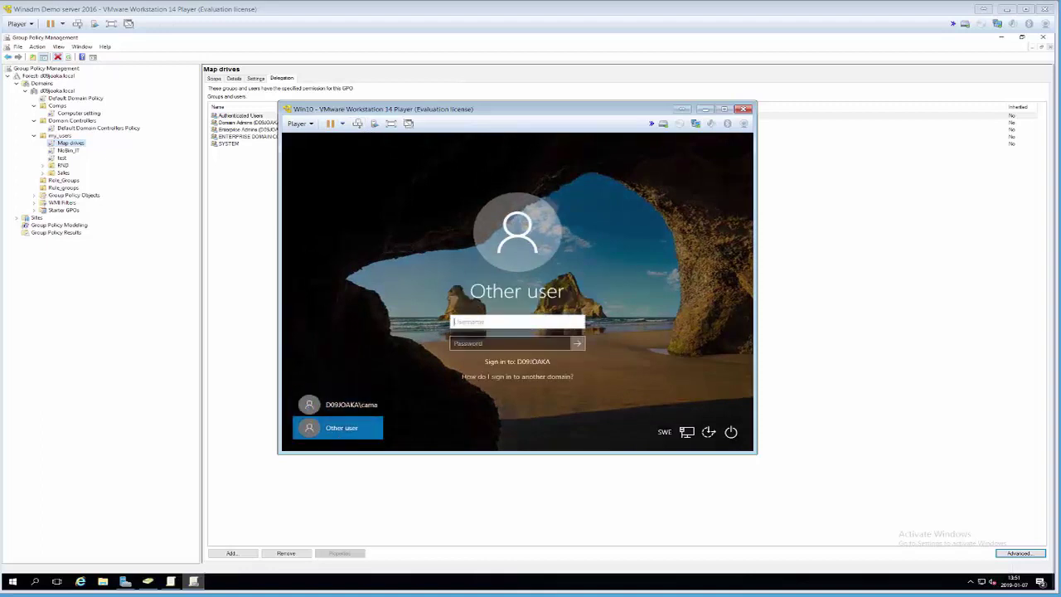
{"action": "type", "text": "jony"}
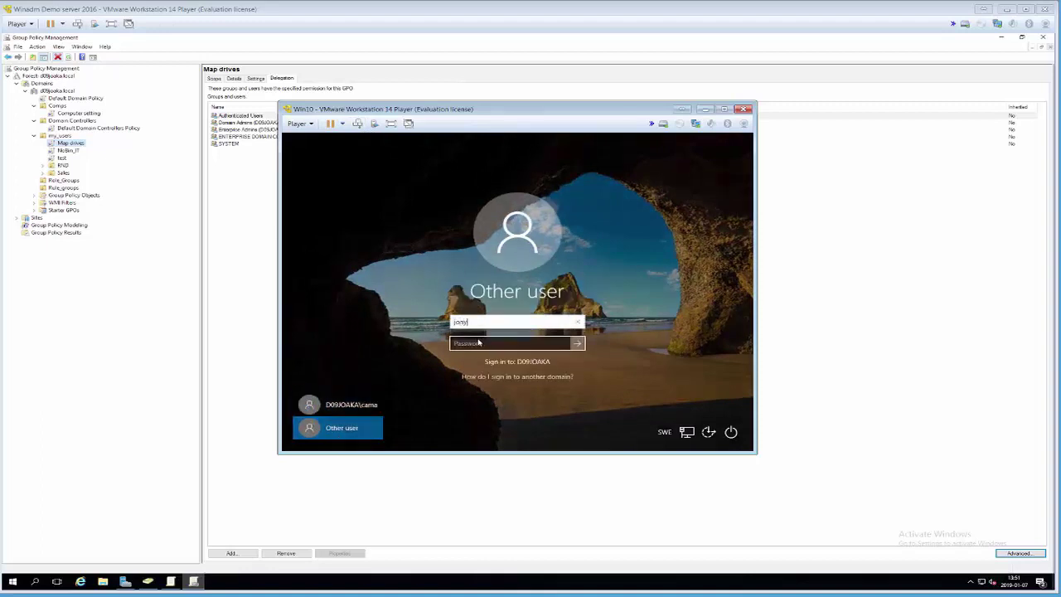
{"action": "key", "text": "Tab"}
{"action": "type", "text": "******"}
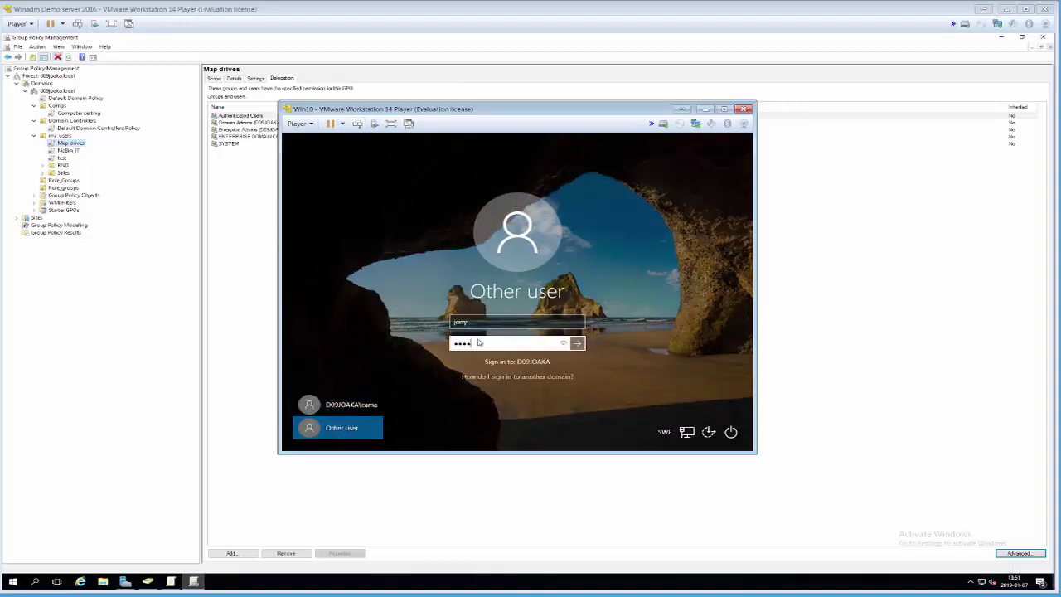
{"action": "key", "text": "Return"}
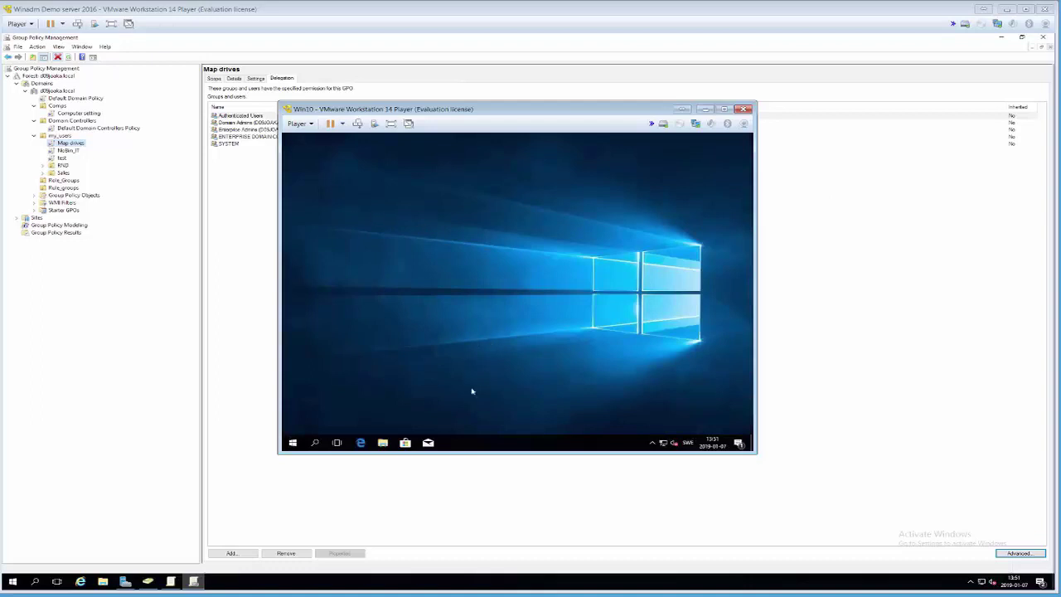
Open File Explorer as the new user and view the drives under This PC.
{"action": "left_click", "coordinate": [383, 443]}
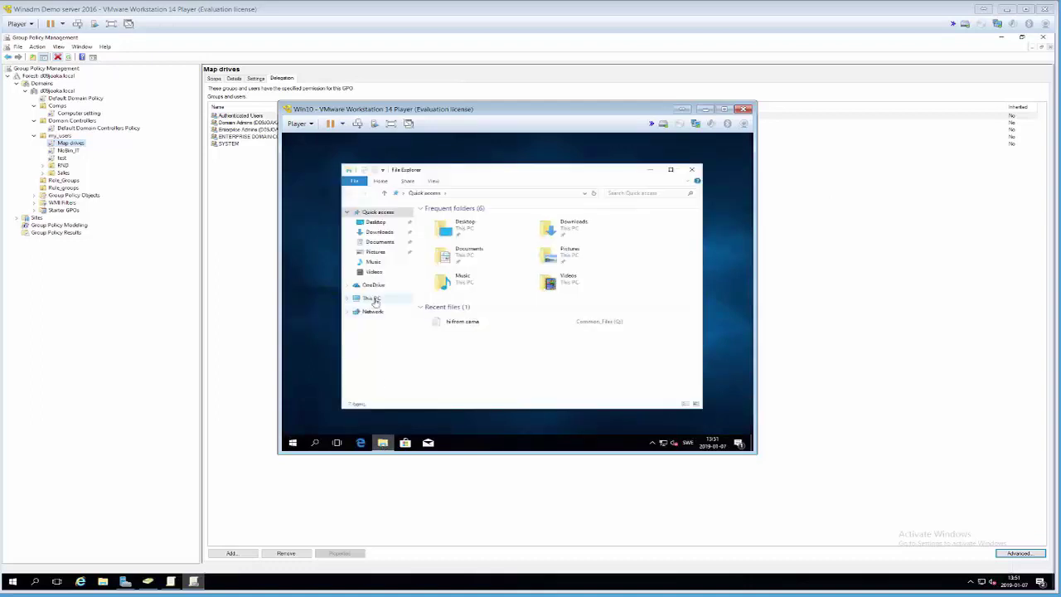
{"action": "left_click", "coordinate": [370, 298]}
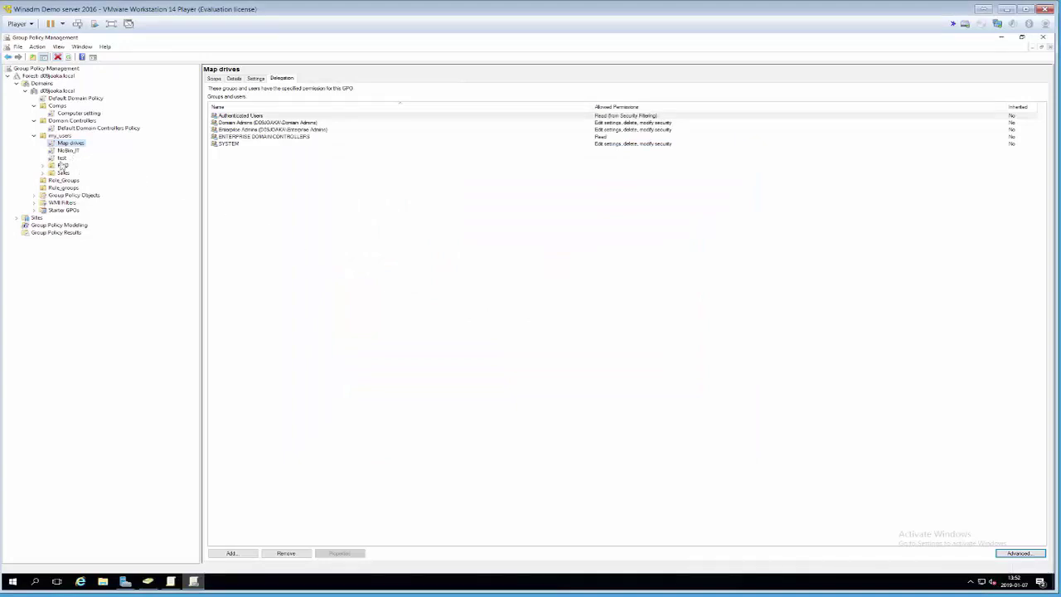
Inspect Authenticated Users' permissions in the NoBin_IT GPO's advanced security settings.
{"action": "left_click", "coordinate": [69, 150]}
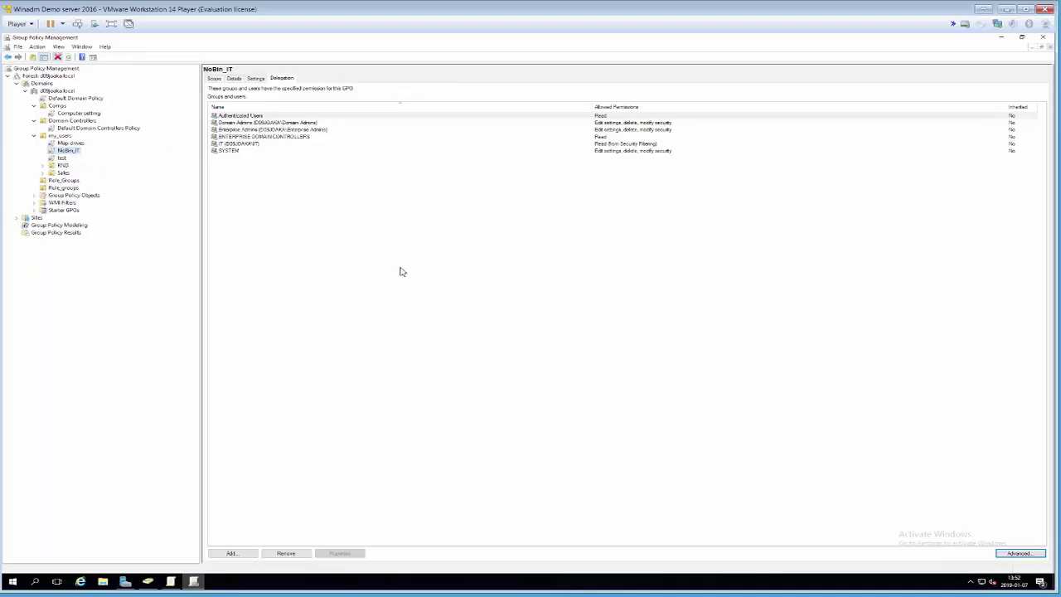
{"action": "left_click", "coordinate": [212, 79]}
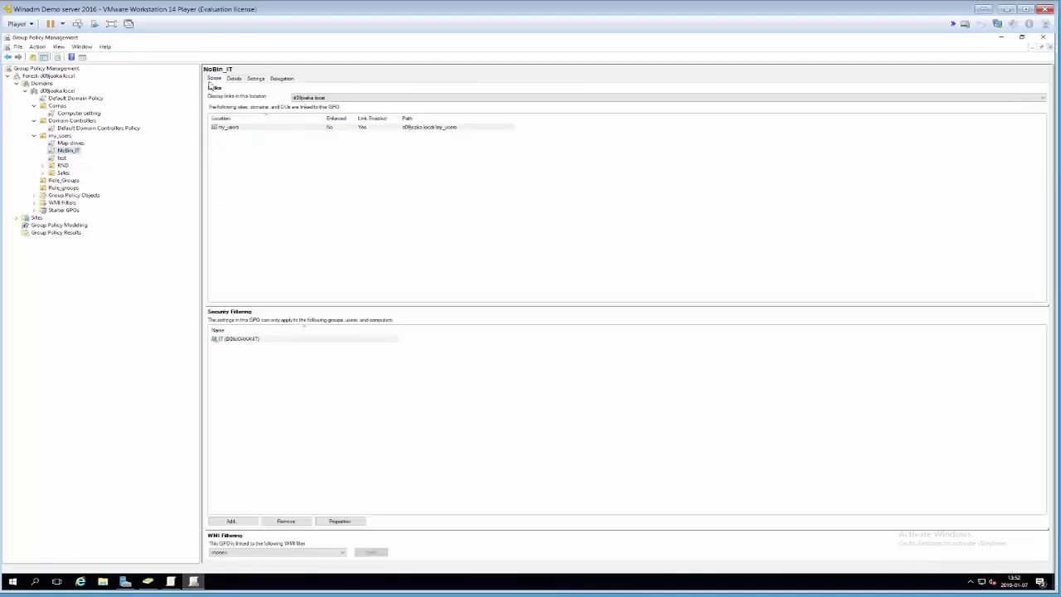
{"action": "left_click", "coordinate": [282, 79]}
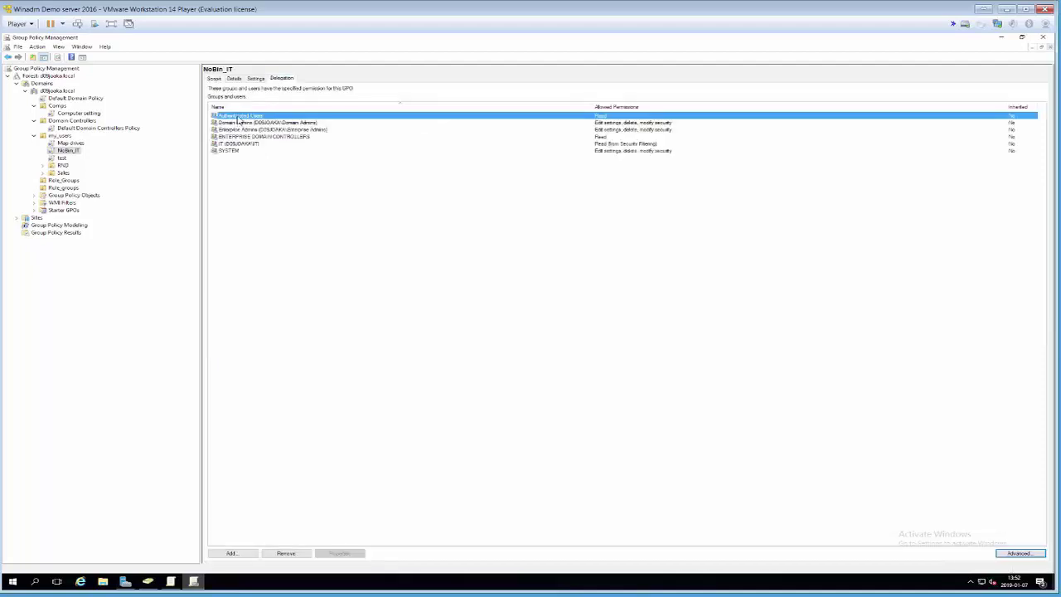
{"action": "left_click", "coordinate": [1026, 553]}
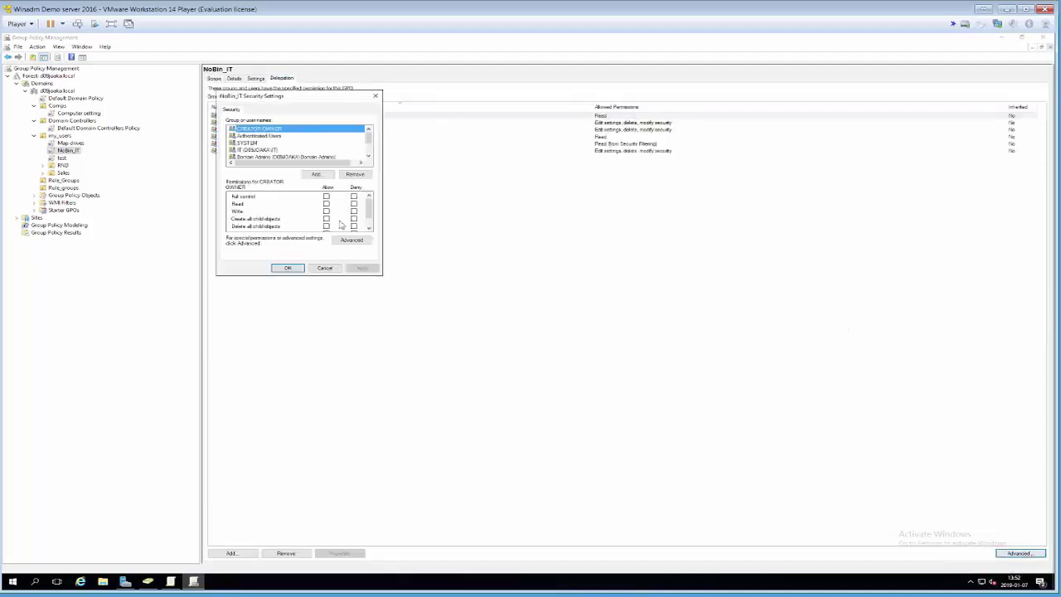
{"action": "left_click", "coordinate": [270, 136]}
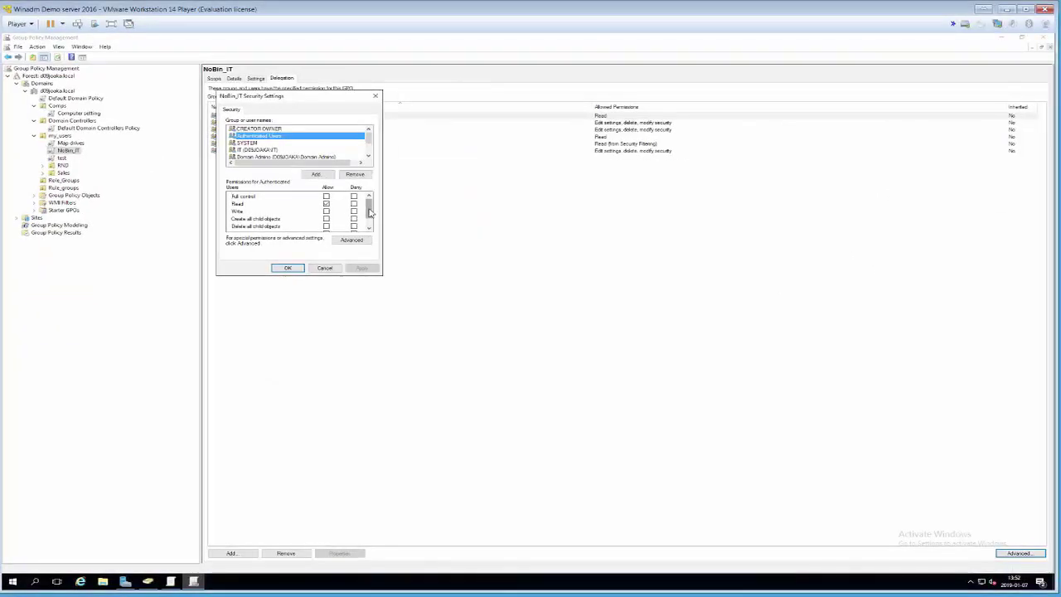
{"action": "left_click_drag", "start_coordinate": [369, 211], "coordinate": [370, 224]}
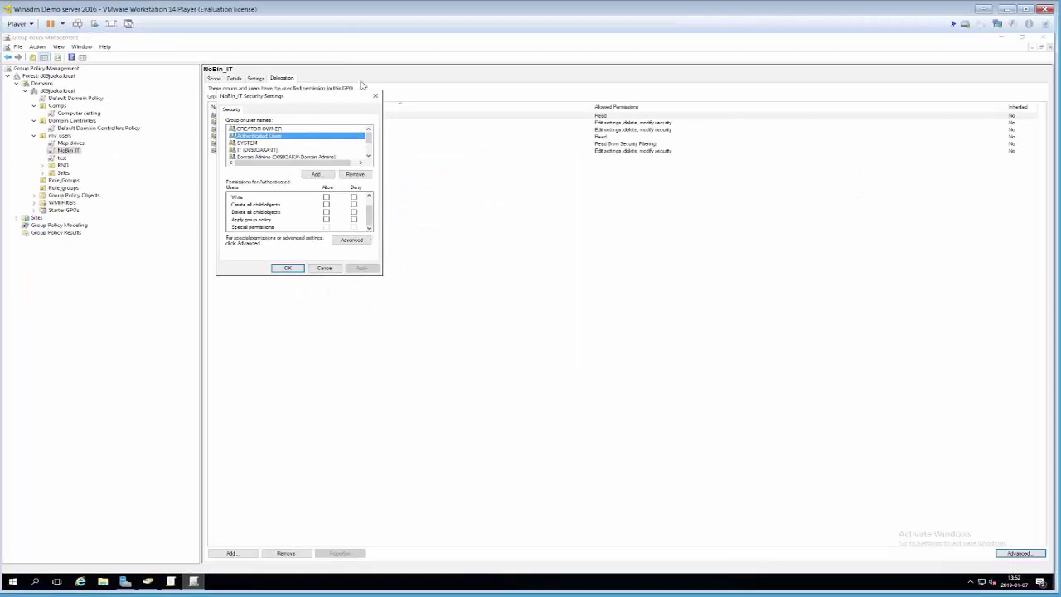
{"action": "left_click", "coordinate": [376, 96]}
Show the IT group's permissions on NoBin_IT, confirming Read and Apply group policy are allowed.
{"action": "left_click", "coordinate": [233, 146]}
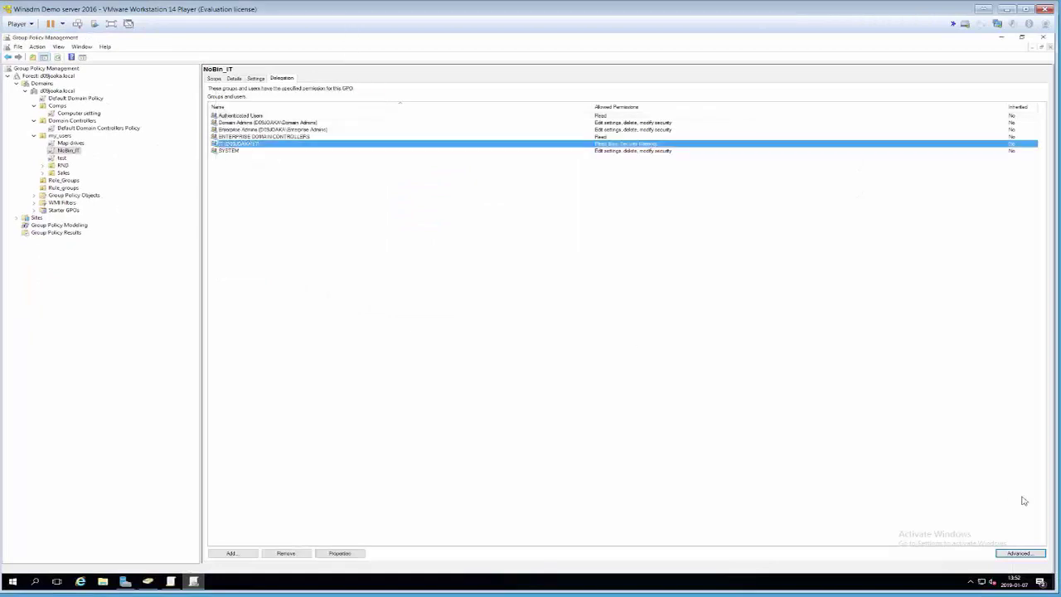
{"action": "left_click", "coordinate": [1020, 553]}
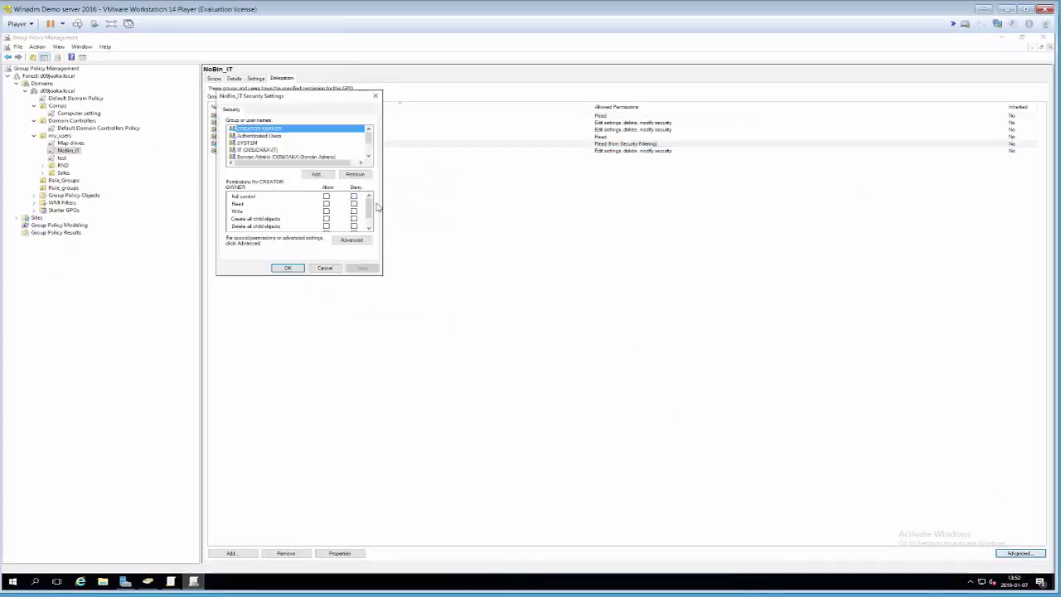
{"action": "left_click", "coordinate": [260, 150]}
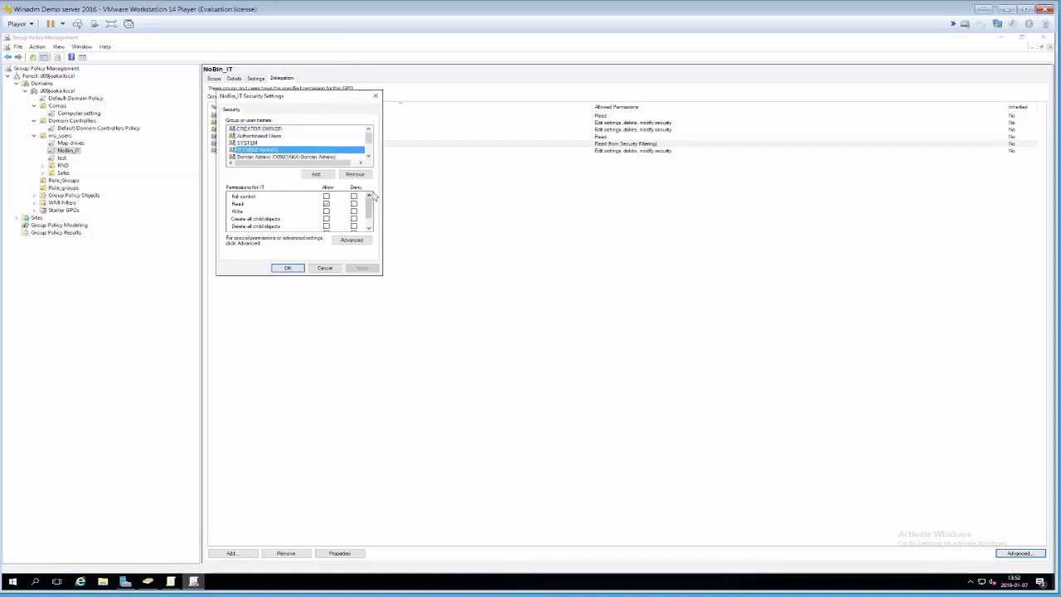
{"action": "scroll", "coordinate": [371, 207], "scroll_direction": "down", "scroll_amount": 1}
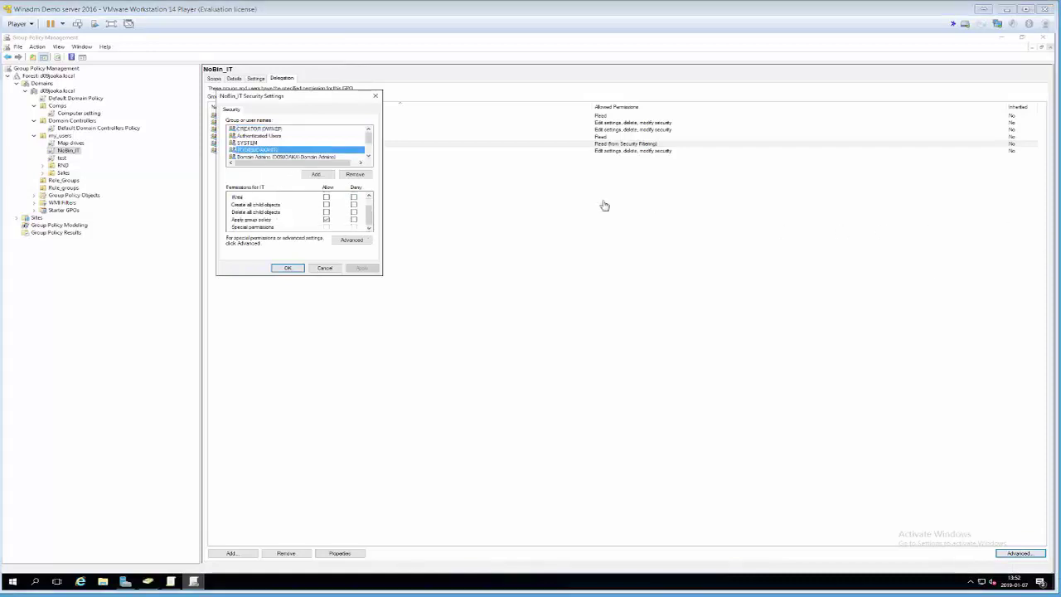